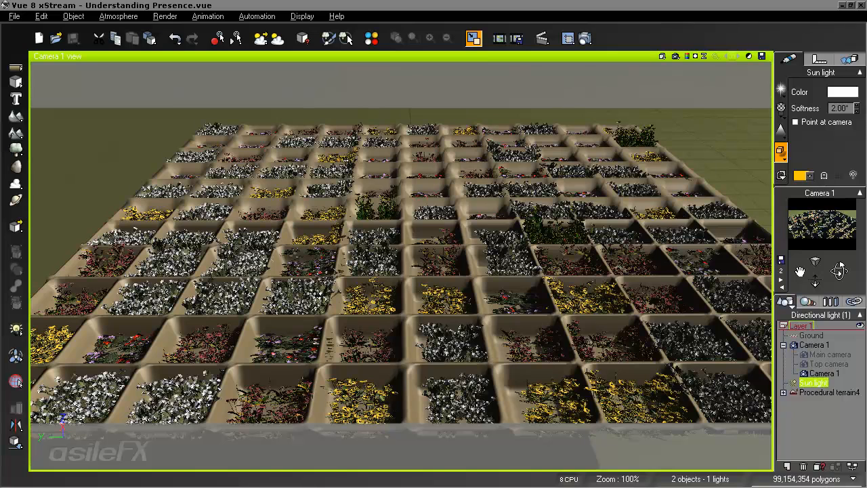
# - Move the camera closer to the flower-filled grid terrain, render the view and close the finished render
pyautogui.moveTo(814, 281); pyautogui.dragTo(814, 271)
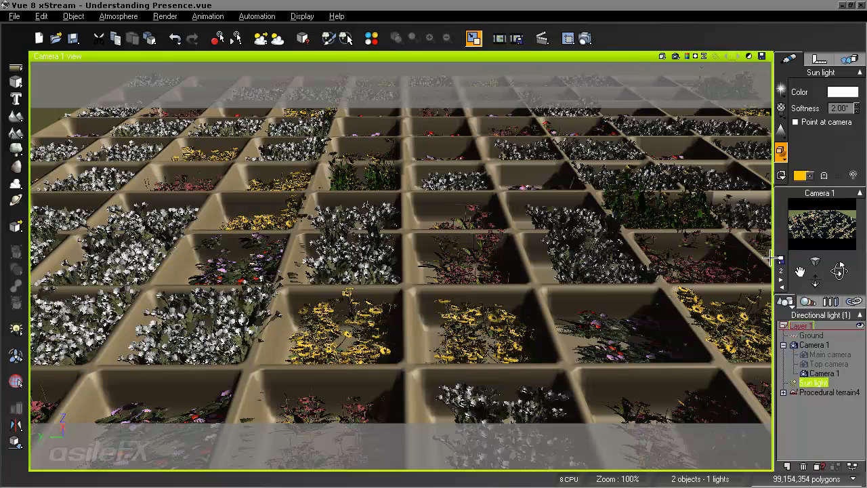
pyautogui.moveTo(816, 281); pyautogui.dragTo(815, 297)
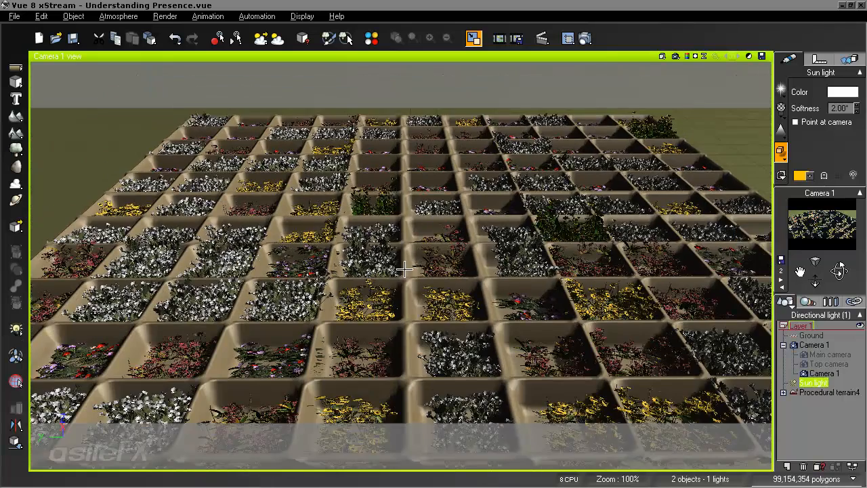
pyautogui.moveTo(404, 269)
pyautogui.mouseDown(button='middle')
pyautogui.moveTo(389, 266)
pyautogui.moveTo(403, 272)
pyautogui.mouseUp(button='middle')
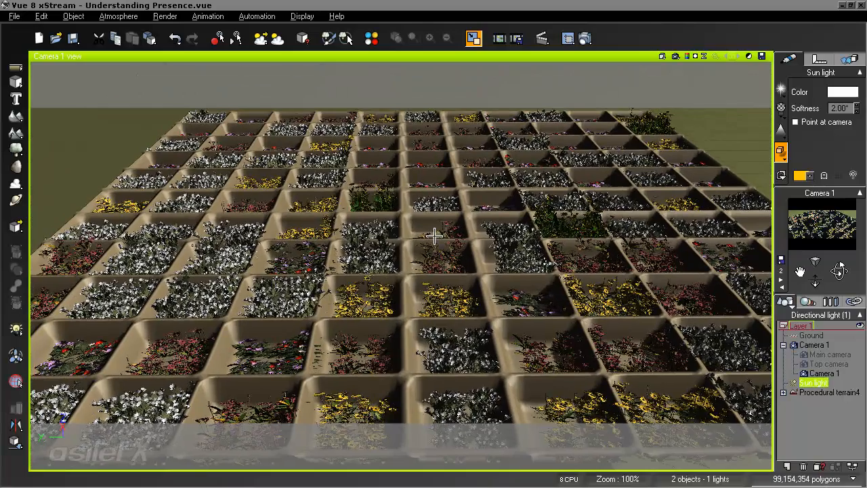
pyautogui.moveTo(451, 229); pyautogui.dragTo(467, 241, button='middle')
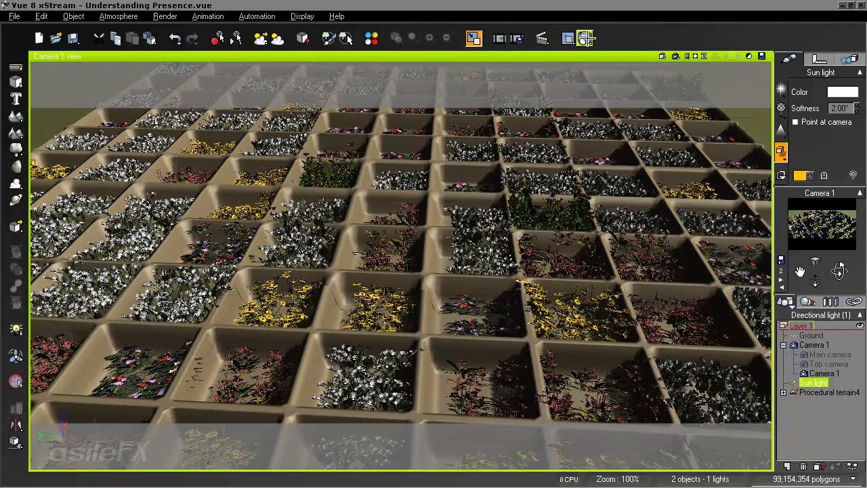
pyautogui.click(585, 39)
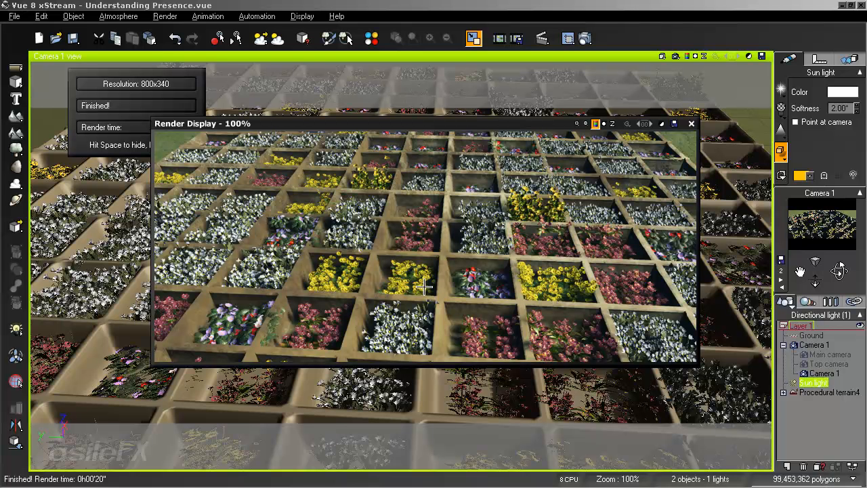
pyautogui.click(690, 123)
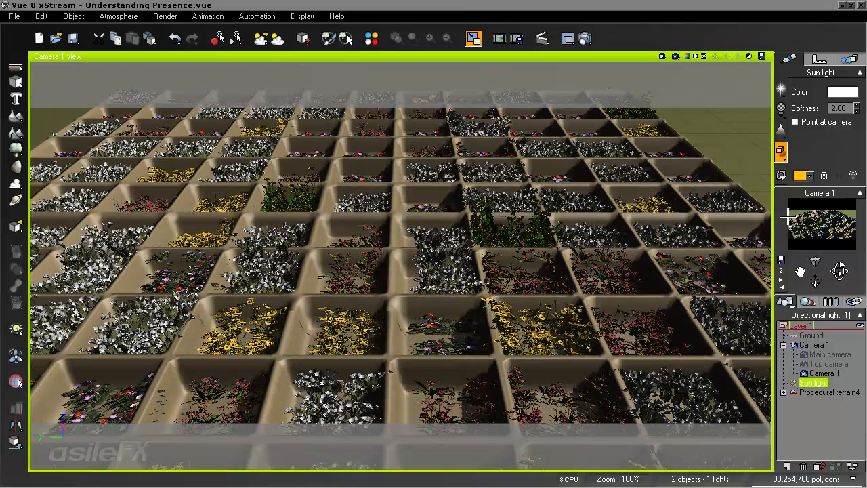
# - Review the plant population in the procedural terrain's grass EcoSystem material, and delete that layer so only Brown Sand is kept
pyautogui.click(828, 392)
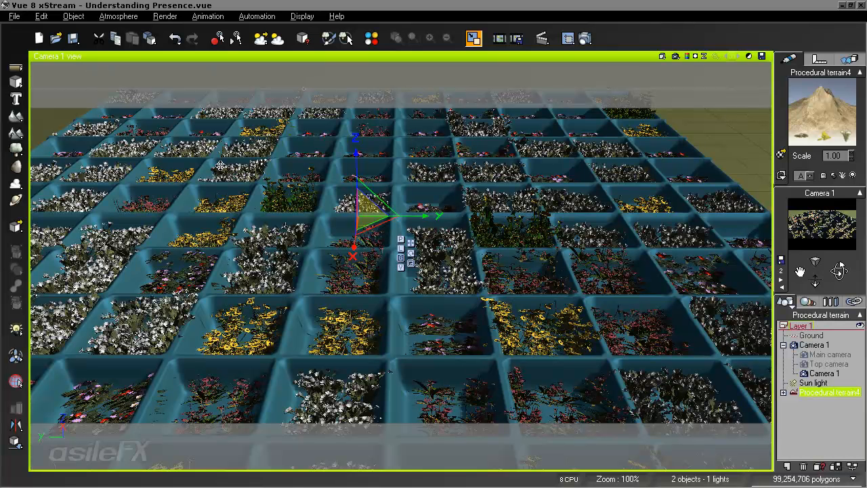
pyautogui.rightClick(804, 100)
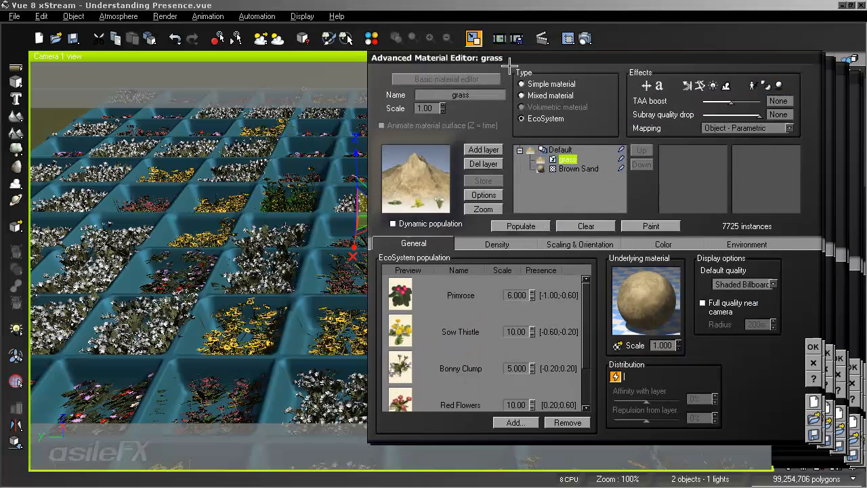
pyautogui.moveTo(570, 332); pyautogui.dragTo(573, 364)
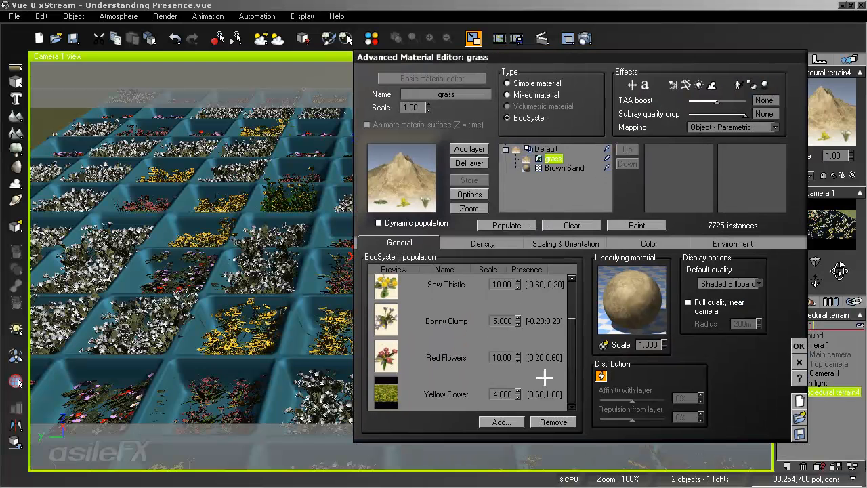
pyautogui.click(459, 386)
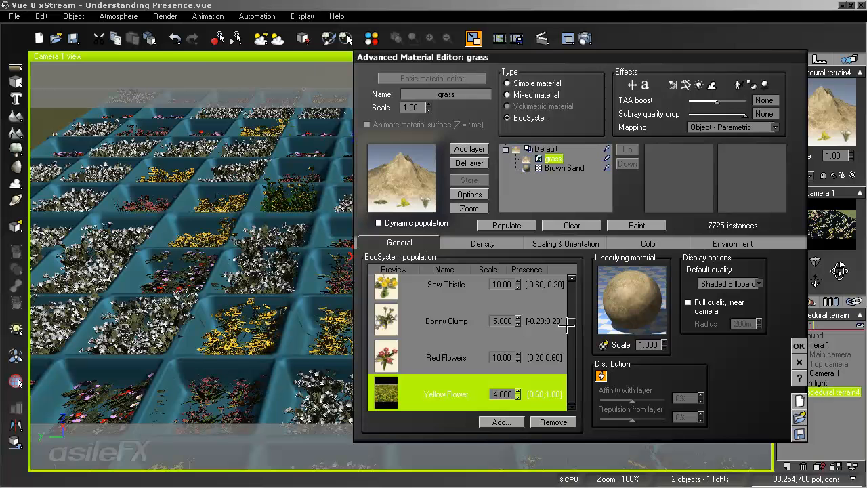
pyautogui.moveTo(570, 326)
pyautogui.mouseDown()
pyautogui.moveTo(573, 290)
pyautogui.moveTo(573, 325)
pyautogui.mouseUp()
pyautogui.click(469, 163)
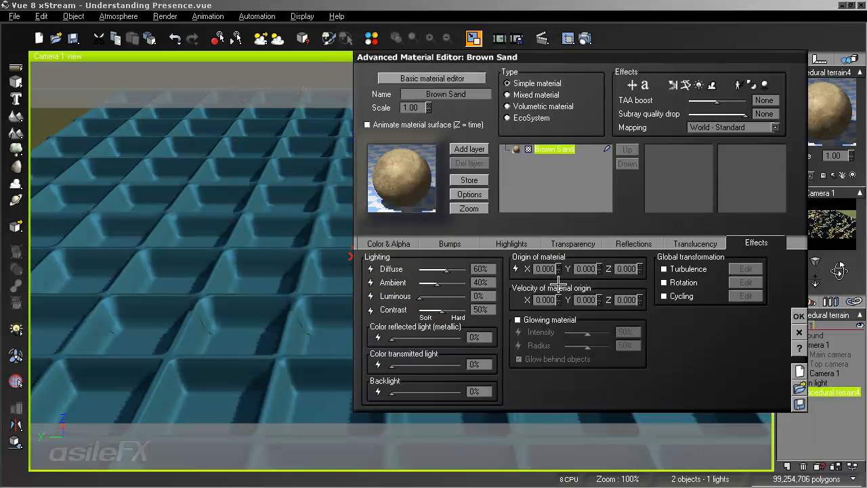
pyautogui.click(798, 345)
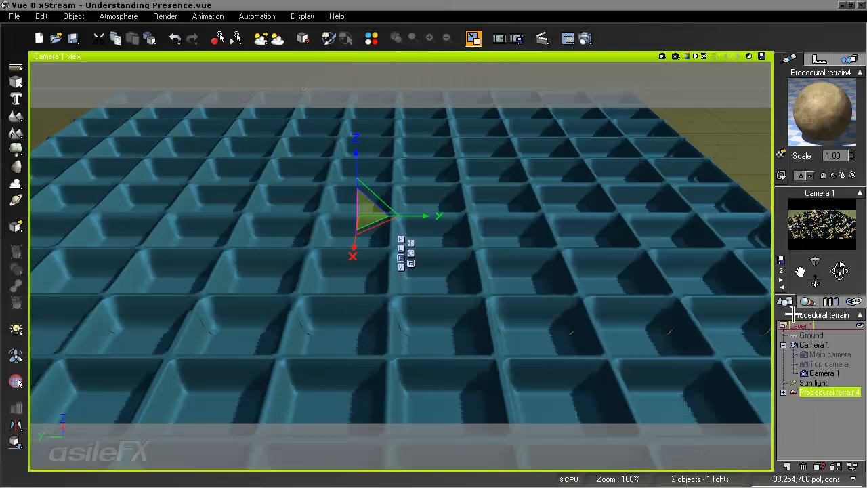
# - Open the procedural terrain in the Terrain Editor and open its altitude production function for editing
pyautogui.rightClick(476, 251)
pyautogui.click(519, 387)
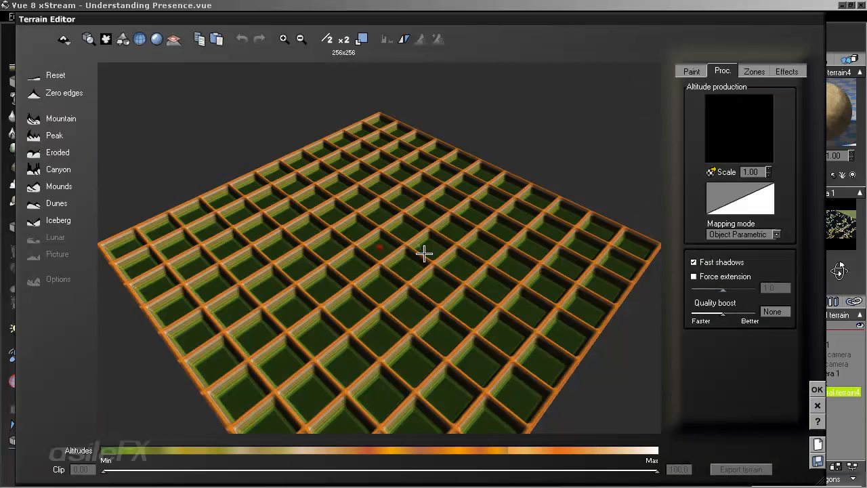
pyautogui.moveTo(428, 325); pyautogui.dragTo(281, 252)
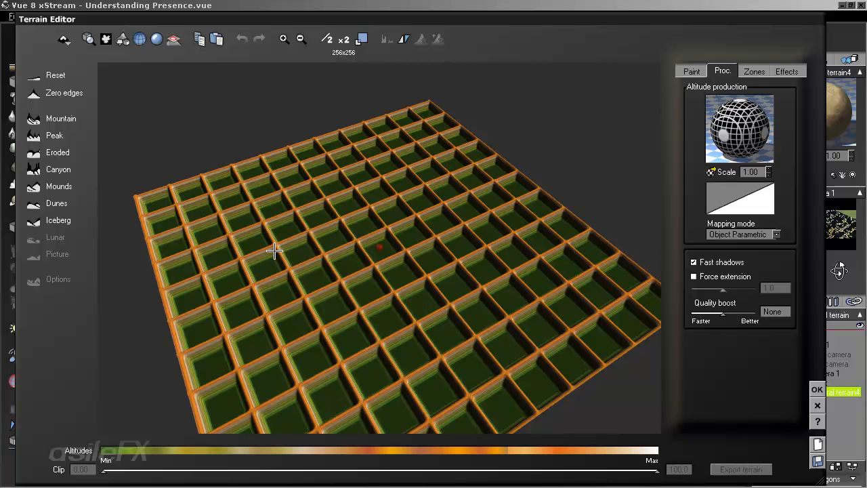
pyautogui.click(737, 115)
pyautogui.click(748, 120)
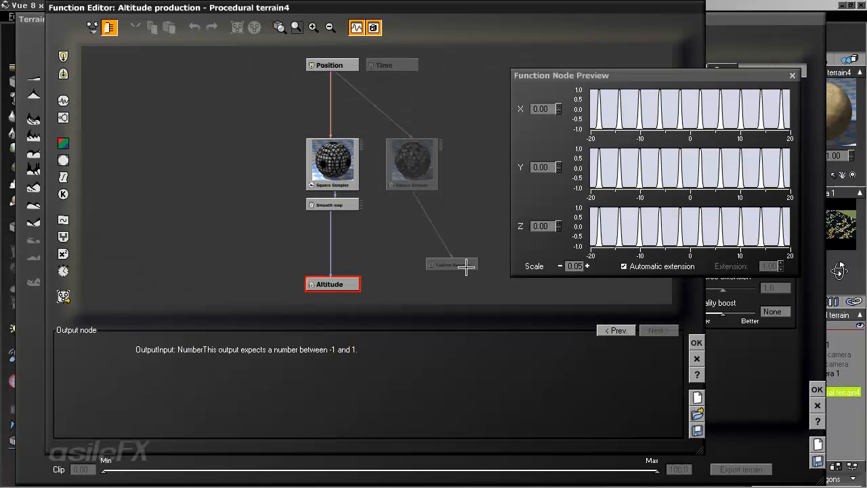
# - Line up the second Square Samples node above its Custom Dependency output and inspect the settings of both Square Samples nodes
pyautogui.click(442, 270)
pyautogui.click(403, 164)
pyautogui.moveTo(409, 182); pyautogui.dragTo(425, 184)
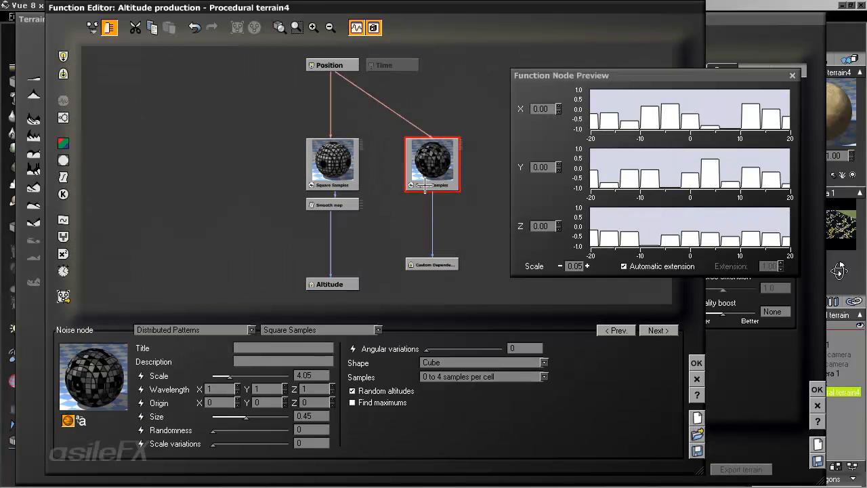
pyautogui.click(437, 264)
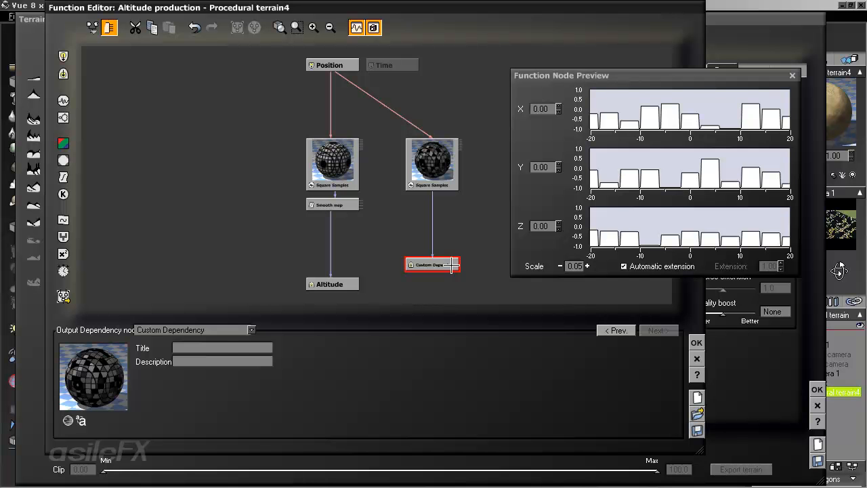
pyautogui.click(326, 151)
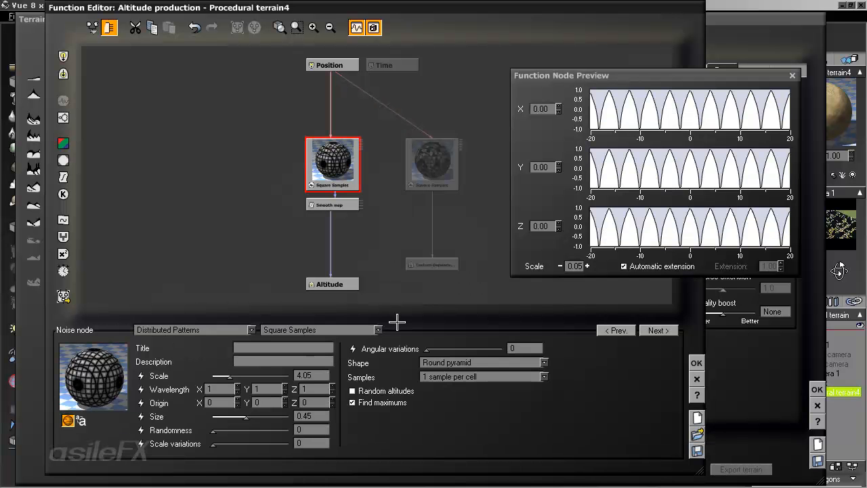
# - Add a noise node on the empty side of the graph, fed by Position, and assign it the Square Samples distributed pattern
pyautogui.click(265, 114)
pyautogui.click(63, 103)
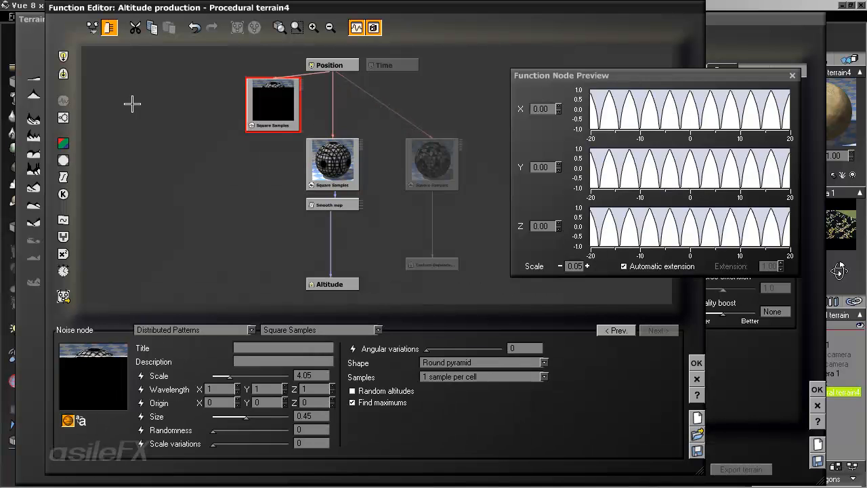
pyautogui.moveTo(270, 105); pyautogui.dragTo(230, 125)
pyautogui.click(203, 330)
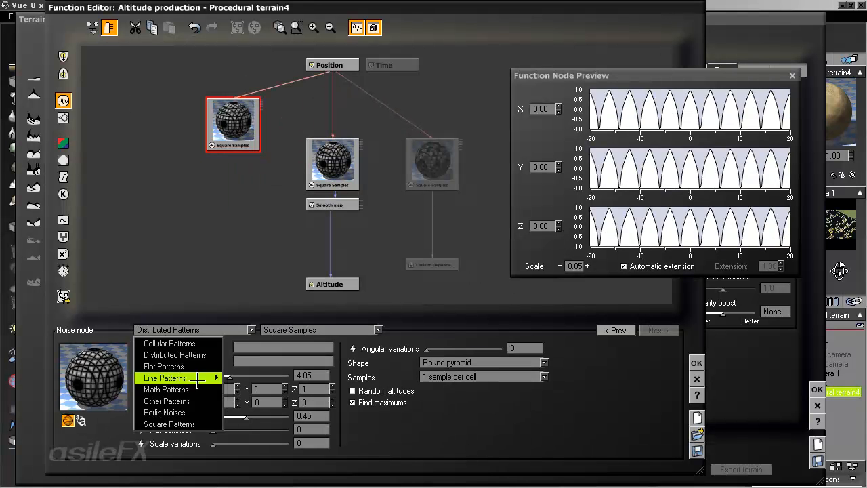
pyautogui.moveTo(207, 354)
pyautogui.click(250, 377)
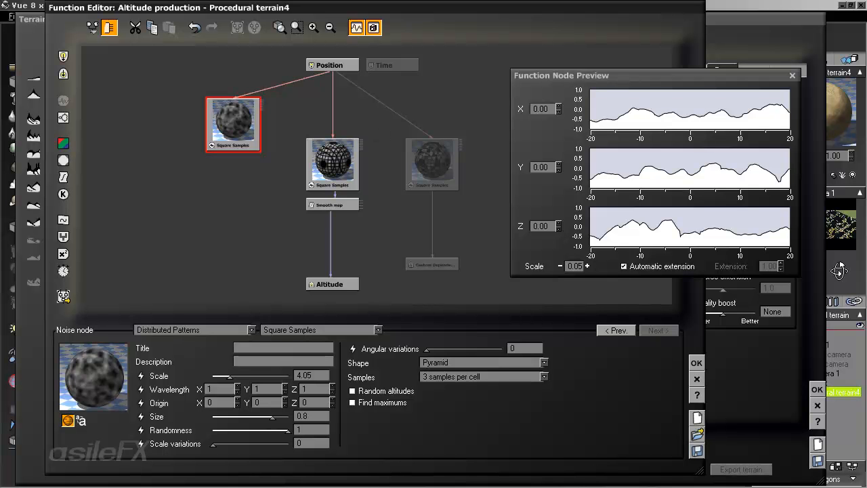
# - Display the Function Output Observer, shrink it and place it beside the noise node's settings
pyautogui.moveTo(325, 484); pyautogui.dragTo(414, 71)
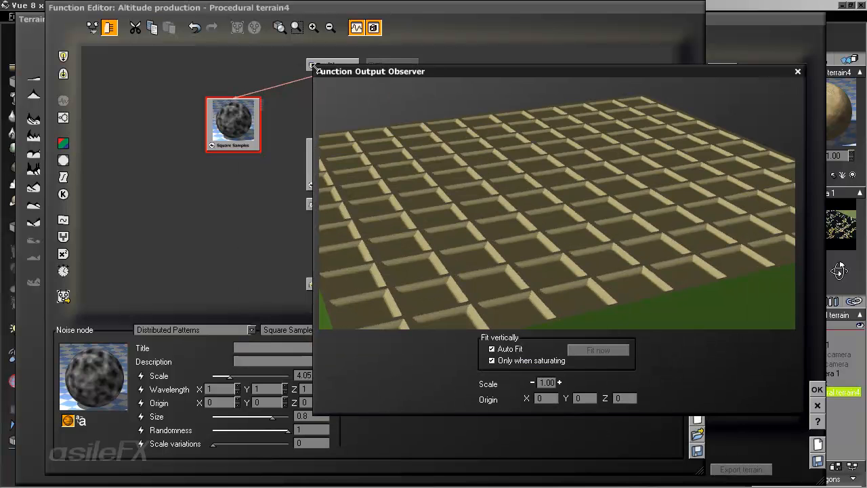
pyautogui.moveTo(314, 67); pyautogui.dragTo(571, 229)
pyautogui.moveTo(629, 231); pyautogui.dragTo(587, 272)
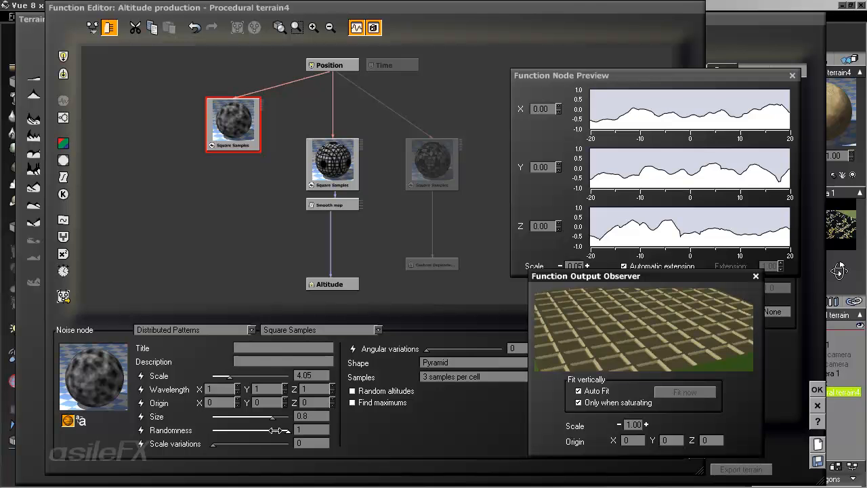
# - Configure the new Square Samples node with randomness 0, 1 sample per cell, Cube shape and a size of about 0.54
pyautogui.moveTo(288, 430); pyautogui.dragTo(212, 429)
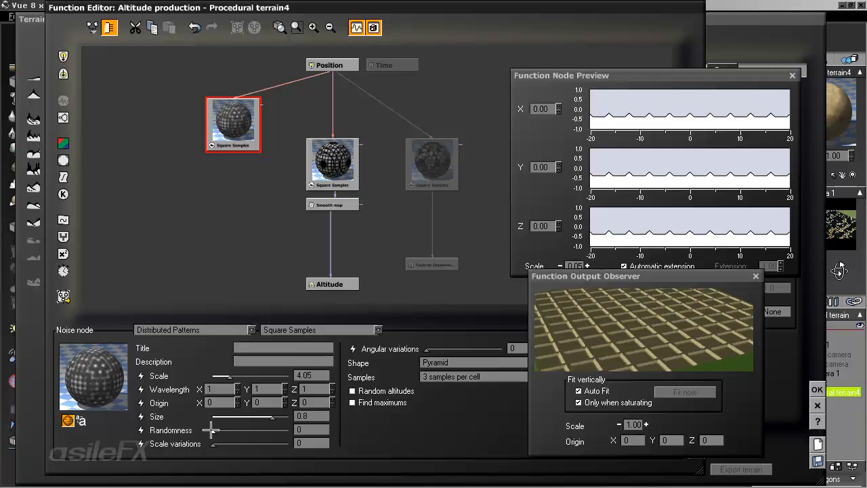
pyautogui.click(455, 377)
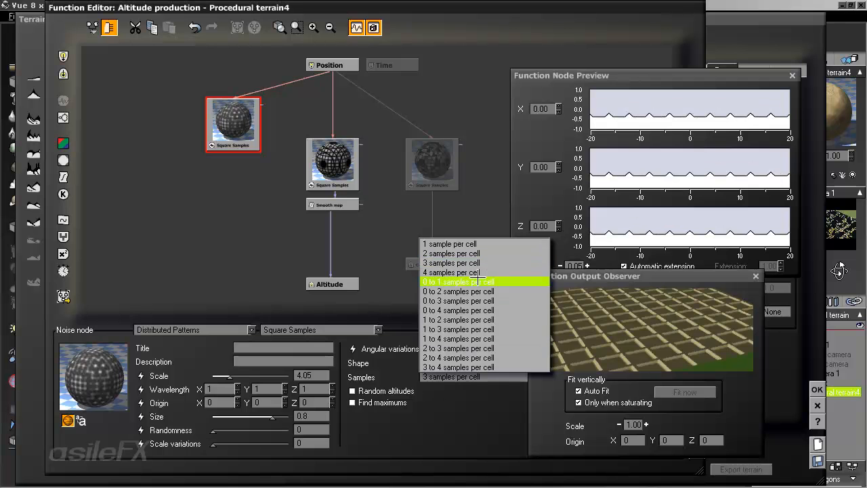
pyautogui.click(480, 245)
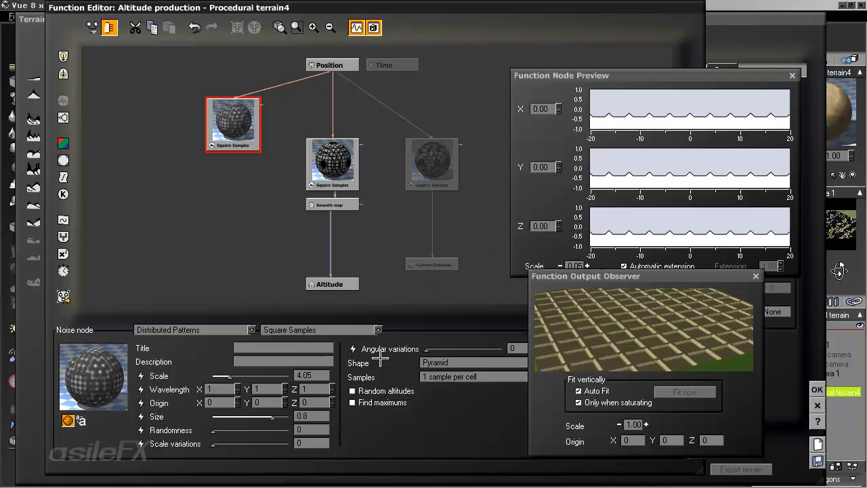
pyautogui.click(450, 364)
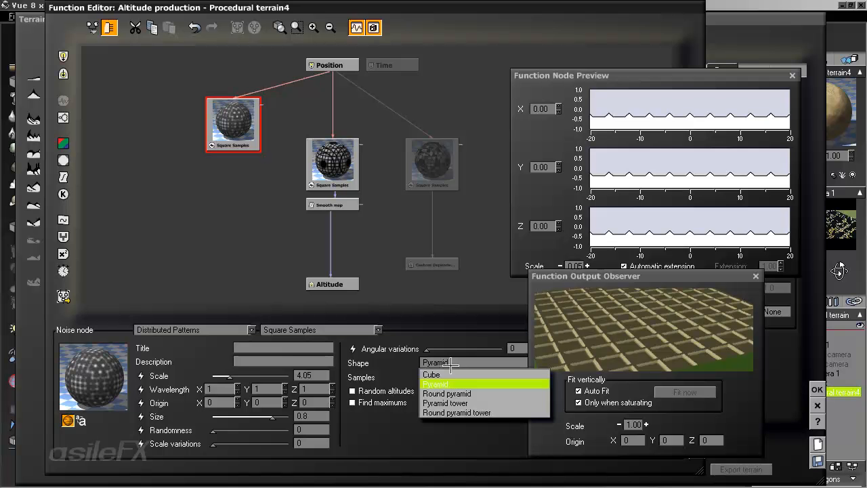
pyautogui.click(452, 373)
pyautogui.moveTo(271, 416); pyautogui.dragTo(258, 416)
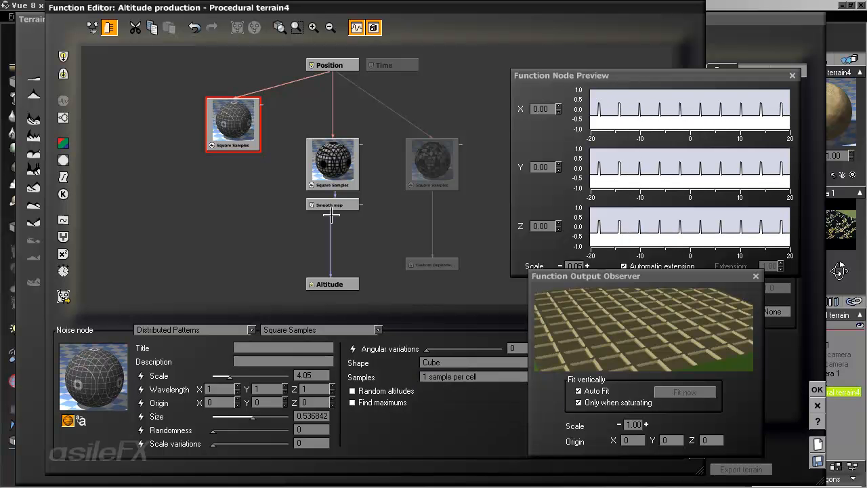
# - Connect the new Square Samples node to the Altitude output and enlarge the output preview with its scale at 4.00
pyautogui.moveTo(330, 216); pyautogui.dragTo(231, 138)
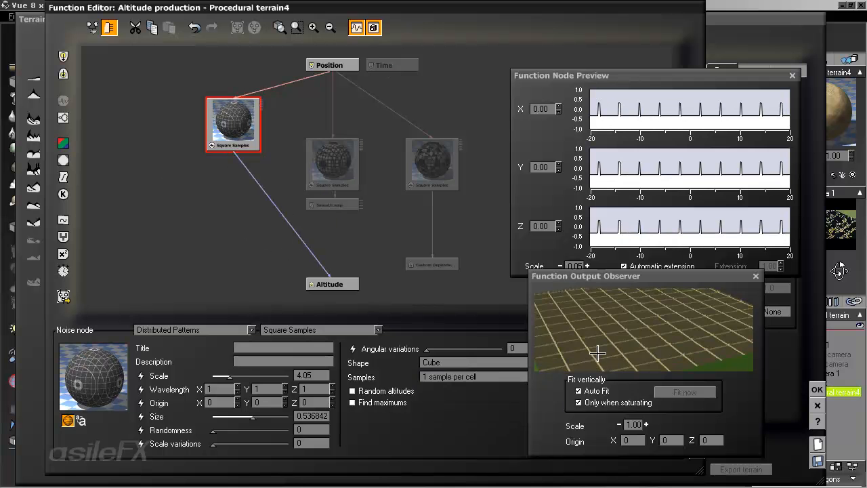
pyautogui.click(646, 424)
pyautogui.click(647, 424)
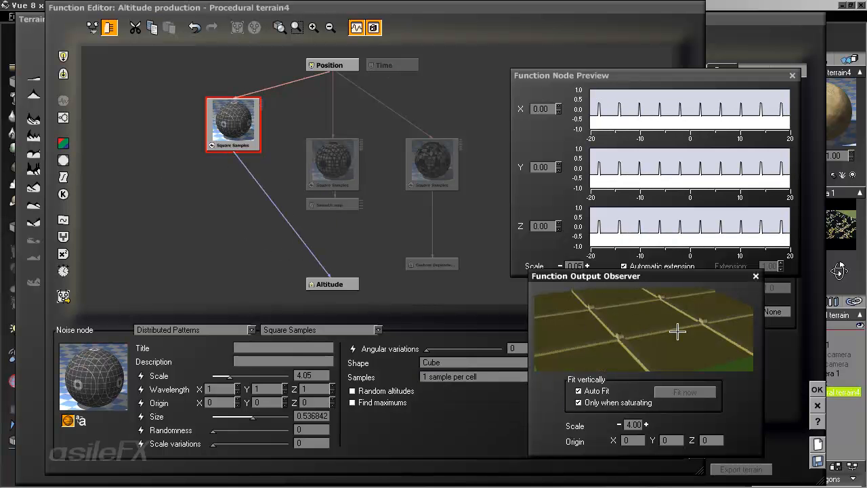
pyautogui.moveTo(548, 268); pyautogui.dragTo(423, 141)
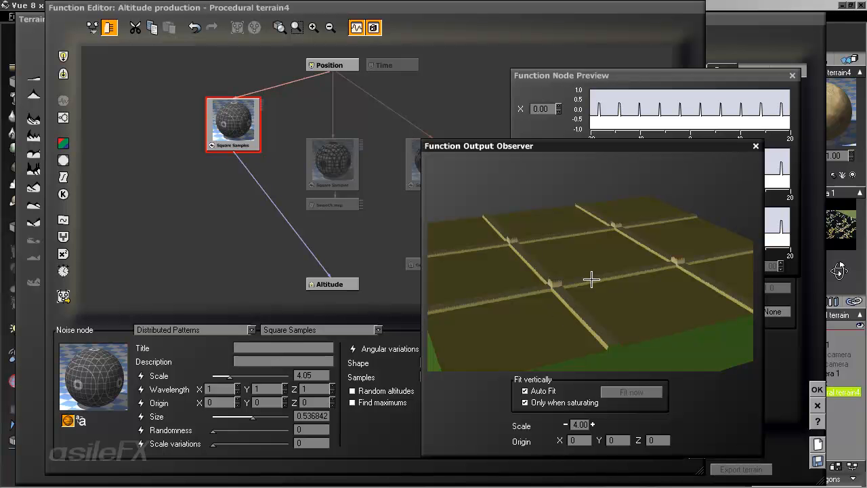
# - Enable Find maximums and Random altitudes on the new Square Samples node, with size about 0.40 and randomness 1
pyautogui.click(395, 402)
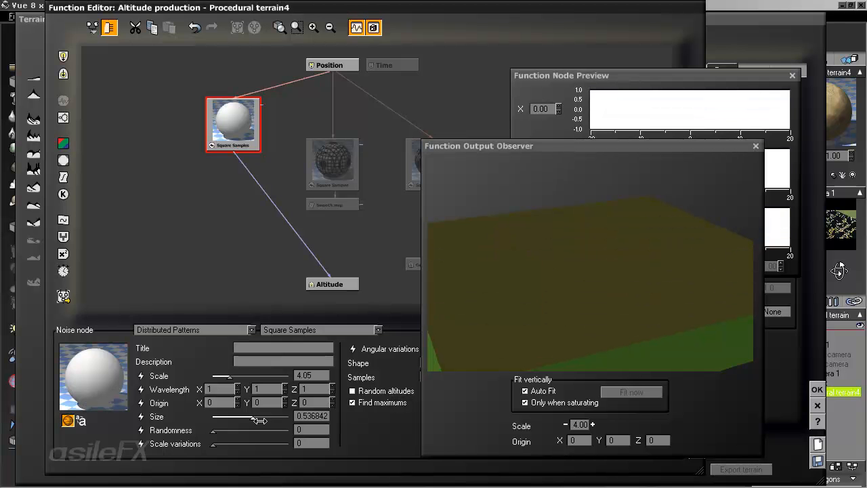
pyautogui.moveTo(259, 420)
pyautogui.mouseDown()
pyautogui.moveTo(232, 416)
pyautogui.moveTo(261, 416)
pyautogui.moveTo(250, 416)
pyautogui.mouseUp()
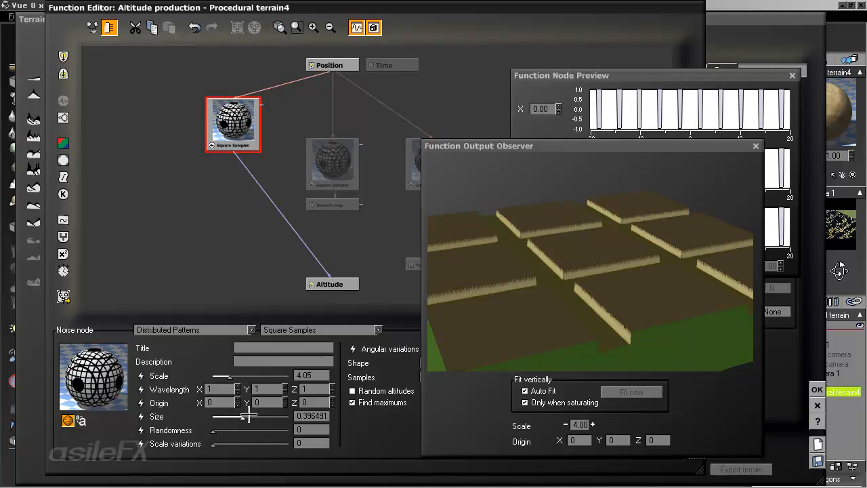
pyautogui.moveTo(232, 435); pyautogui.dragTo(305, 440)
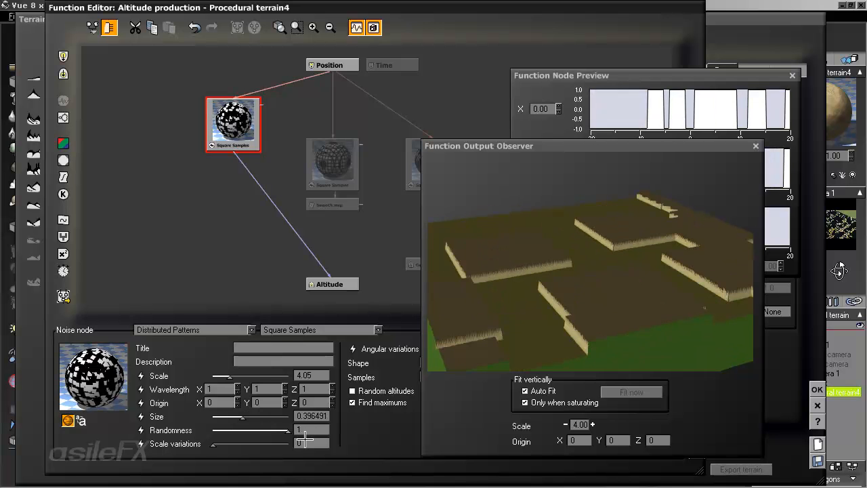
pyautogui.click(367, 392)
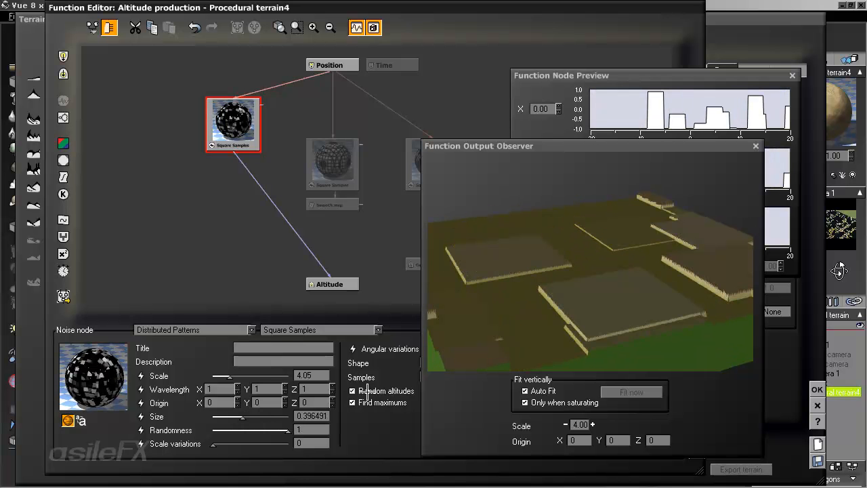
# - Set the new Square Samples node's randomness to 0
pyautogui.moveTo(659, 231)
pyautogui.mouseDown()
pyautogui.moveTo(725, 226)
pyautogui.moveTo(663, 237)
pyautogui.mouseUp()
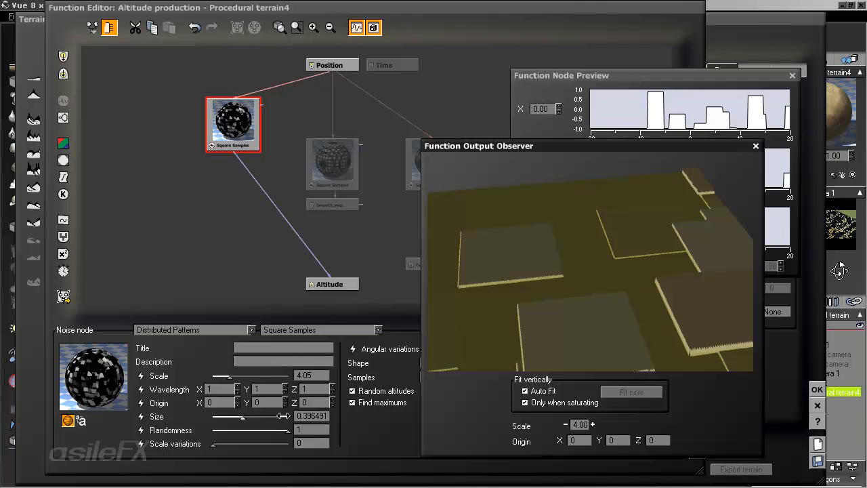
pyautogui.moveTo(274, 430); pyautogui.dragTo(212, 430)
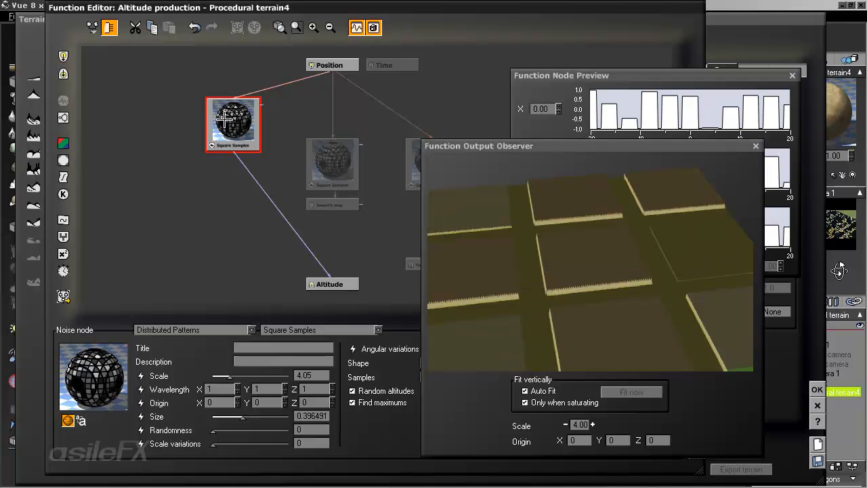
# - Delete the new Square Samples node, reconnect the Smooth map to the Altitude output, and view the terrain at preview scale 2.00
pyautogui.press('Delete')
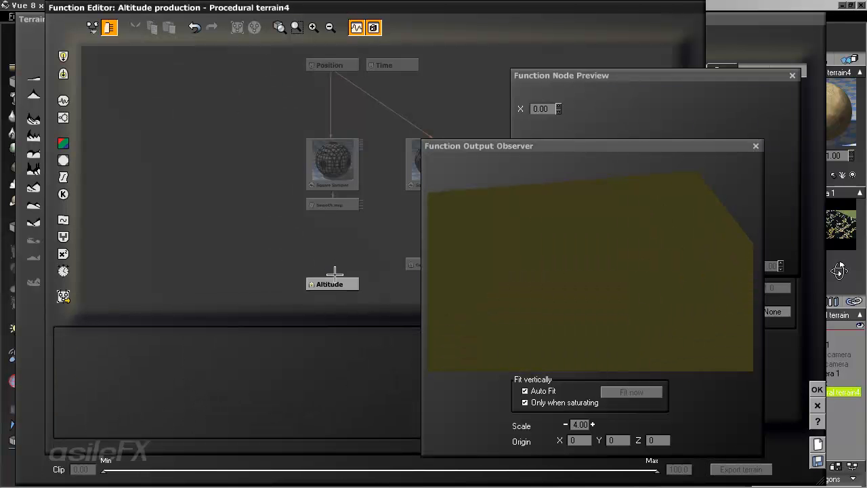
pyautogui.hotkey('ctrl', 'z')
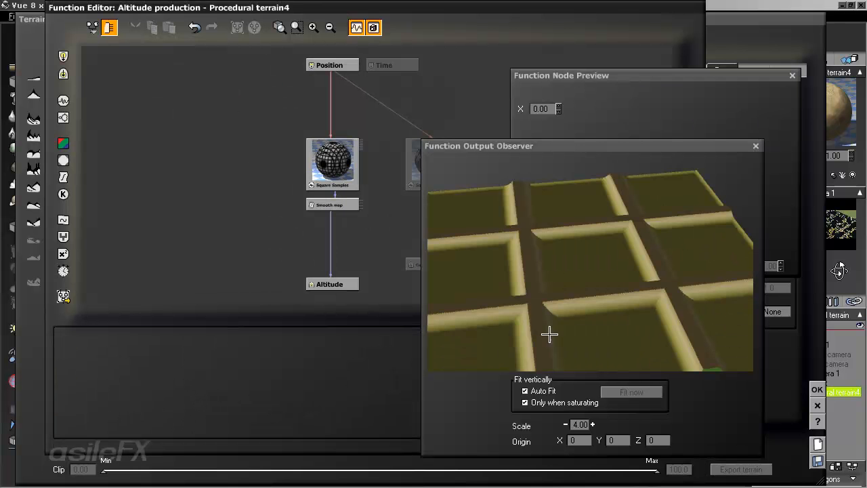
pyautogui.moveTo(553, 265); pyautogui.dragTo(586, 258)
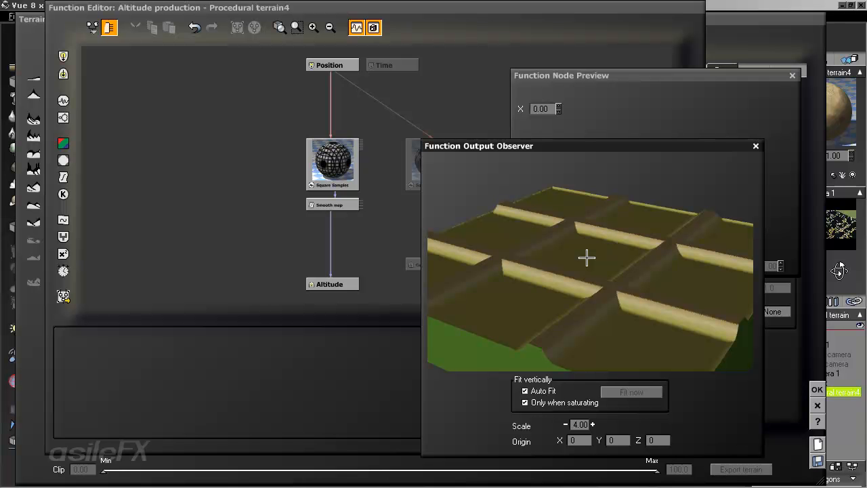
pyautogui.moveTo(587, 257)
pyautogui.mouseDown()
pyautogui.moveTo(576, 267)
pyautogui.moveTo(576, 248)
pyautogui.mouseUp()
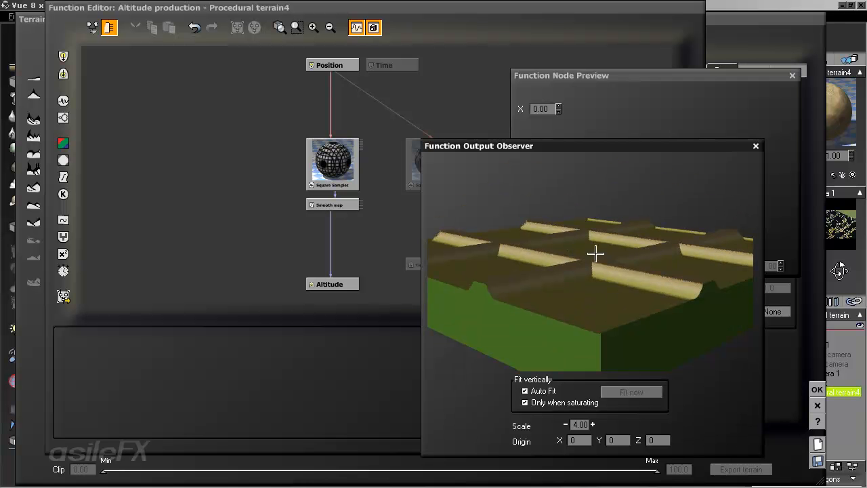
pyautogui.moveTo(631, 247); pyautogui.dragTo(621, 262)
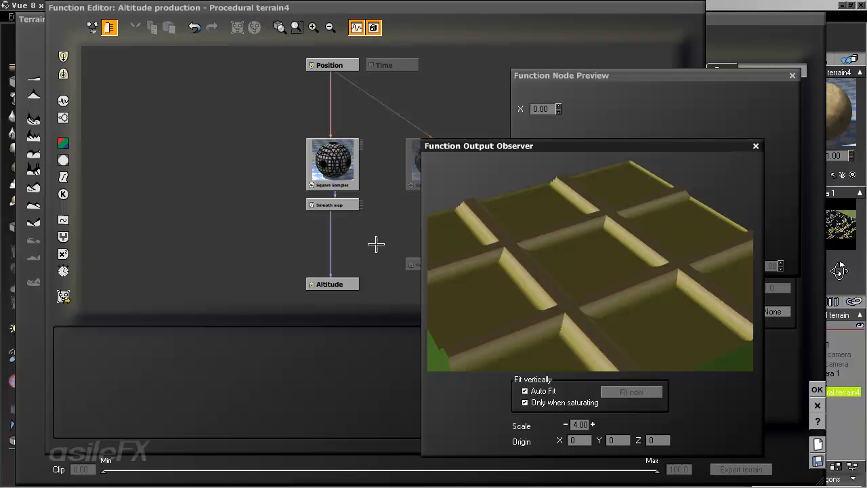
pyautogui.moveTo(375, 240); pyautogui.dragTo(295, 243, button='middle')
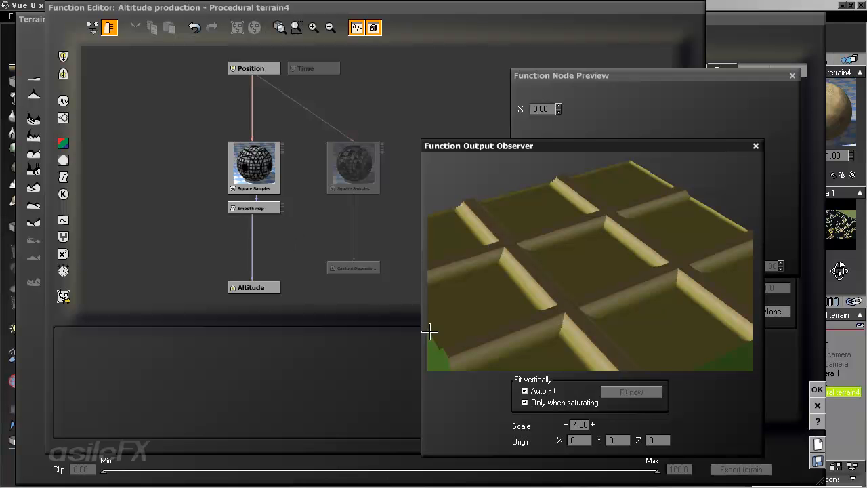
pyautogui.click(562, 424)
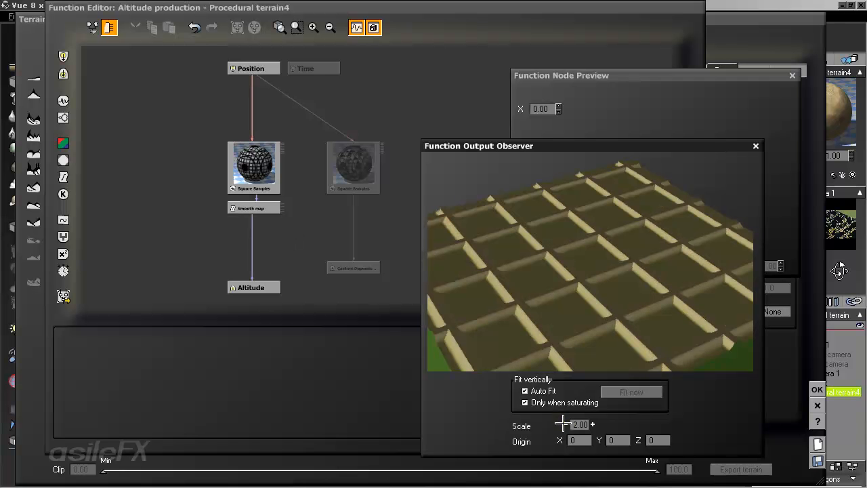
# - Change the shape of the Square Samples node feeding the Smooth map to Cube
pyautogui.click(248, 161)
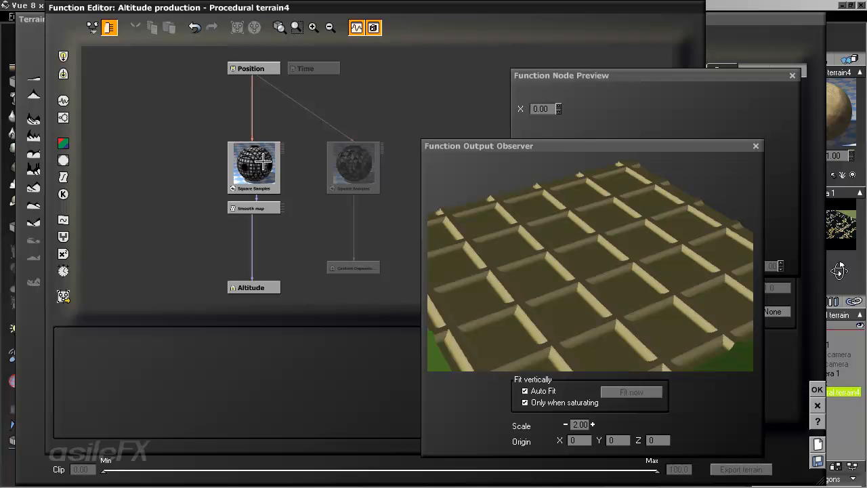
pyautogui.moveTo(395, 442); pyautogui.dragTo(332, 442)
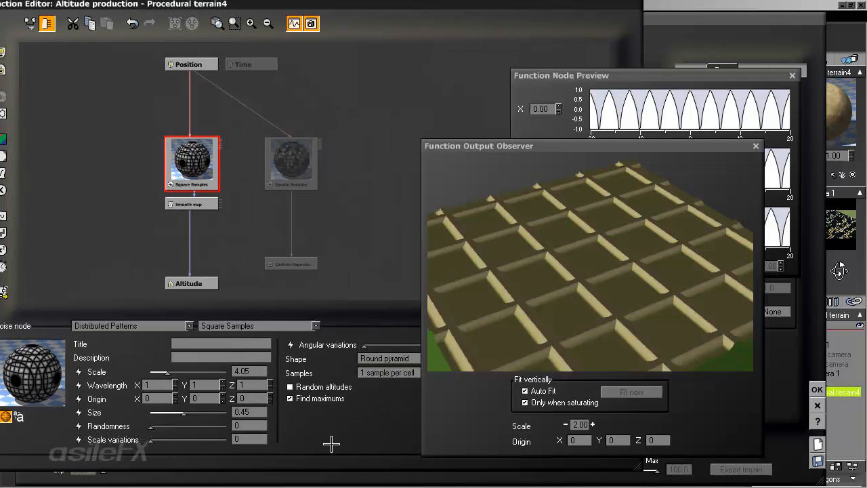
pyautogui.click(391, 358)
pyautogui.click(392, 365)
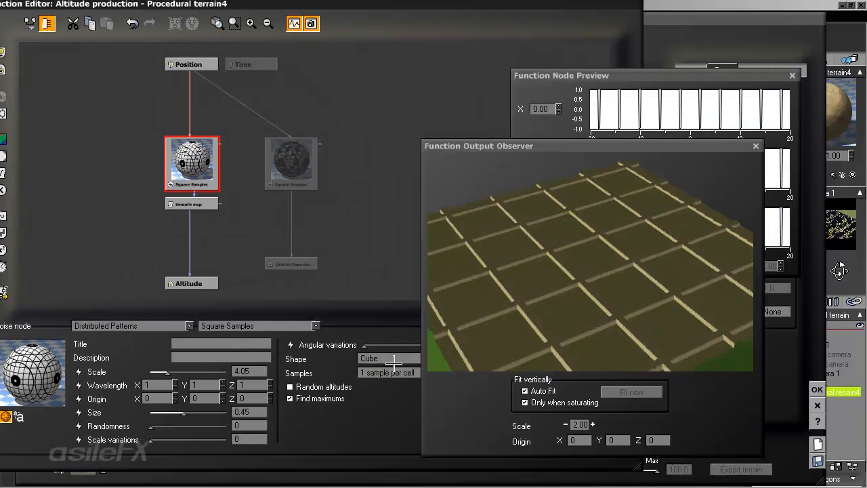
# - Enlarge the output preview to scale 8.00 and examine the cube edges from the side
pyautogui.moveTo(592, 285); pyautogui.dragTo(603, 273)
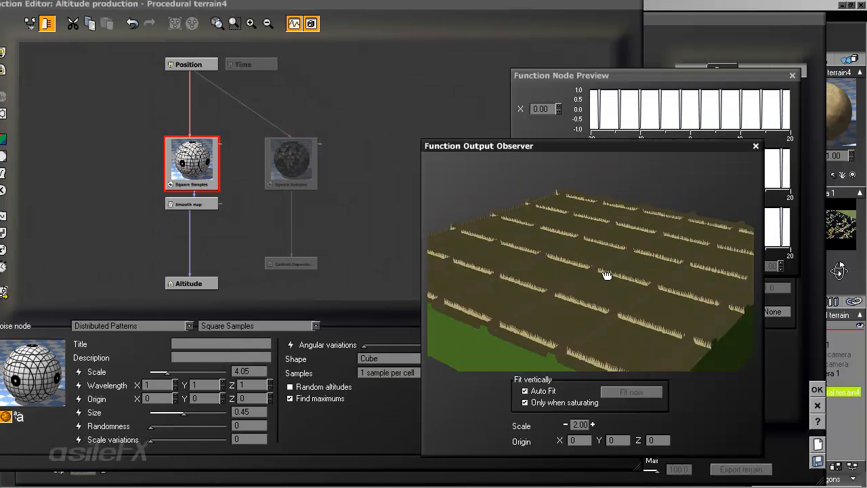
pyautogui.click(592, 425)
pyautogui.click(593, 425)
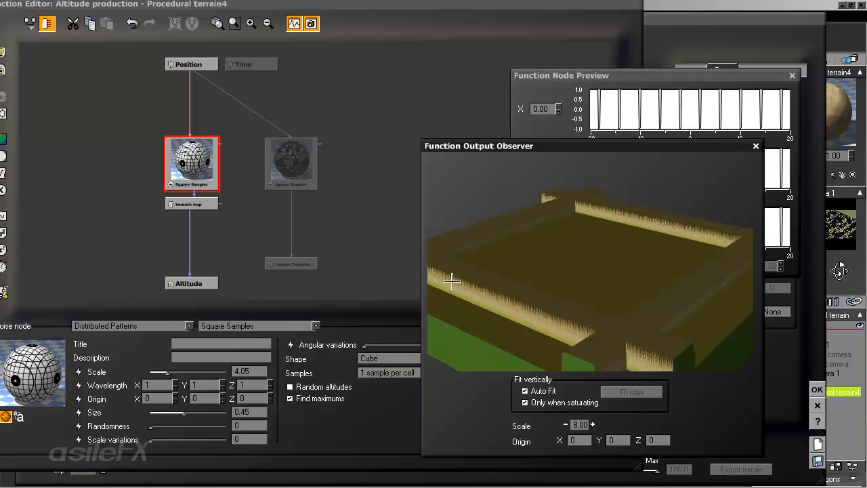
pyautogui.moveTo(583, 290); pyautogui.dragTo(698, 253)
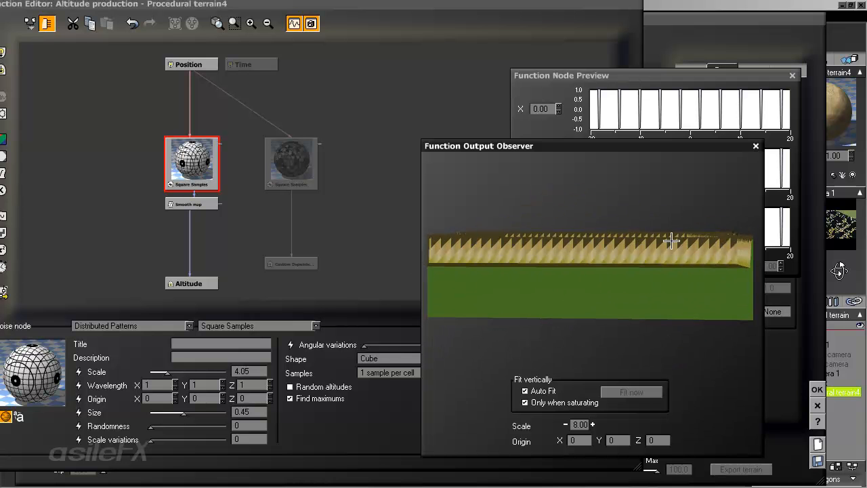
# - Uncover the Function Node Preview graphs to examine the cube profile, and place the Function Output Observer clear of the node's shape settings
pyautogui.moveTo(644, 142); pyautogui.dragTo(471, 129)
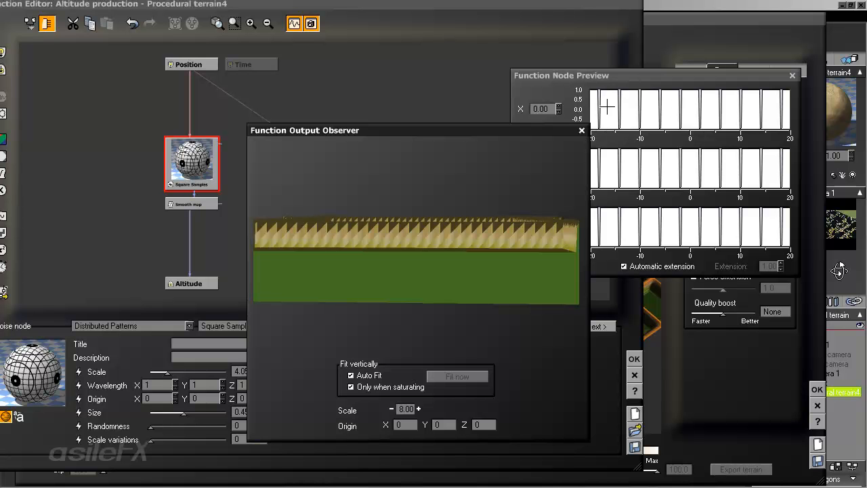
pyautogui.moveTo(629, 75); pyautogui.dragTo(640, 59)
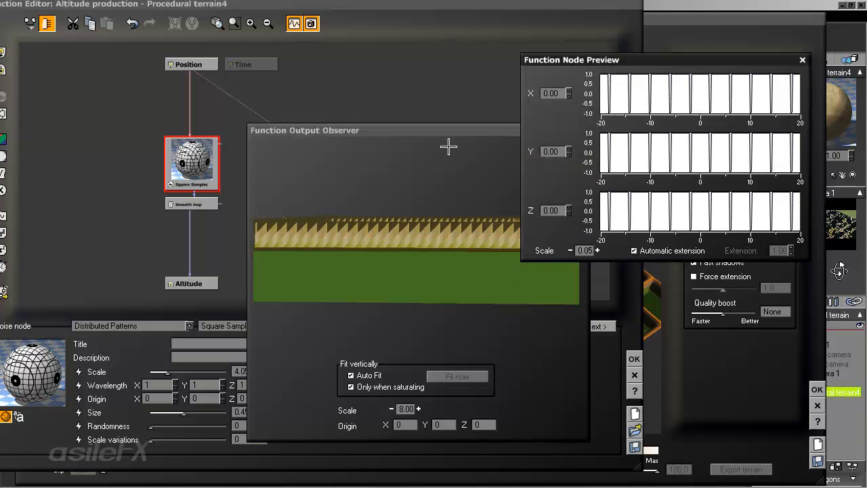
pyautogui.moveTo(447, 131); pyautogui.dragTo(652, 117)
pyautogui.moveTo(654, 205); pyautogui.dragTo(650, 239)
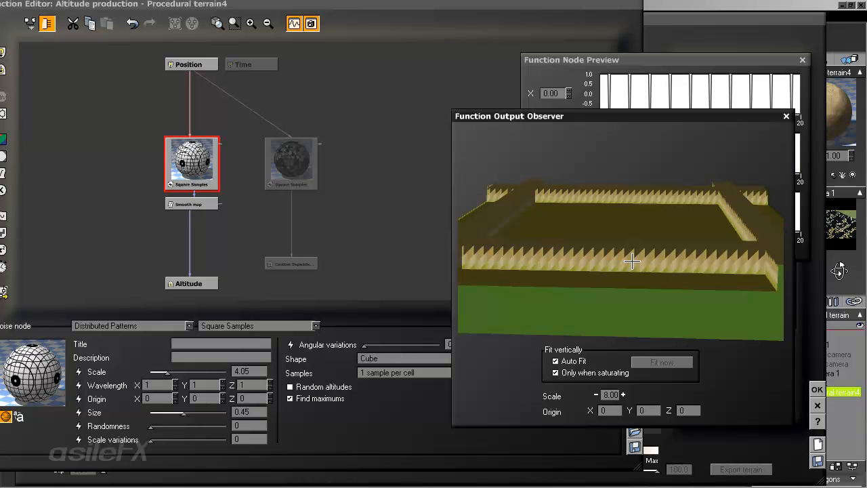
# - Set the Square Samples node's shape to Round pyramid
pyautogui.click(413, 359)
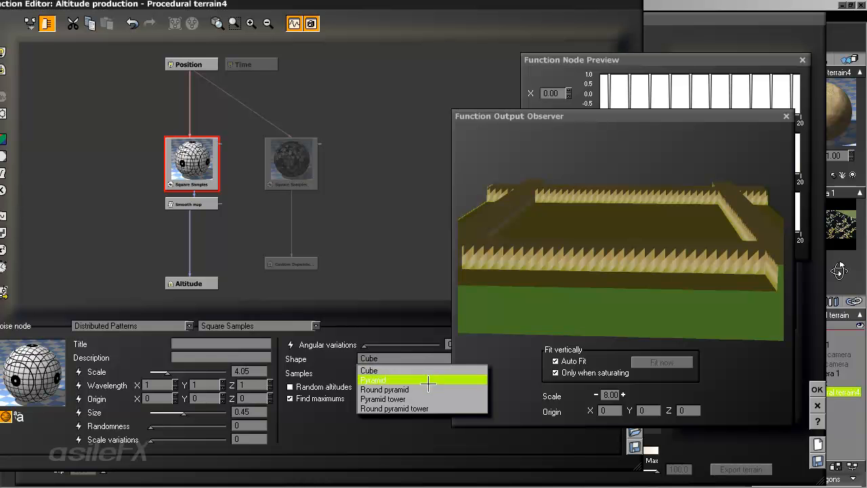
pyautogui.click(425, 389)
pyautogui.moveTo(522, 259); pyautogui.dragTo(568, 250)
# - Set the Smooth map's input range upper value to 1
pyautogui.click(199, 203)
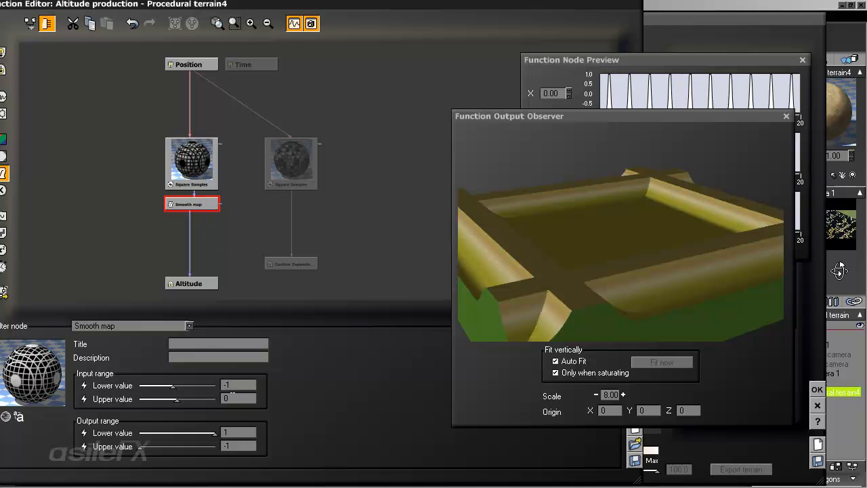
pyautogui.moveTo(688, 230); pyautogui.dragTo(677, 244)
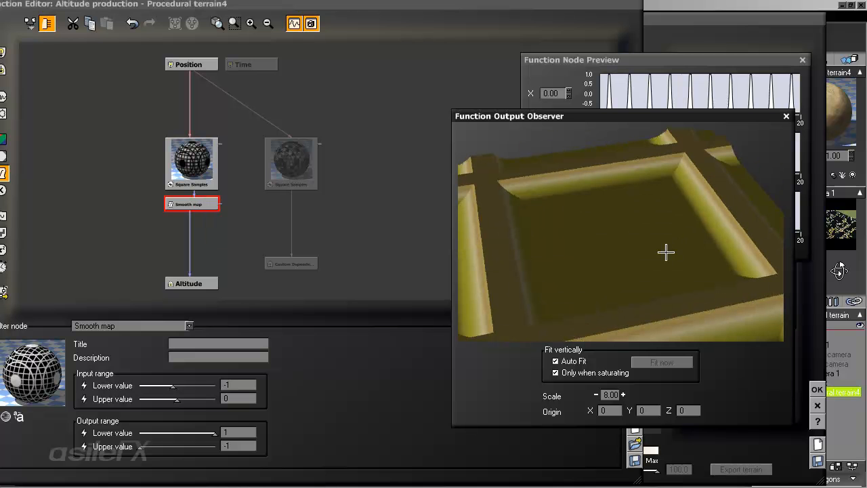
pyautogui.doubleClick(232, 397)
pyautogui.write('1')
pyautogui.press('Return')
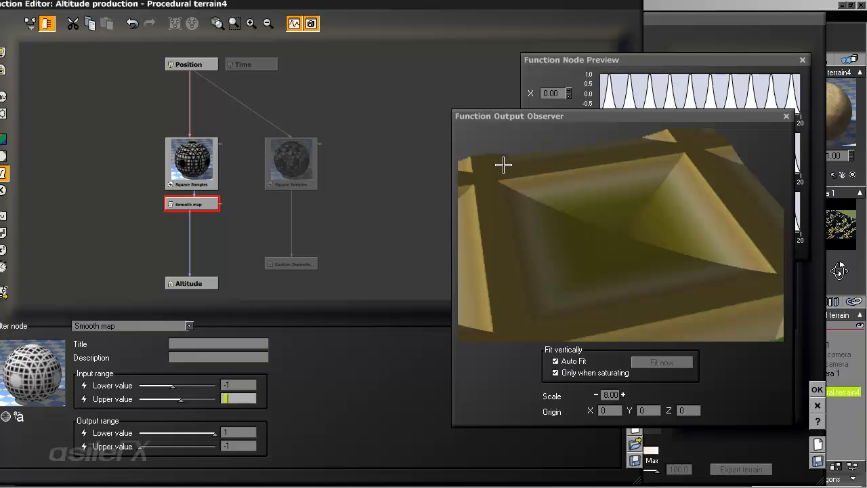
pyautogui.moveTo(503, 164); pyautogui.dragTo(552, 217)
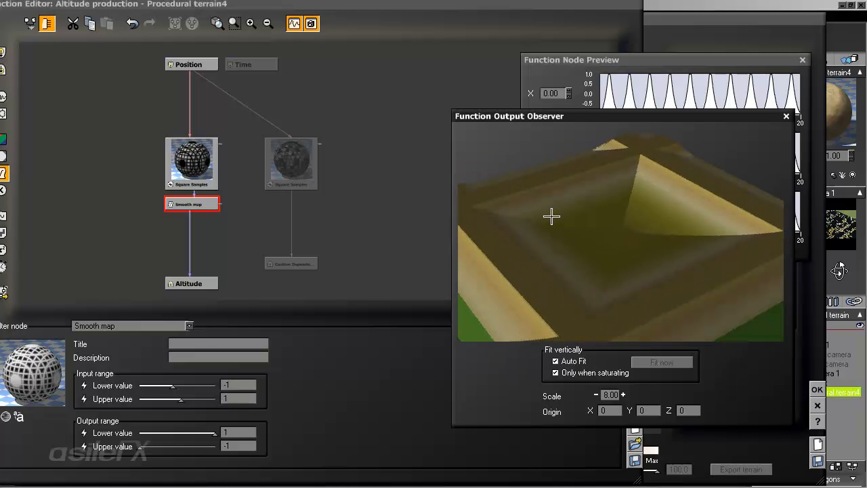
# - View the pyramid terrain at preview scales 2.00 and 4.00, and set the Smooth map's input upper value to 0
pyautogui.click(596, 394)
pyautogui.click(595, 394)
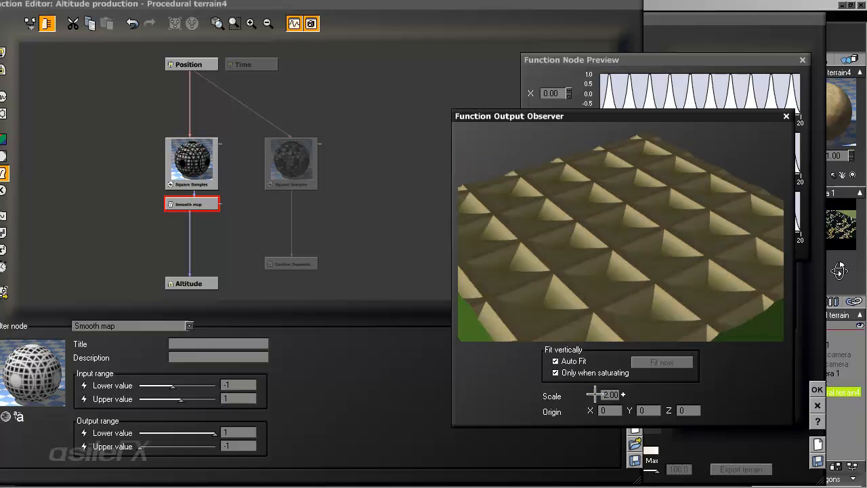
pyautogui.moveTo(696, 260)
pyautogui.mouseDown()
pyautogui.moveTo(696, 293)
pyautogui.moveTo(702, 256)
pyautogui.moveTo(682, 268)
pyautogui.mouseUp()
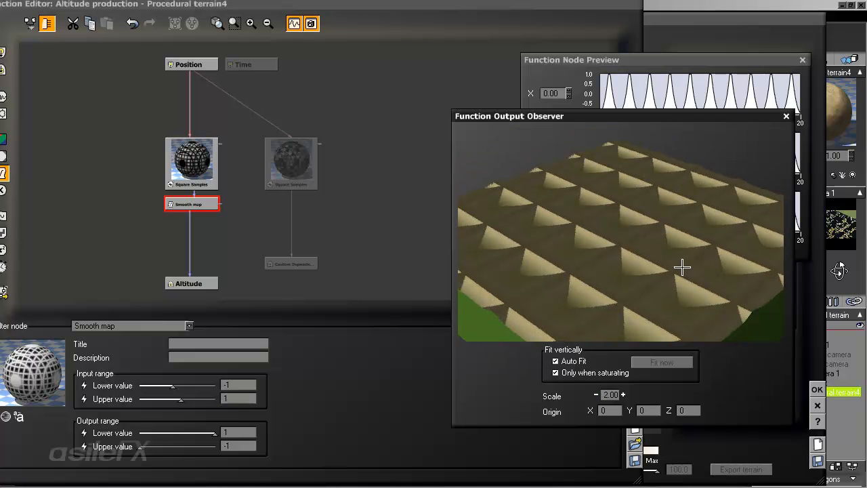
pyautogui.click(623, 394)
pyautogui.click(241, 397)
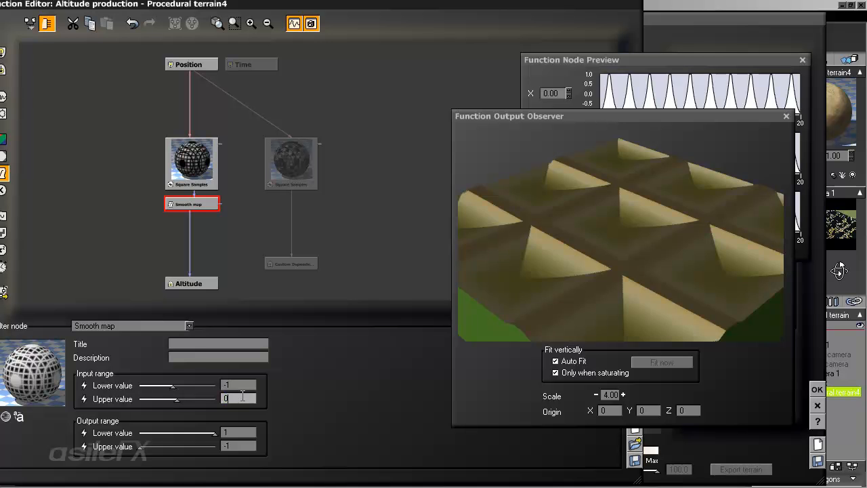
pyautogui.press('Return')
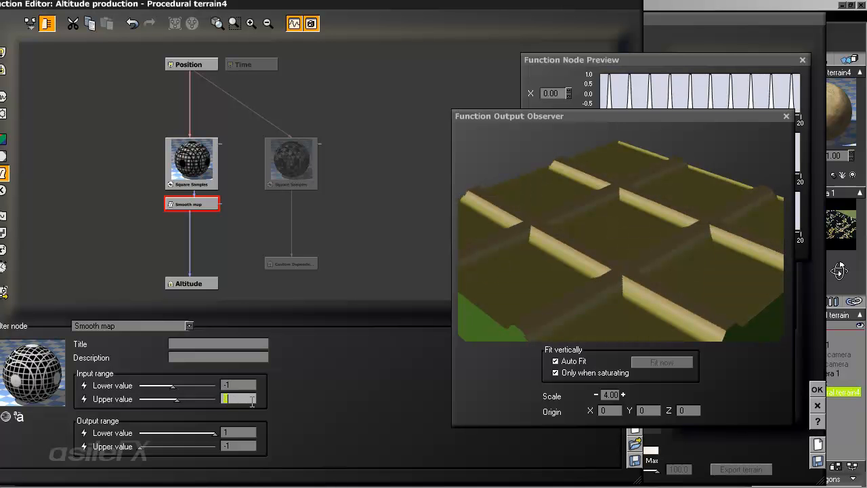
# - Set the Smooth map's input upper value to -.5 and inspect the slopes at preview scale 8.00
pyautogui.press('Return')
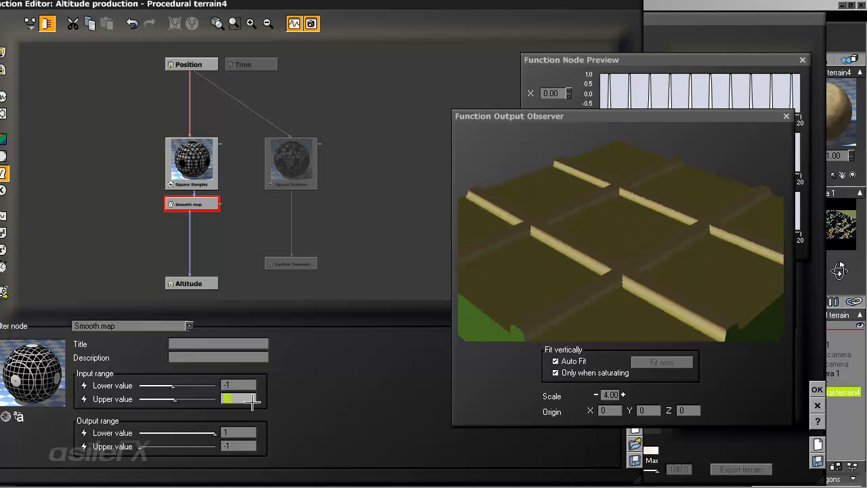
pyautogui.moveTo(731, 258); pyautogui.dragTo(739, 240)
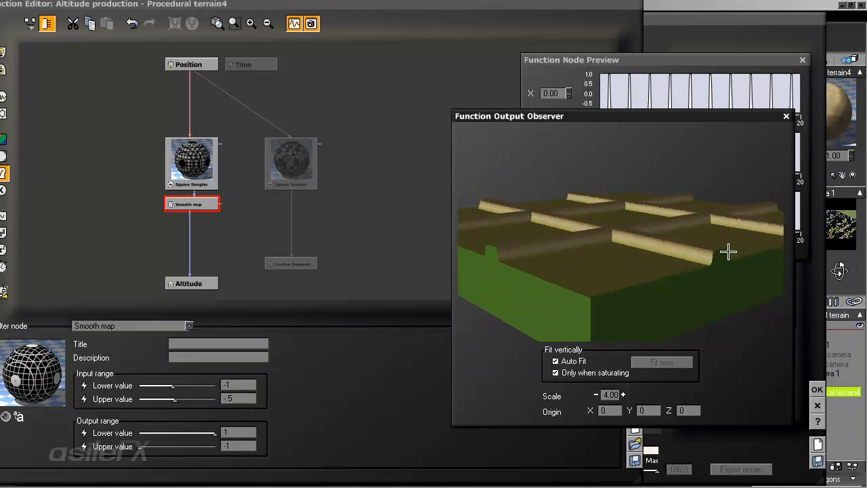
pyautogui.click(623, 394)
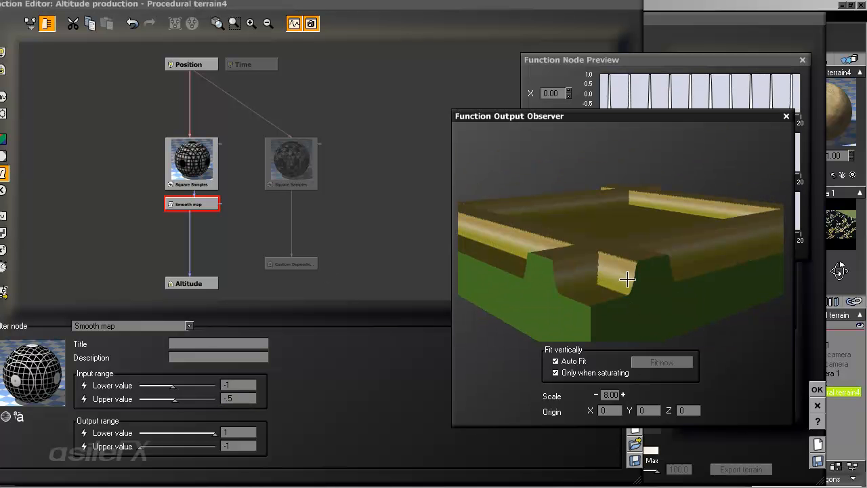
pyautogui.moveTo(596, 245); pyautogui.dragTo(614, 253)
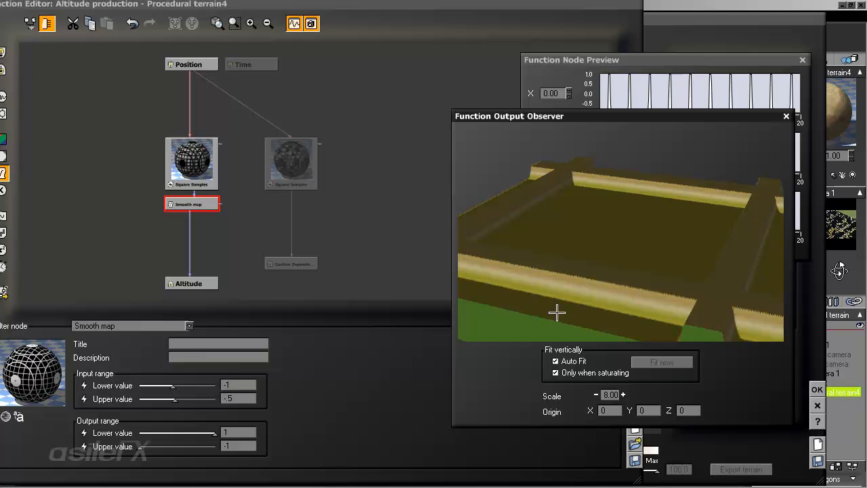
# - Restore the Smooth map's input upper value to 0 and view the softened cell edges from another angle
pyautogui.click(238, 397)
pyautogui.write('0')
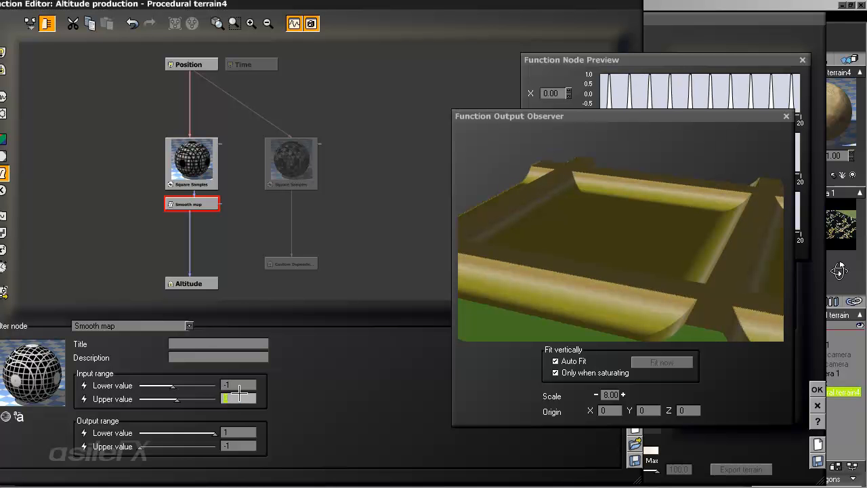
pyautogui.press('Return')
pyautogui.moveTo(524, 281); pyautogui.dragTo(700, 196)
pyautogui.click(238, 396)
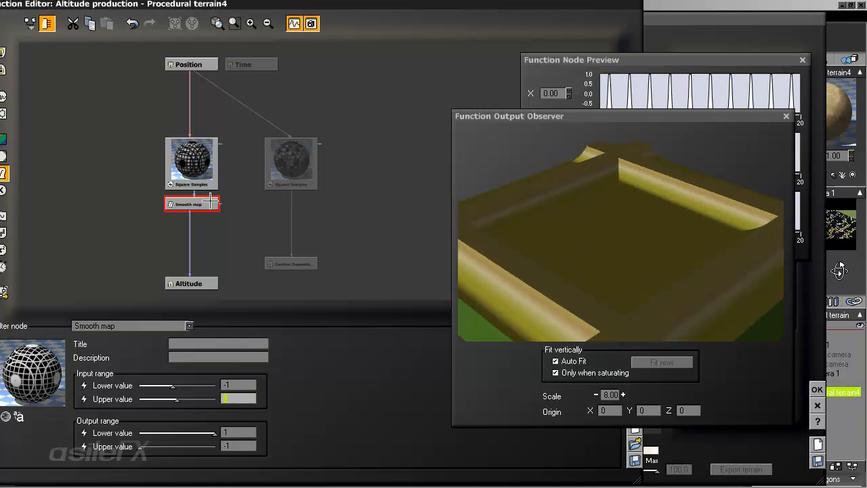
# - Add another Round pyramid Square Samples node fed by Position, placed level with the two existing Square Samples nodes
pyautogui.click(175, 160)
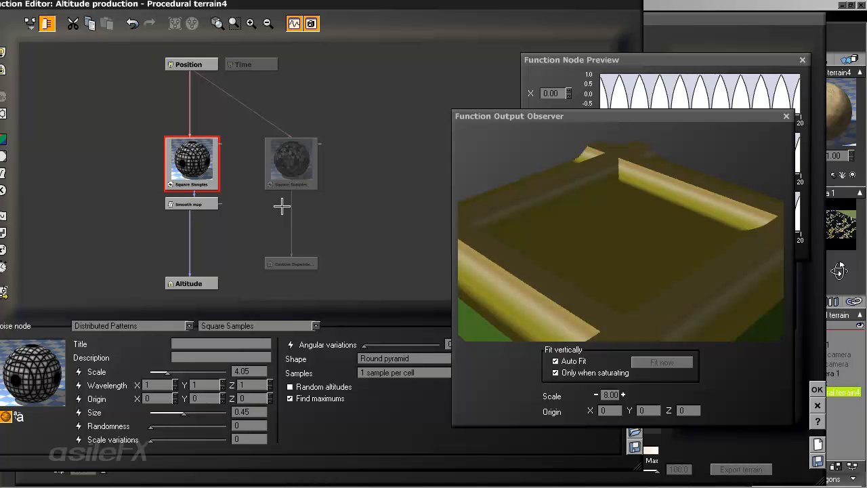
pyautogui.moveTo(192, 160)
pyautogui.mouseDown()
pyautogui.moveTo(211, 159)
pyautogui.moveTo(190, 152)
pyautogui.mouseUp()
pyautogui.click(401, 106)
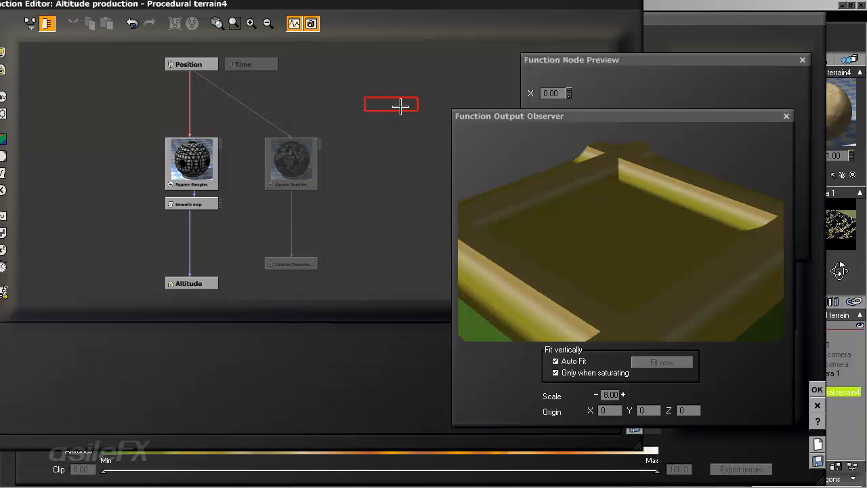
pyautogui.moveTo(247, 3); pyautogui.dragTo(267, 7)
pyautogui.click(22, 99)
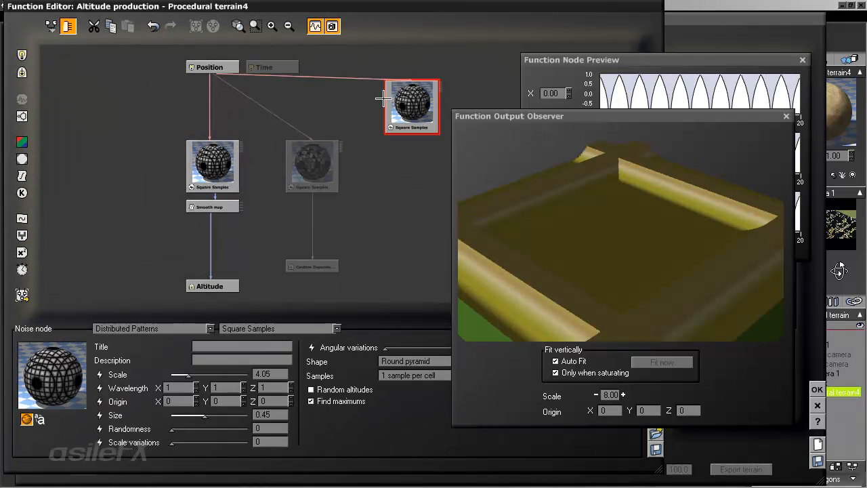
pyautogui.moveTo(382, 98); pyautogui.dragTo(363, 159)
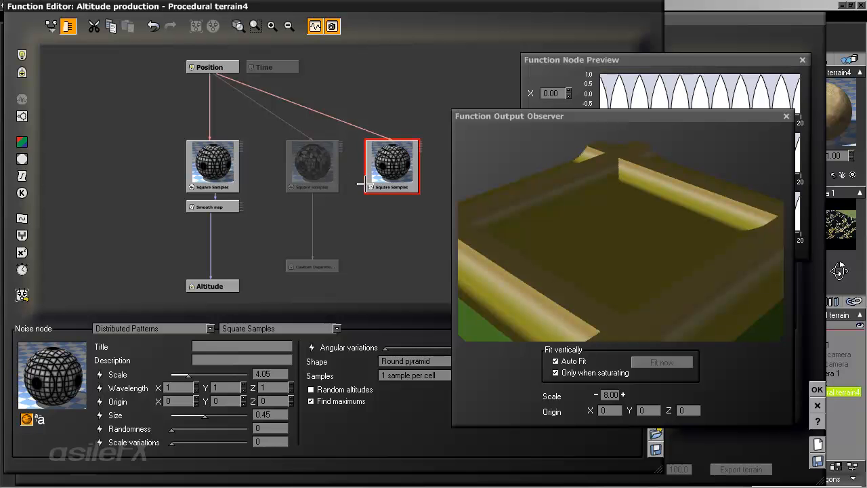
# - Rearrange the graph so the three Square Samples branches are spaced apart, with Smooth map and Custom Dependency kept beneath their source nodes
pyautogui.moveTo(249, 221); pyautogui.dragTo(155, 159)
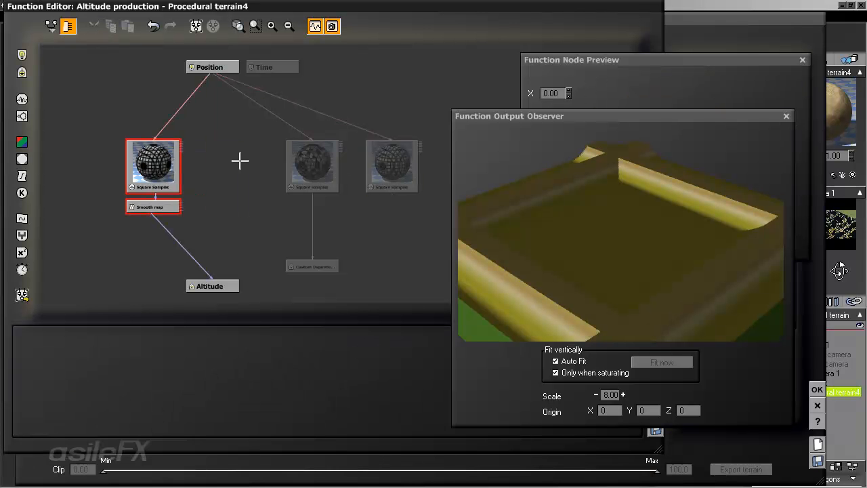
pyautogui.moveTo(330, 163); pyautogui.dragTo(268, 163)
pyautogui.moveTo(394, 162); pyautogui.dragTo(333, 144)
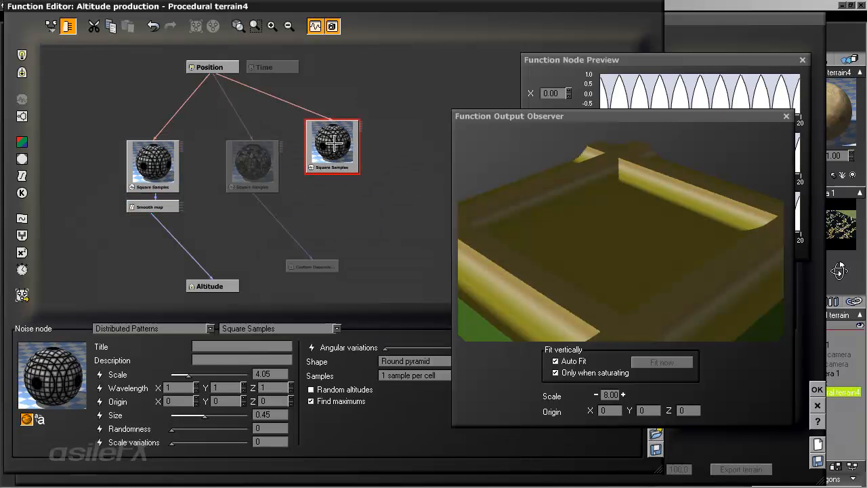
pyautogui.moveTo(324, 268); pyautogui.dragTo(266, 248)
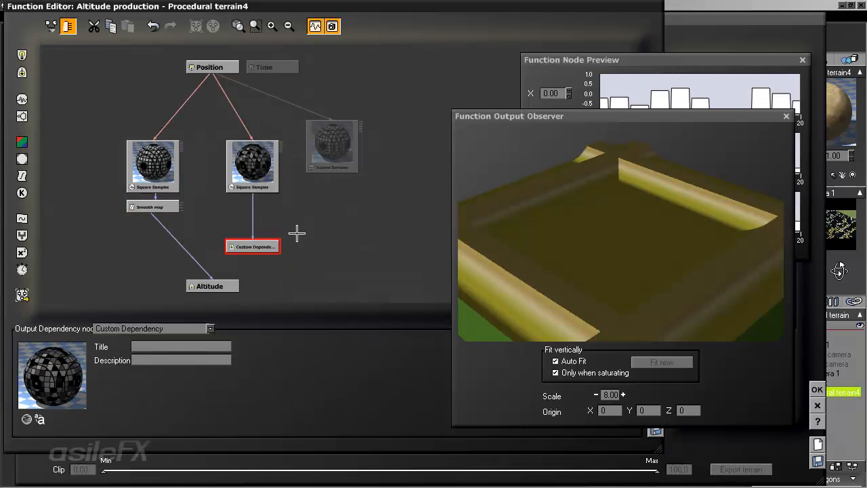
pyautogui.rightClick(324, 225)
pyautogui.moveTo(390, 239)
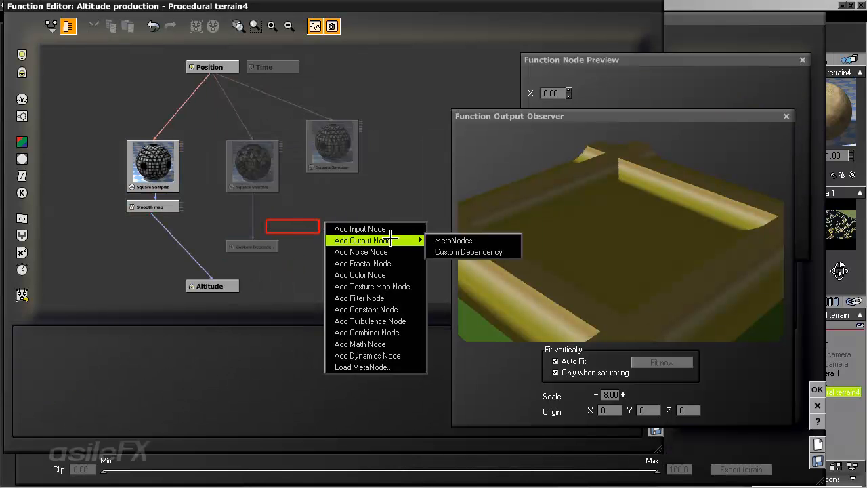
pyautogui.click(309, 190)
# - Title the Custom Dependency output Box Mat and move its Square Samples node up, level with the added one
pyautogui.click(261, 243)
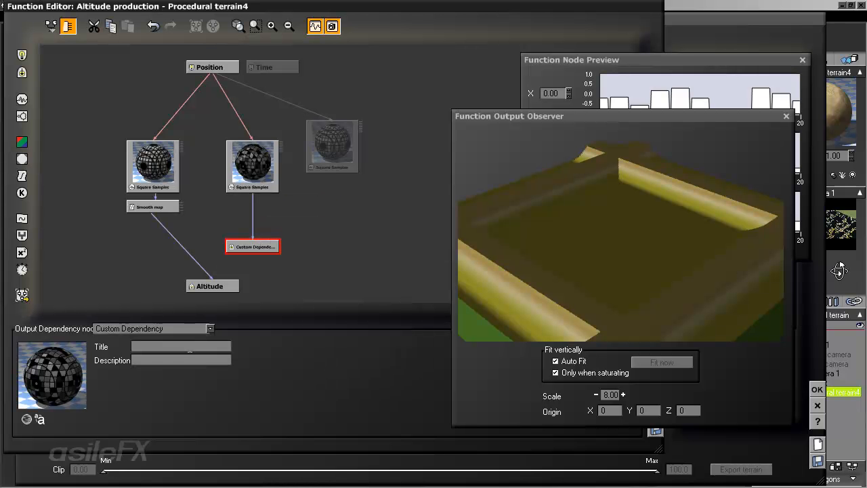
pyautogui.click(197, 346)
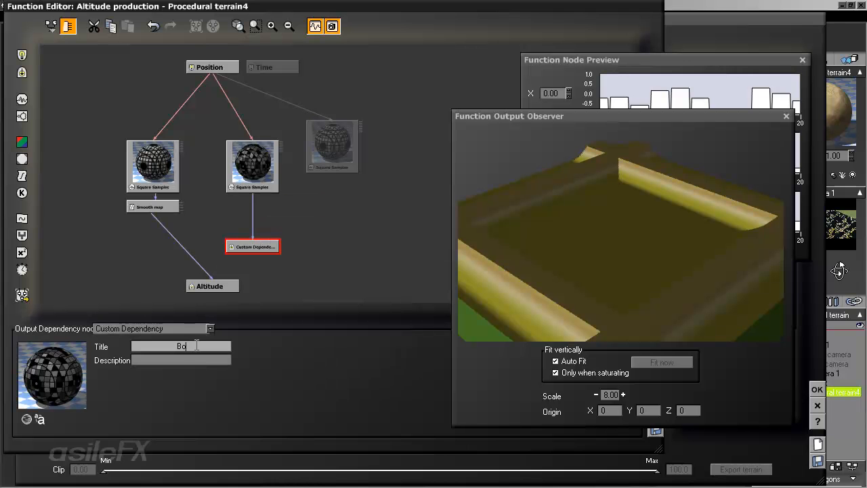
pyautogui.press('Return')
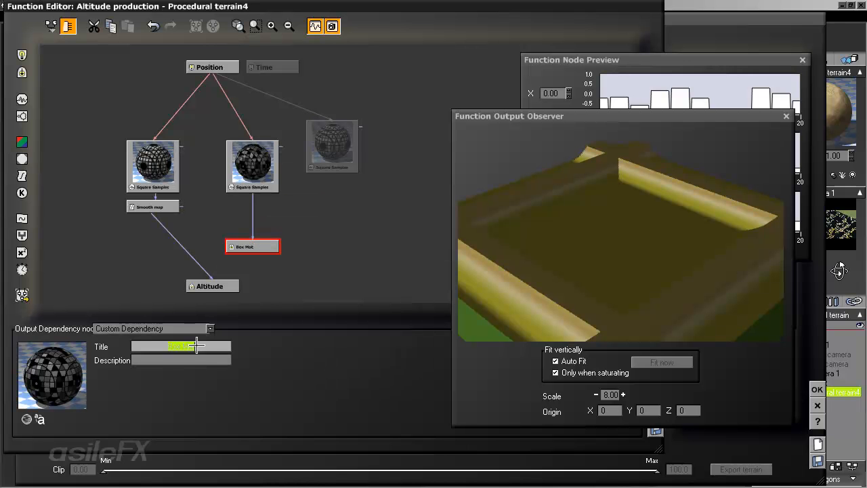
pyautogui.click(327, 236)
pyautogui.click(255, 174)
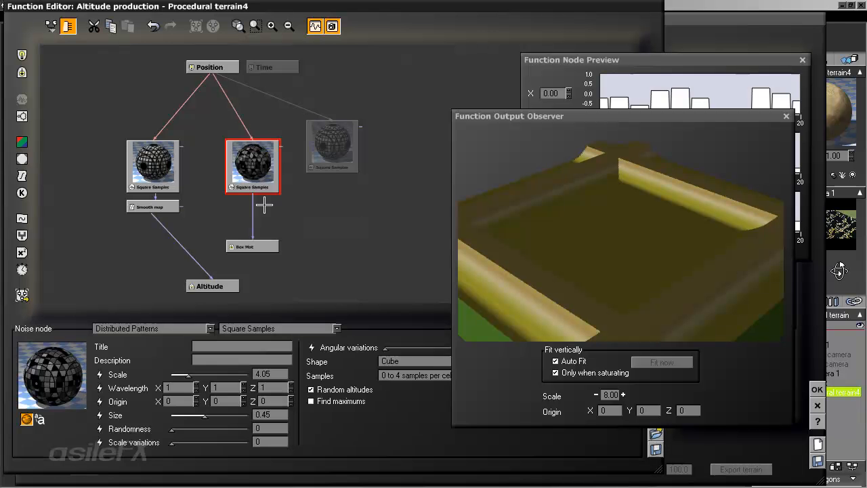
pyautogui.moveTo(258, 182); pyautogui.dragTo(260, 167)
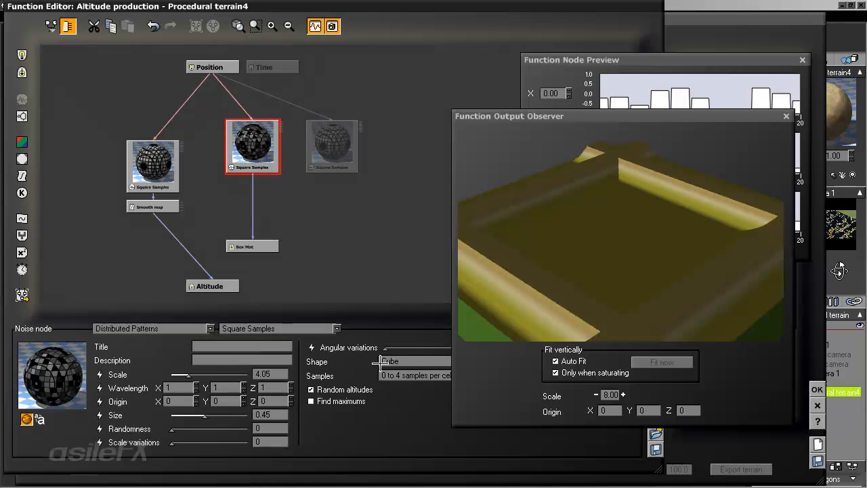
# - Enable Random altitudes on the added Round pyramid node and connect it to Altitude in place of Smooth map
pyautogui.click(327, 128)
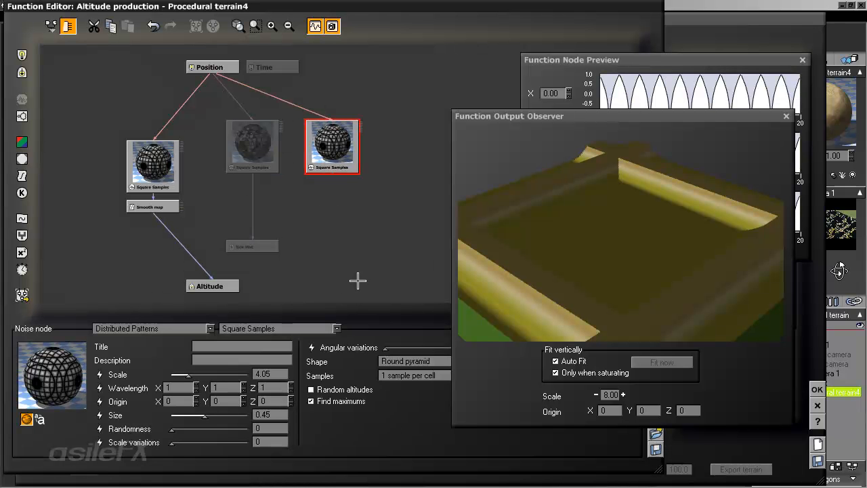
pyautogui.click(340, 389)
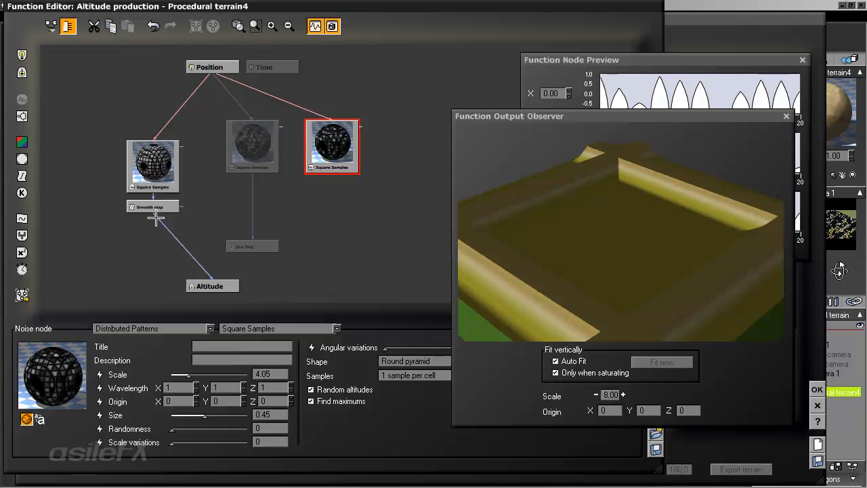
pyautogui.moveTo(153, 215); pyautogui.dragTo(332, 166)
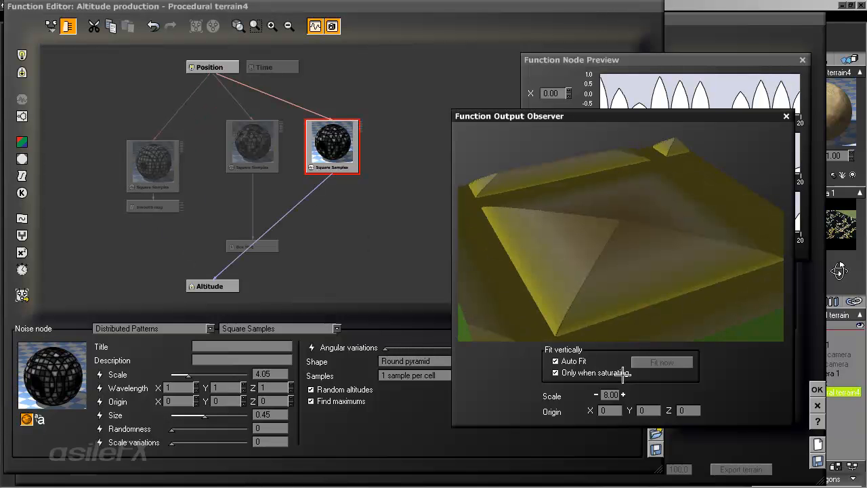
# - Preview the pyramid terrain at scale 2.00 and turn off Find maximums on the added Square Samples node
pyautogui.click(594, 395)
pyautogui.click(594, 395)
pyautogui.moveTo(666, 254); pyautogui.dragTo(669, 285)
pyautogui.moveTo(570, 298); pyautogui.dragTo(626, 266)
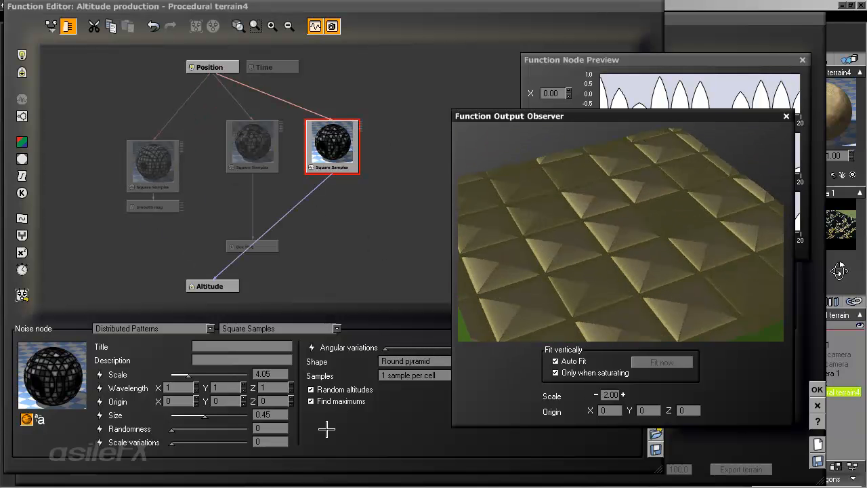
pyautogui.click(338, 402)
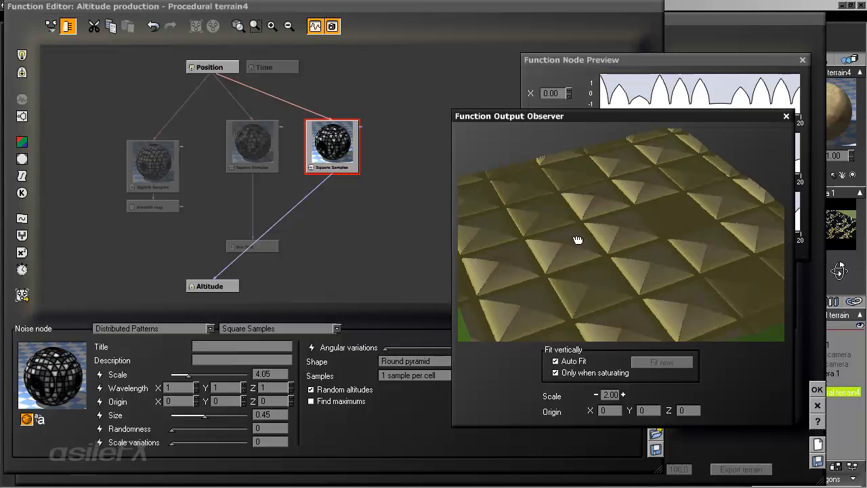
pyautogui.moveTo(575, 242); pyautogui.dragTo(590, 234)
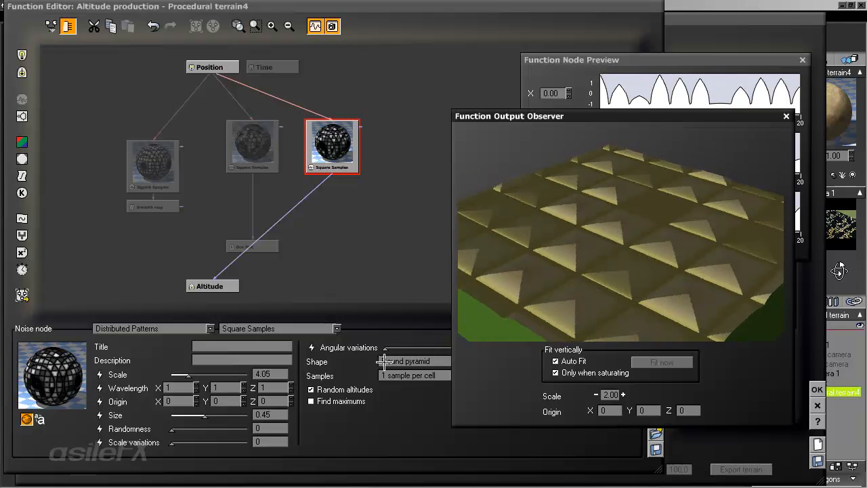
# - Set the added Square Samples node to 1 to 4 samples per cell and change its shape to Cube
pyautogui.moveTo(407, 406); pyautogui.dragTo(371, 406)
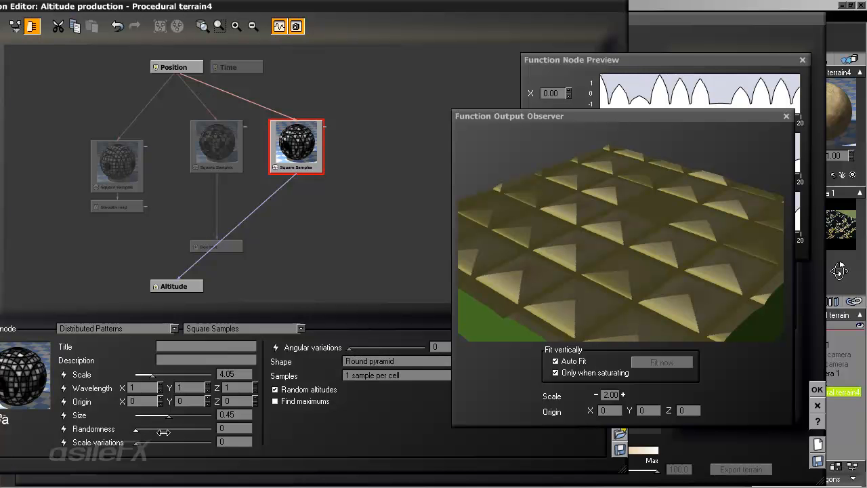
pyautogui.click(388, 367)
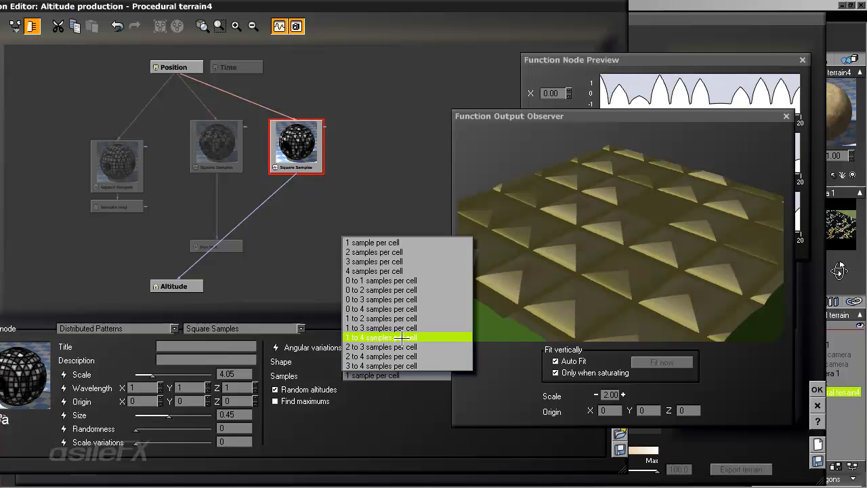
pyautogui.click(402, 337)
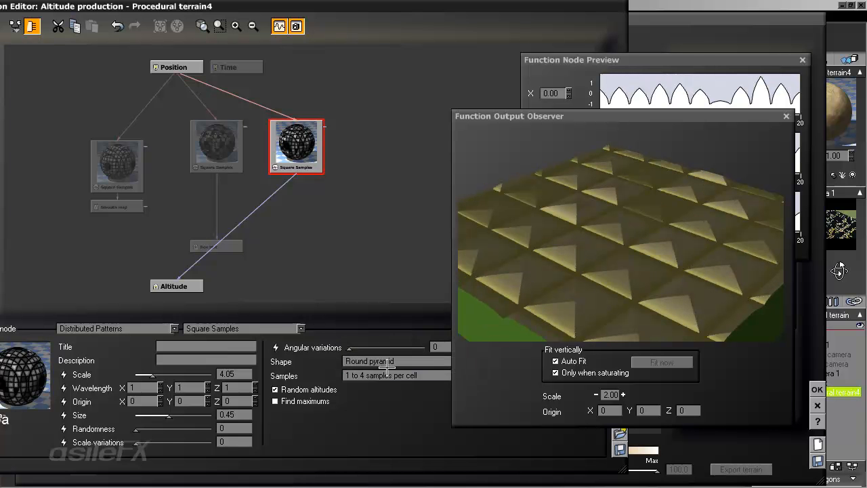
pyautogui.click(378, 360)
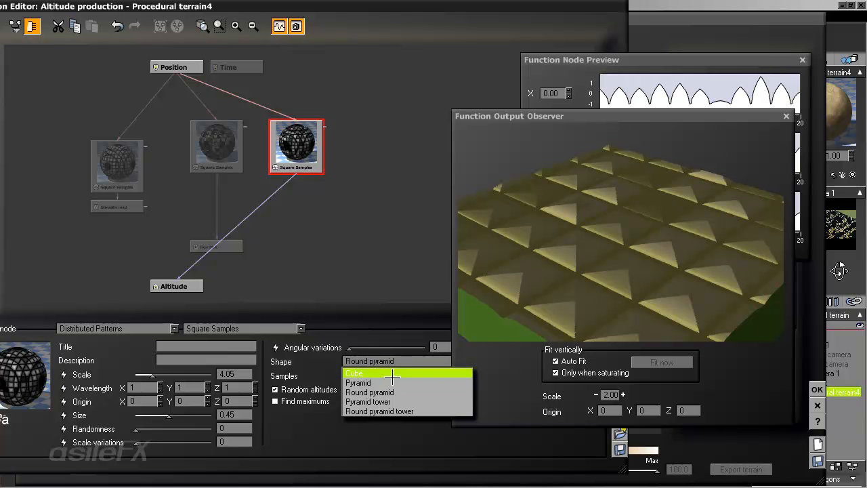
pyautogui.click(393, 376)
pyautogui.moveTo(626, 244); pyautogui.dragTo(614, 258)
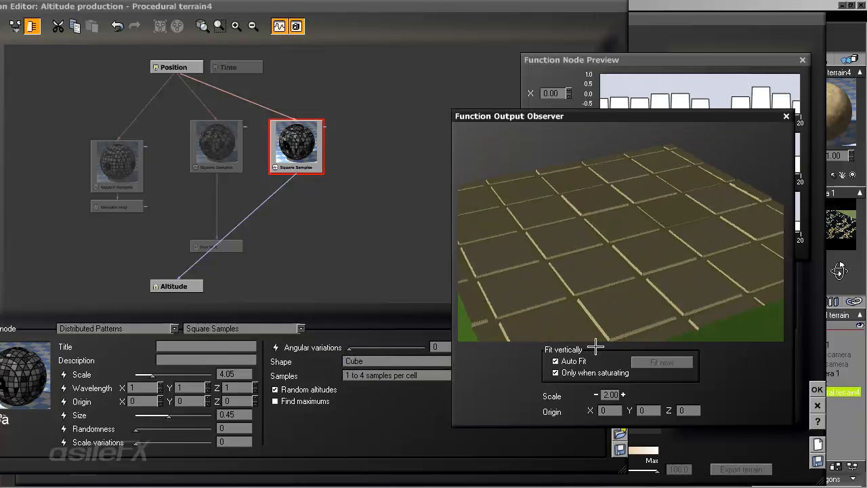
# - Turn off Only when saturating for the preview fit and examine the cube terrain's heights at scale 1.00 from several angles
pyautogui.click(580, 372)
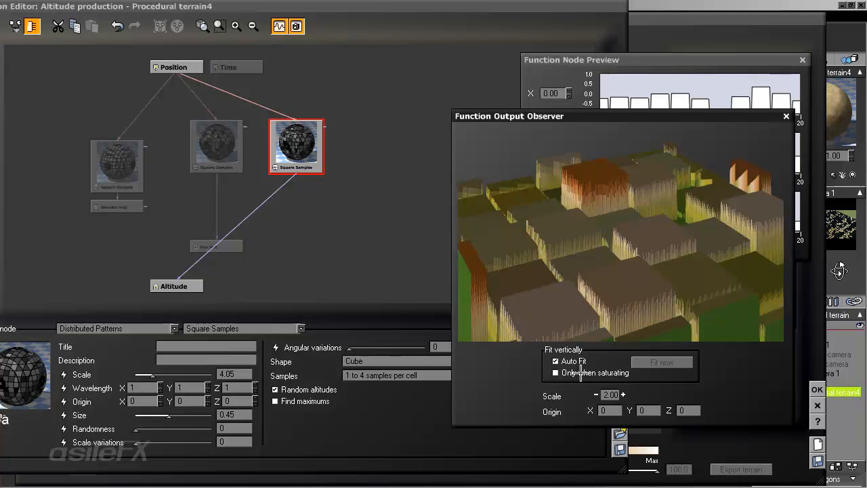
pyautogui.moveTo(646, 325); pyautogui.dragTo(499, 228)
pyautogui.moveTo(621, 209); pyautogui.dragTo(580, 244)
pyautogui.click(596, 394)
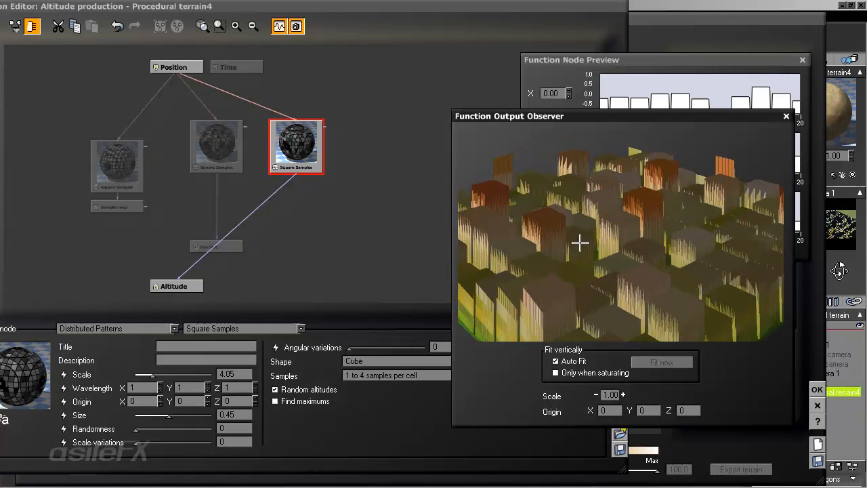
pyautogui.moveTo(579, 243); pyautogui.dragTo(657, 286)
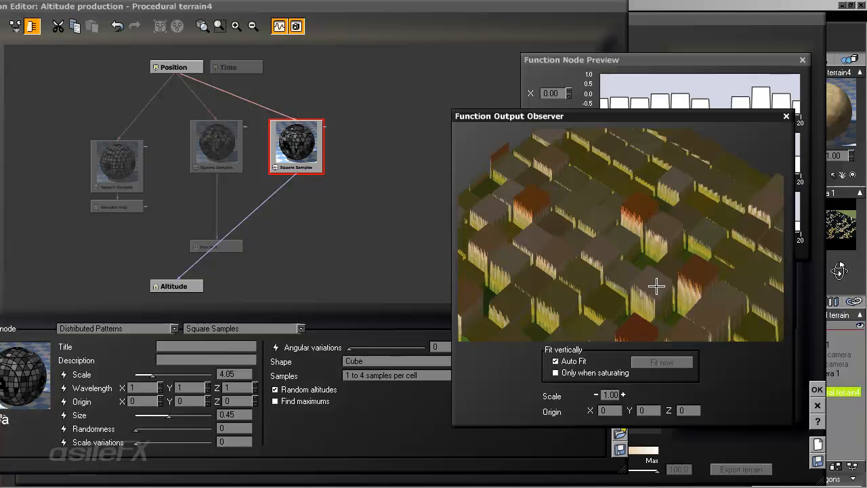
pyautogui.moveTo(652, 286); pyautogui.dragTo(629, 281)
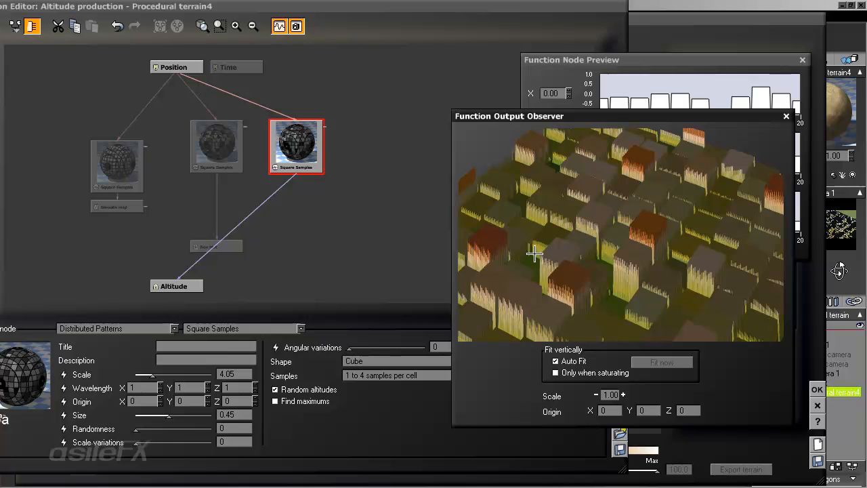
pyautogui.moveTo(535, 254); pyautogui.dragTo(555, 250)
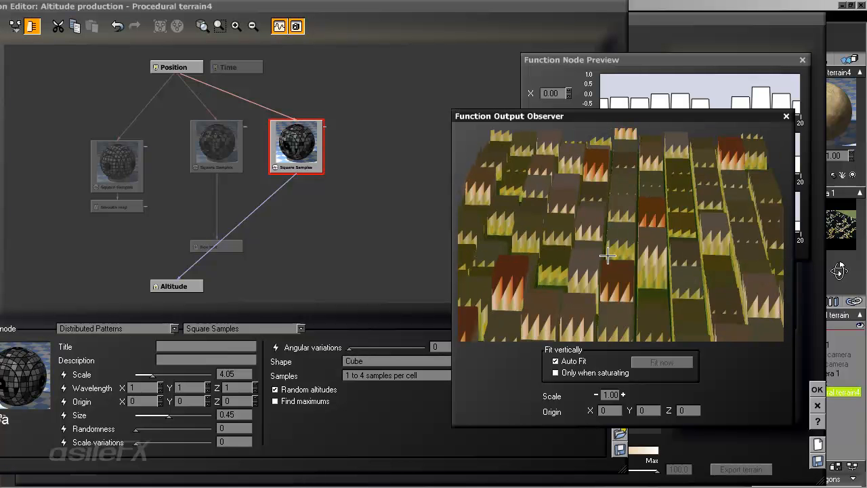
pyautogui.moveTo(607, 255); pyautogui.dragTo(589, 275)
pyautogui.moveTo(567, 247); pyautogui.dragTo(645, 288)
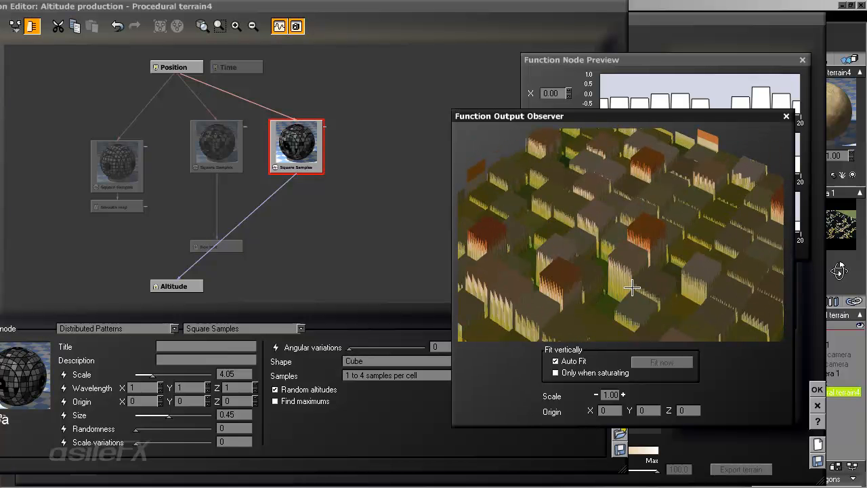
# - With the Function Output Observer closed, reconnect Smooth map to Altitude and delete the added Cube-shaped Square Samples node
pyautogui.click(783, 116)
pyautogui.moveTo(301, 174); pyautogui.dragTo(104, 198)
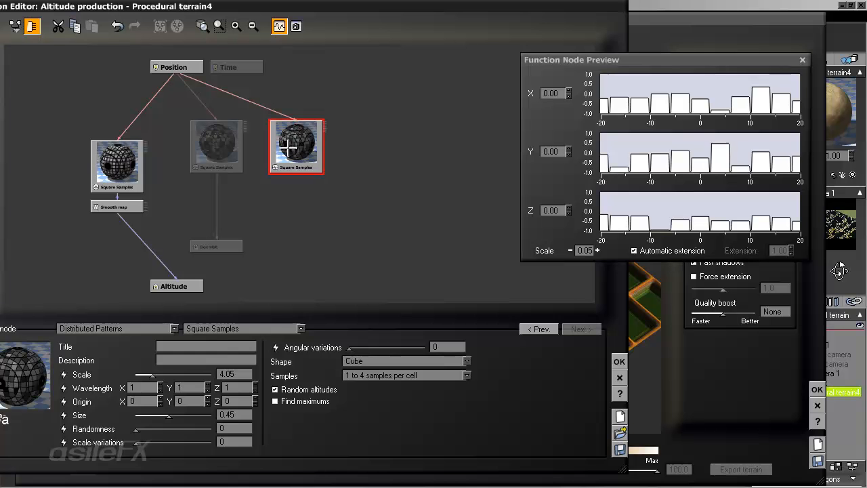
pyautogui.press('Delete')
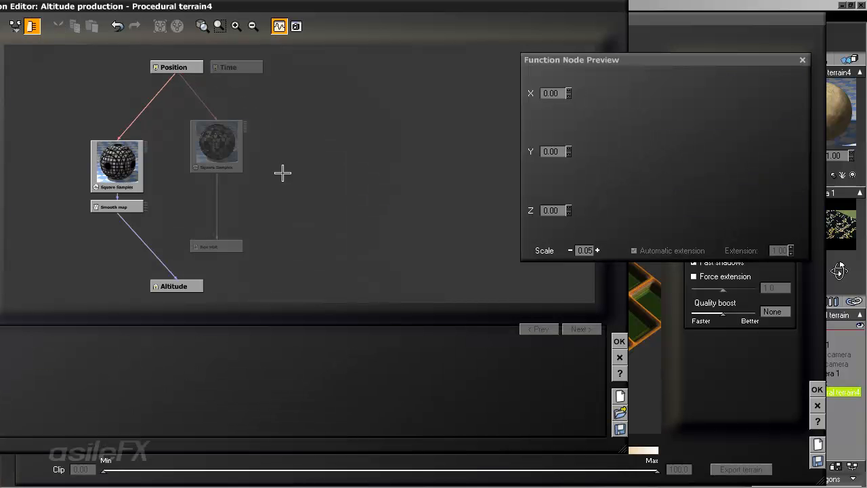
# - Move the Box Mat output and its Square Samples node farther from the altitude branch, aligned vertically with each other
pyautogui.moveTo(230, 248); pyautogui.dragTo(249, 248)
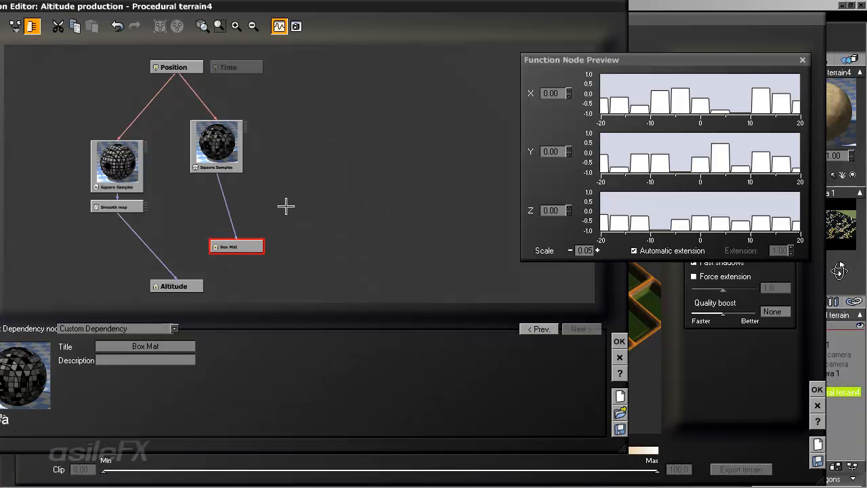
pyautogui.click(305, 157)
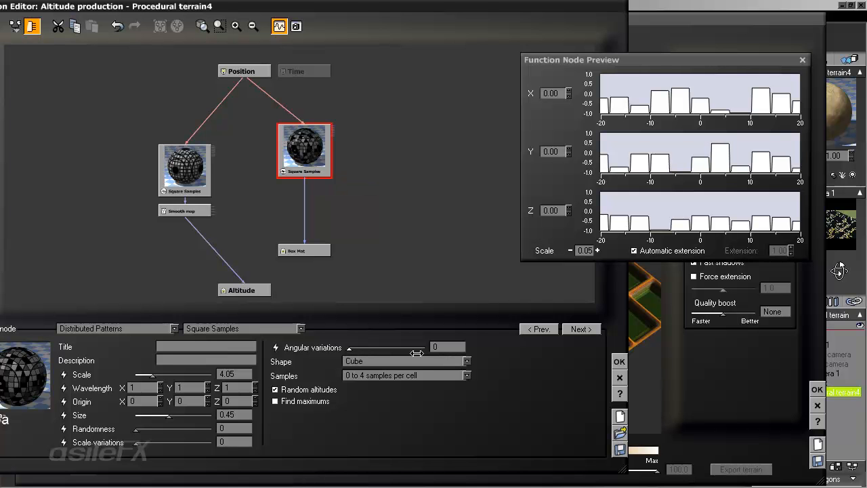
pyautogui.moveTo(398, 408); pyautogui.dragTo(435, 415)
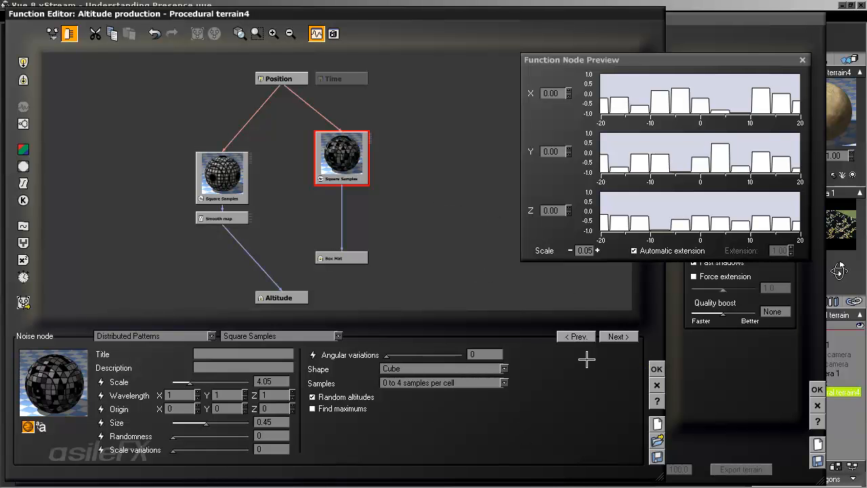
# - Accept the altitude function and terrain edits, and open the procedural terrain's Brown Sand material for editing
pyautogui.click(656, 368)
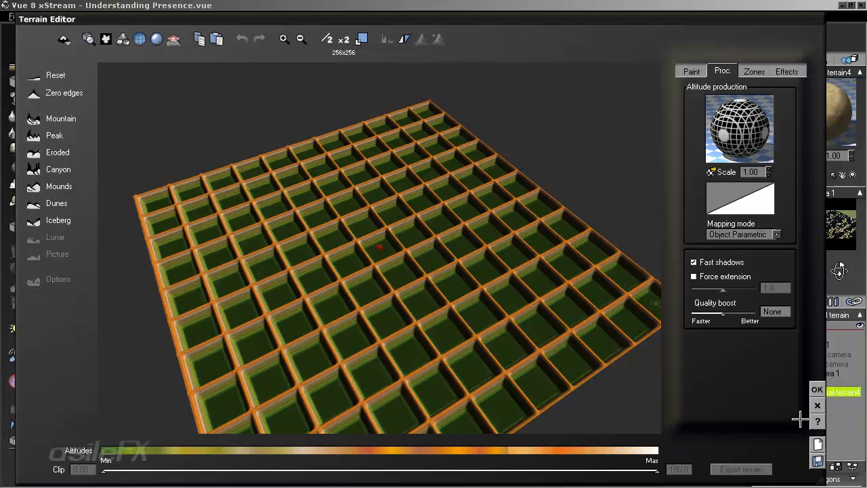
pyautogui.click(816, 390)
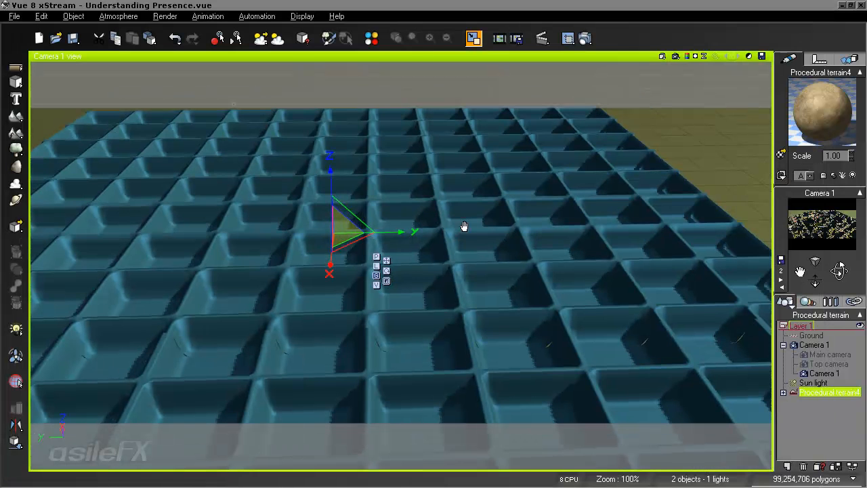
pyautogui.rightClick(803, 101)
pyautogui.click(768, 105)
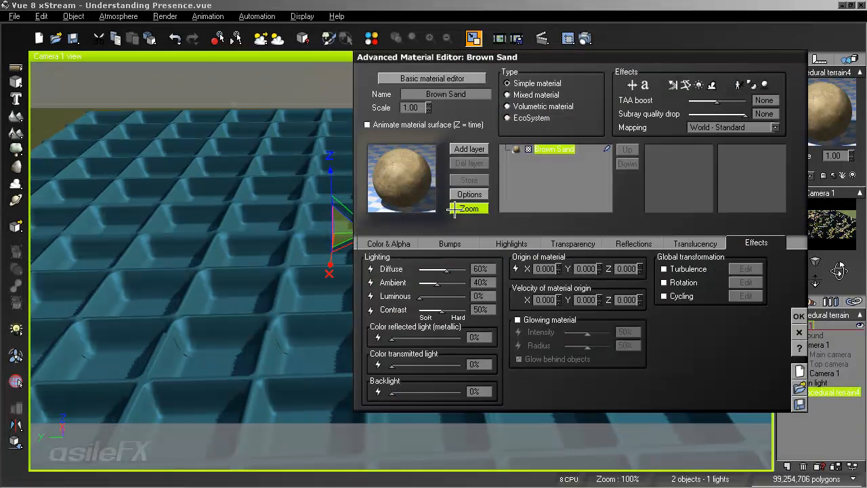
pyautogui.doubleClick(416, 178)
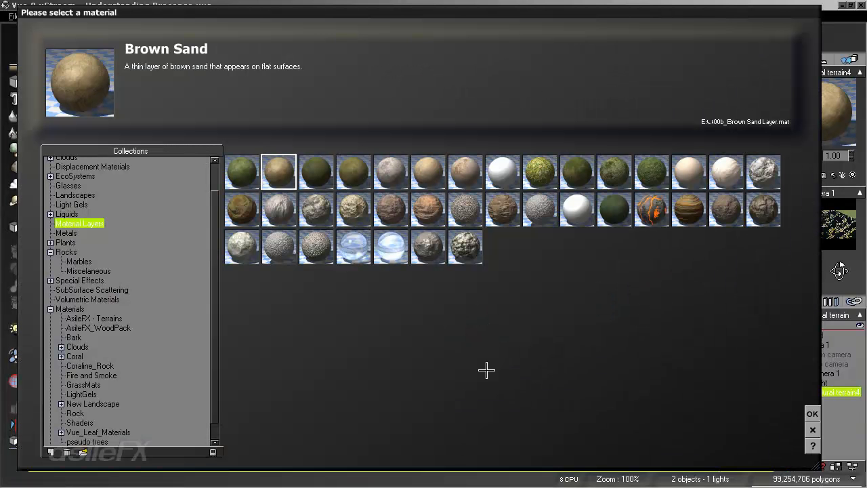
pyautogui.click(812, 430)
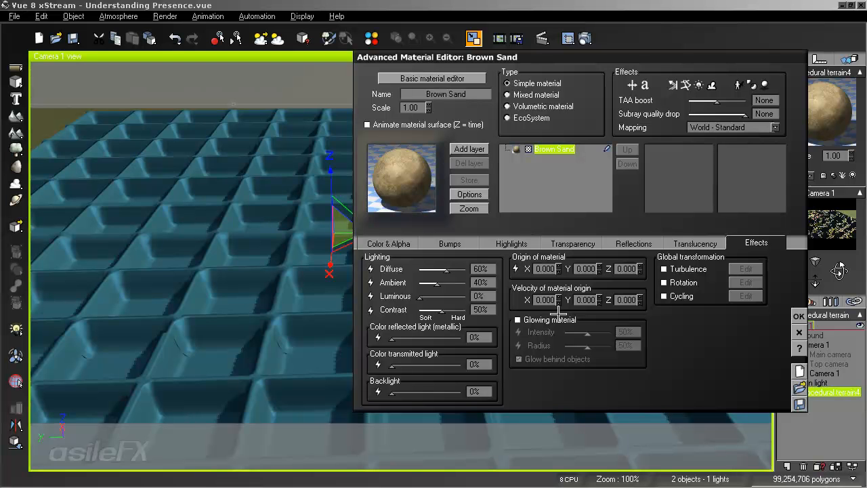
# - Frame the grid cells closely from a corner angle in the camera view and move the material editor clear of them
pyautogui.moveTo(842, 272); pyautogui.dragTo(860, 273)
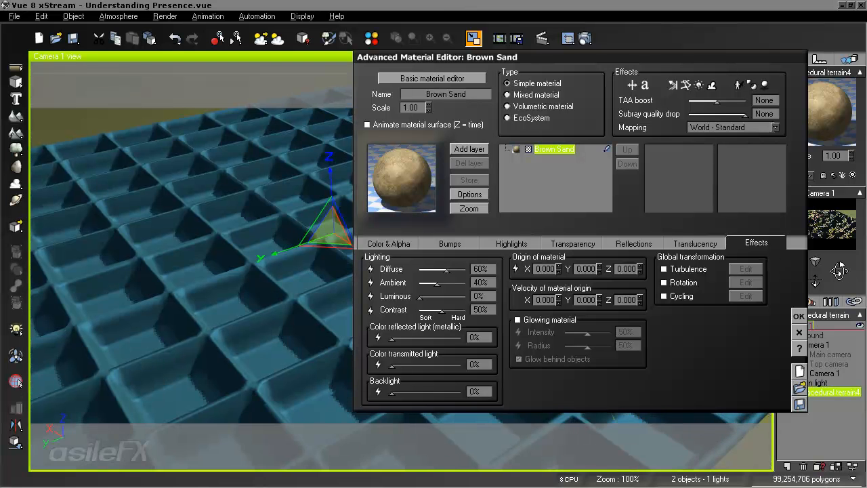
pyautogui.scroll(3, 205, 289)
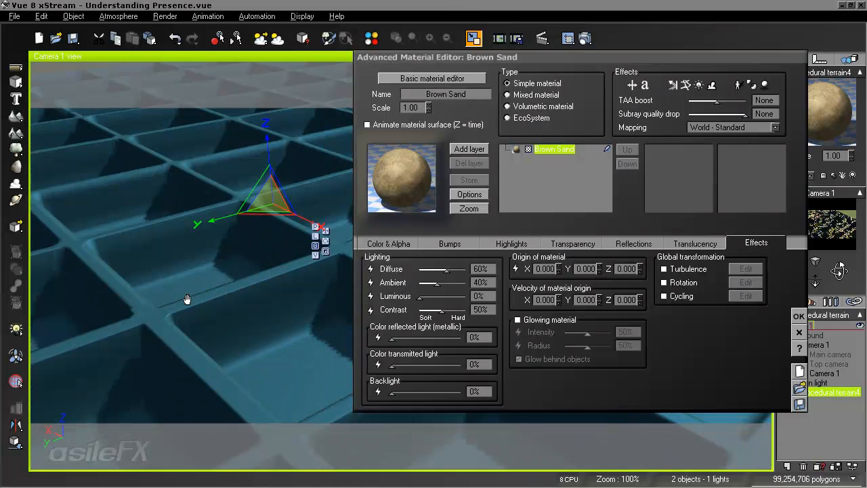
pyautogui.moveTo(187, 298); pyautogui.dragTo(203, 308, button='right')
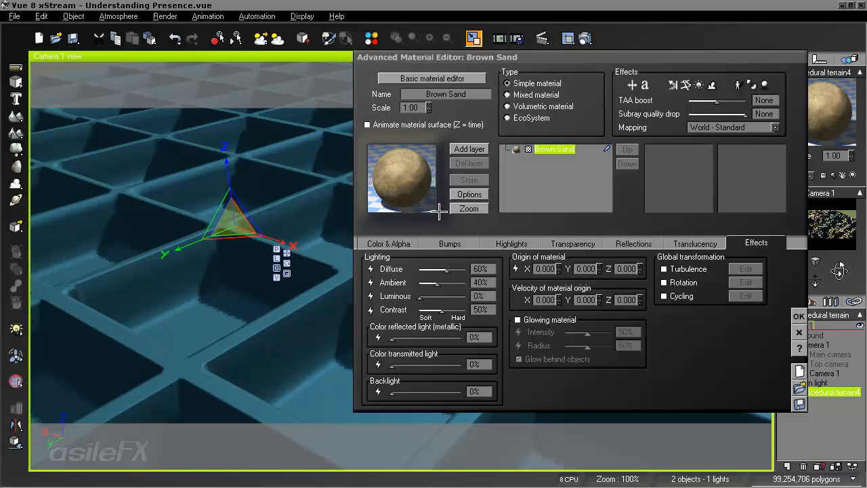
pyautogui.moveTo(479, 52); pyautogui.dragTo(556, 59)
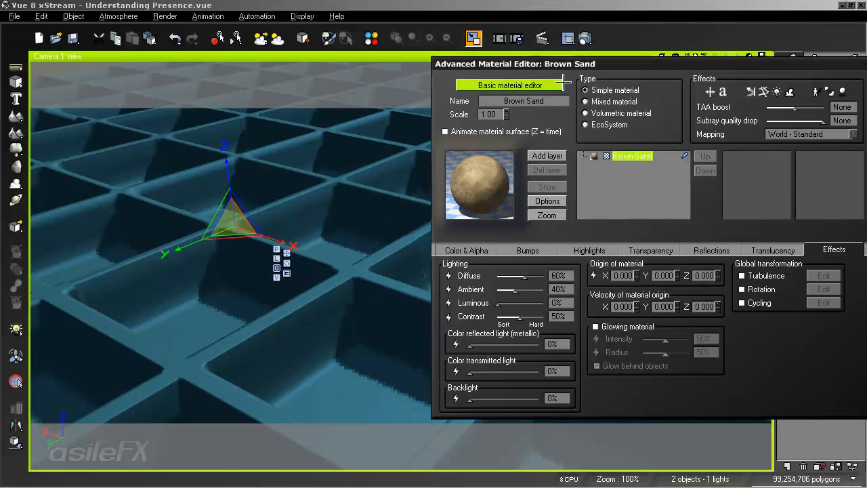
# - Soften the Brown Sand material's lighting contrast and render the camera view to judge the cell shadows
pyautogui.click(562, 317)
pyautogui.write('0')
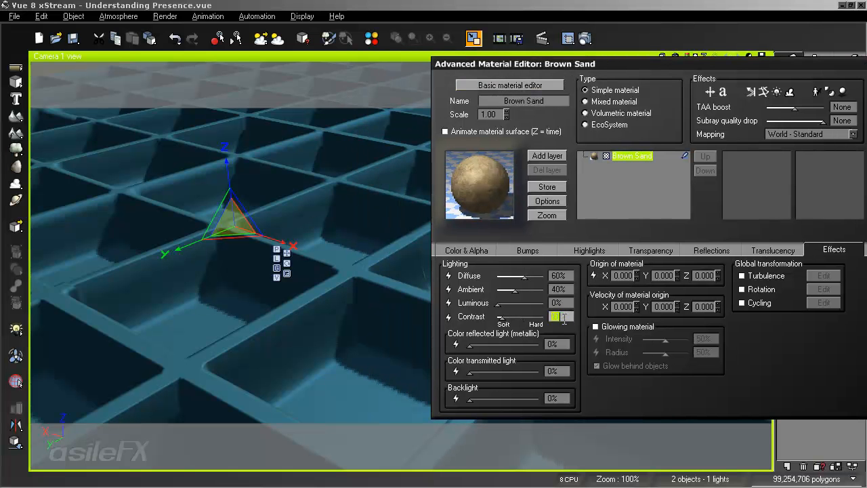
pyautogui.click(785, 323)
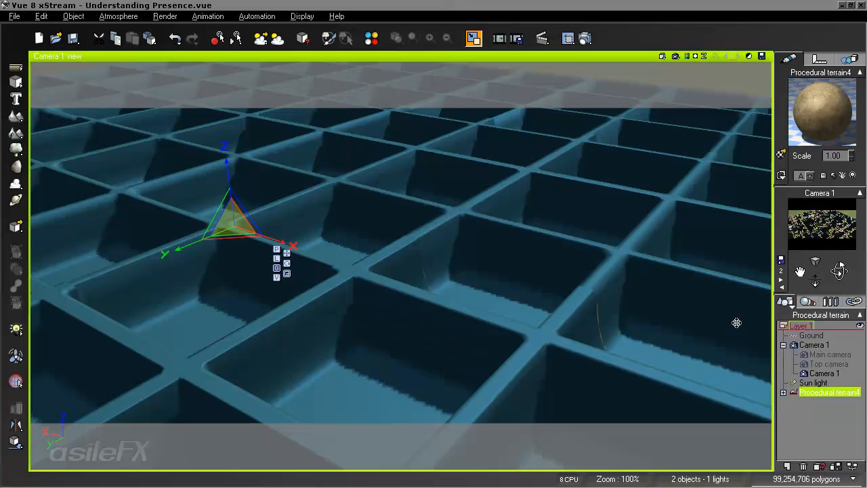
pyautogui.click(584, 38)
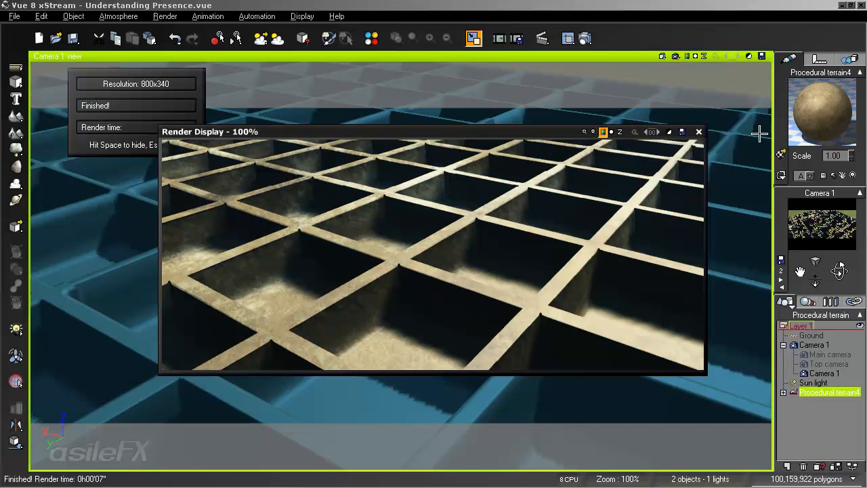
pyautogui.click(699, 131)
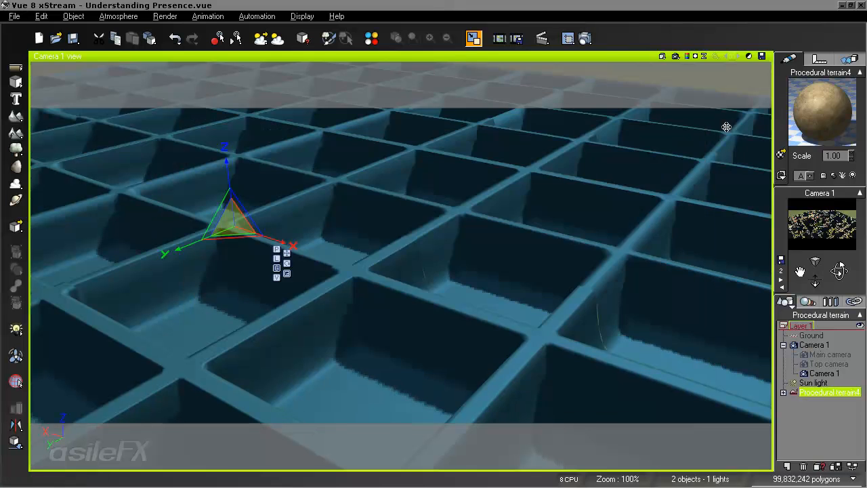
# - Set the Brown Sand material's lighting contrast to 50% and render the camera view for comparison
pyautogui.rightClick(816, 101)
pyautogui.click(761, 91)
pyautogui.click(470, 317)
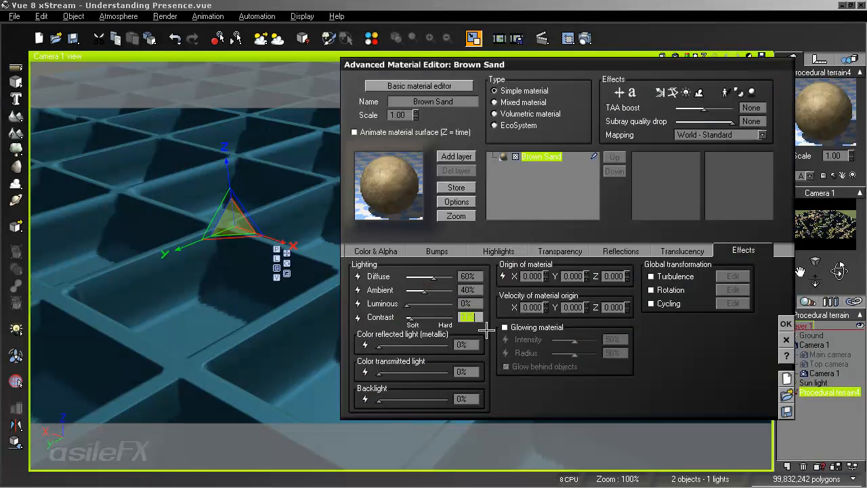
pyautogui.write('50')
pyautogui.press('Return')
pyautogui.click(785, 323)
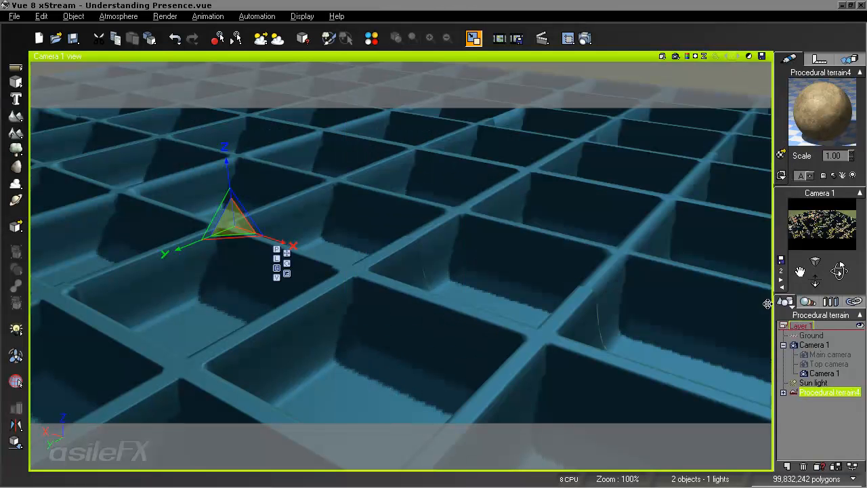
pyautogui.click(567, 39)
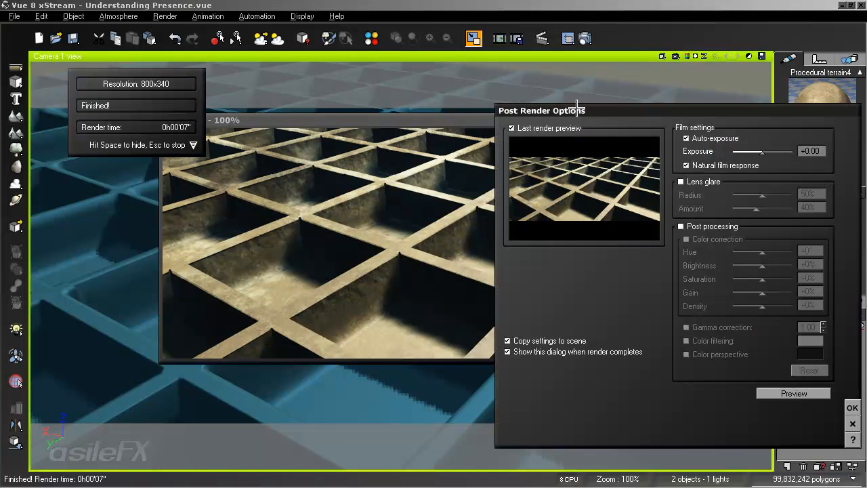
pyautogui.click(851, 407)
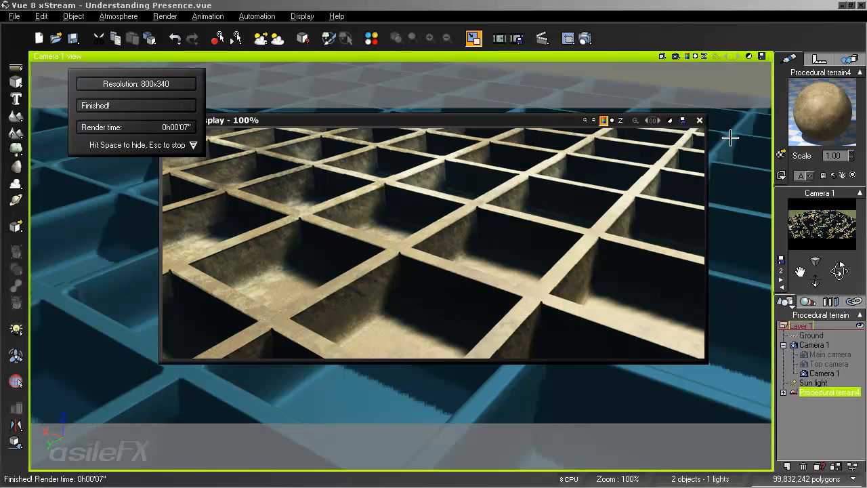
pyautogui.click(699, 119)
# - Convert the terrain's Brown Sand material to an EcoSystem and set its mapping to Object - Parametric
pyautogui.rightClick(791, 97)
pyautogui.click(791, 97)
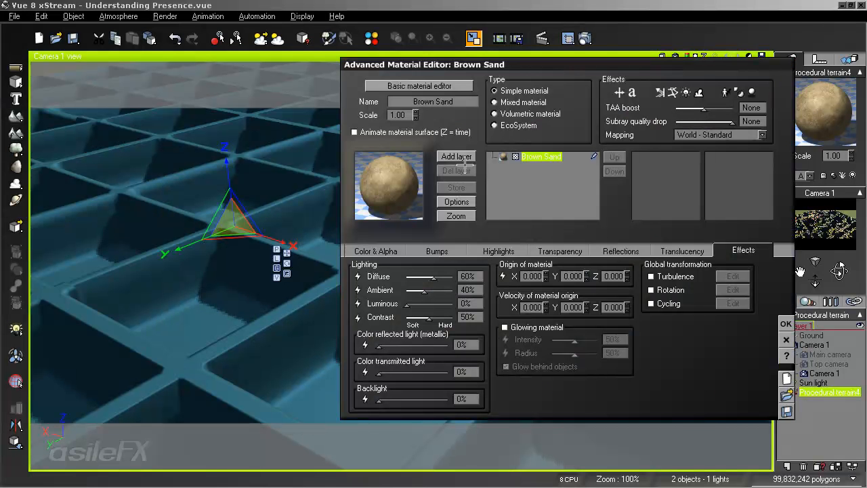
pyautogui.click(520, 126)
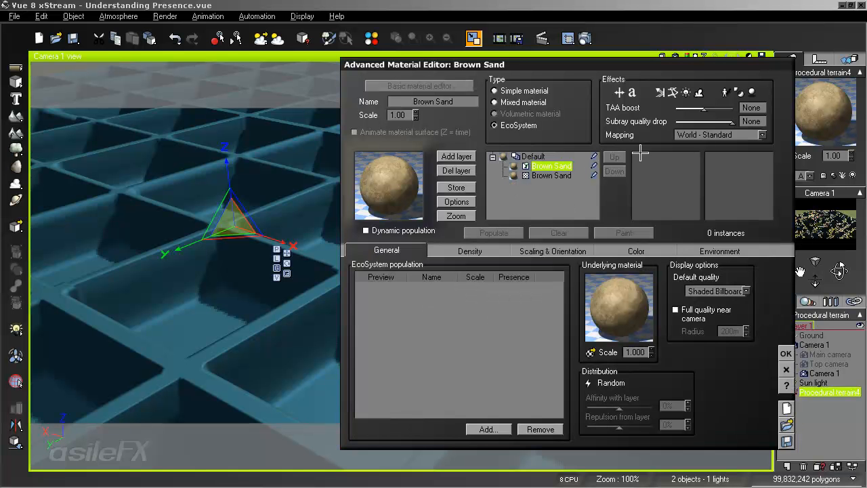
pyautogui.click(692, 135)
pyautogui.click(736, 212)
# - Check the procedural terrain's altitude mapping mode in the Terrain Editor against the material's mapping
pyautogui.rightClick(225, 277)
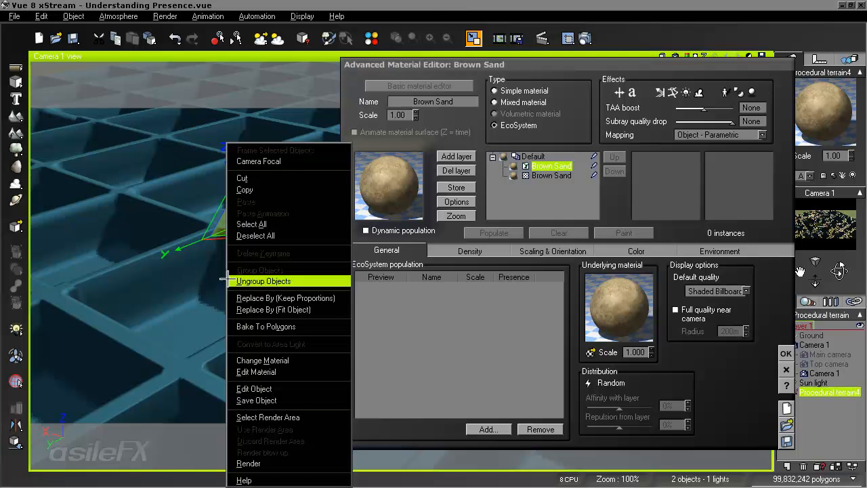
pyautogui.click(257, 387)
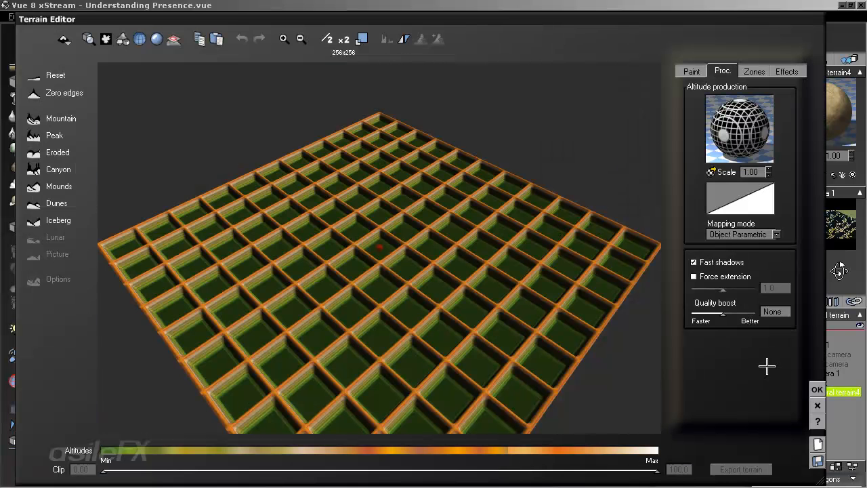
pyautogui.click(816, 390)
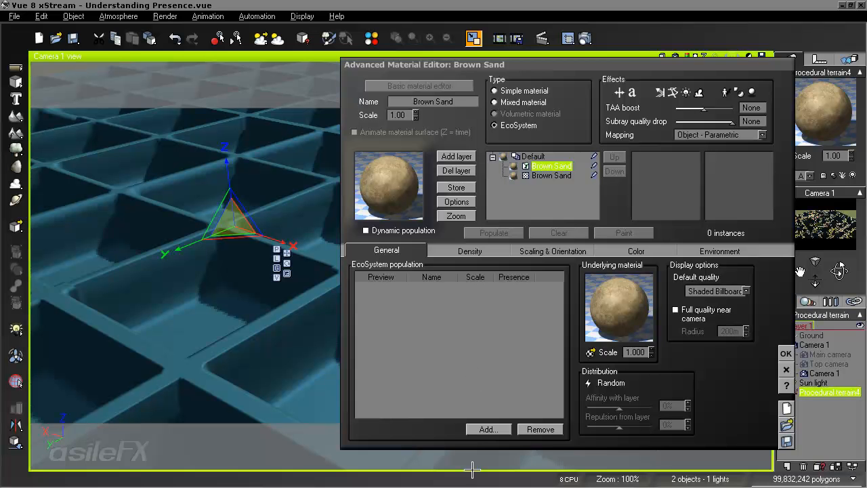
# - Add the Primrose and Bonny Clump plants from the Flowers collection to the EcoSystem population
pyautogui.click(486, 429)
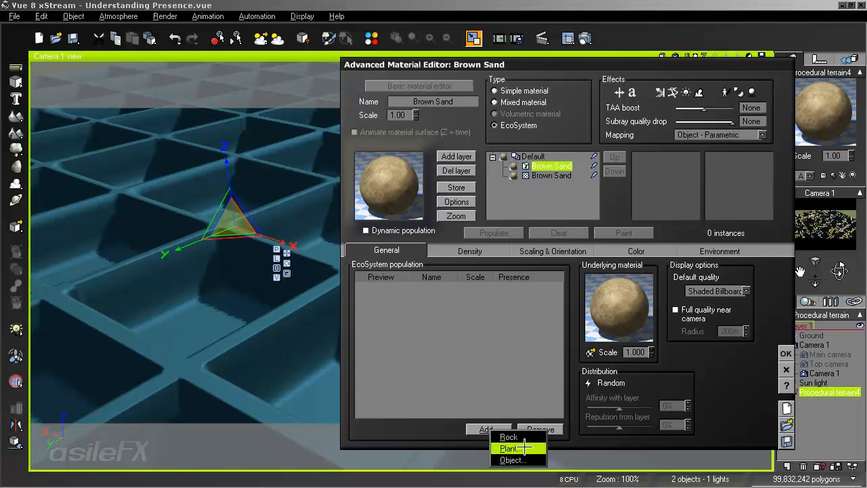
pyautogui.click(524, 447)
pyautogui.click(248, 170)
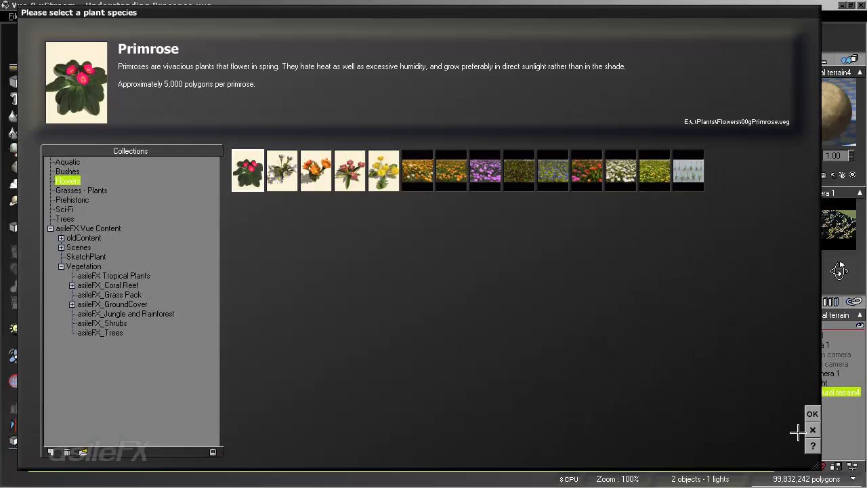
pyautogui.click(812, 413)
pyautogui.click(498, 429)
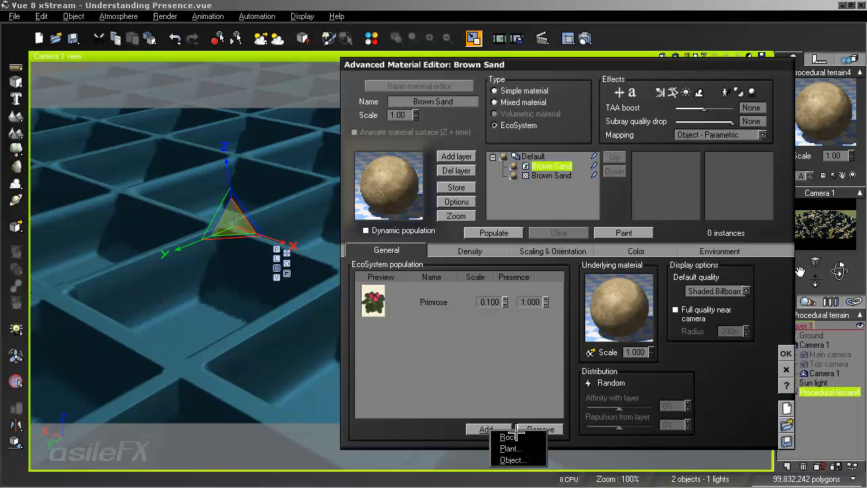
pyautogui.click(522, 446)
pyautogui.click(282, 172)
pyautogui.doubleClick(281, 172)
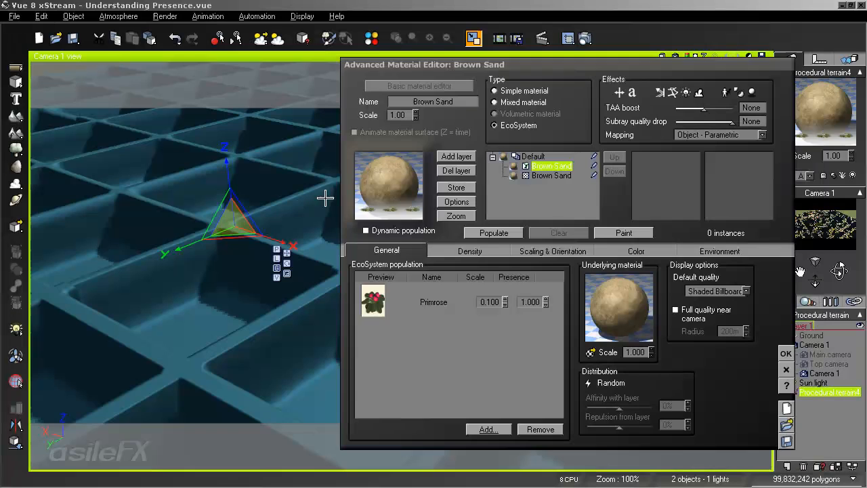
# - Add the Colorful Bonnies and Red Flowers plants to the EcoSystem population
pyautogui.click(484, 430)
pyautogui.click(512, 448)
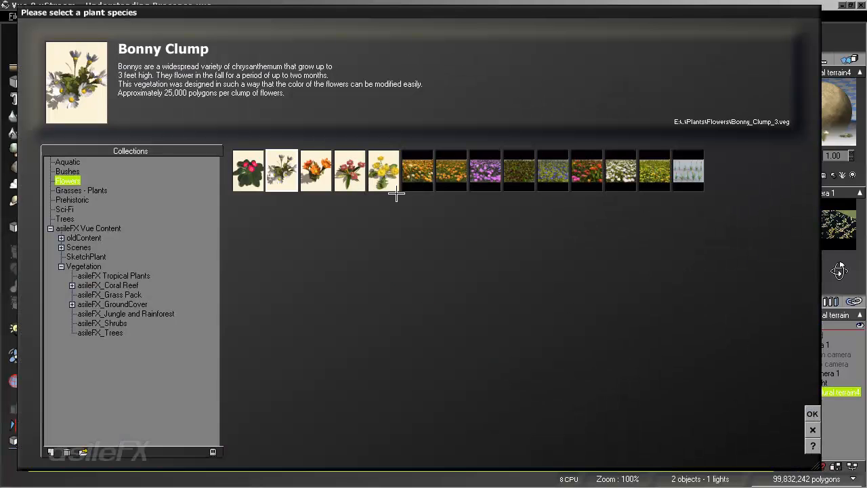
pyautogui.doubleClick(316, 170)
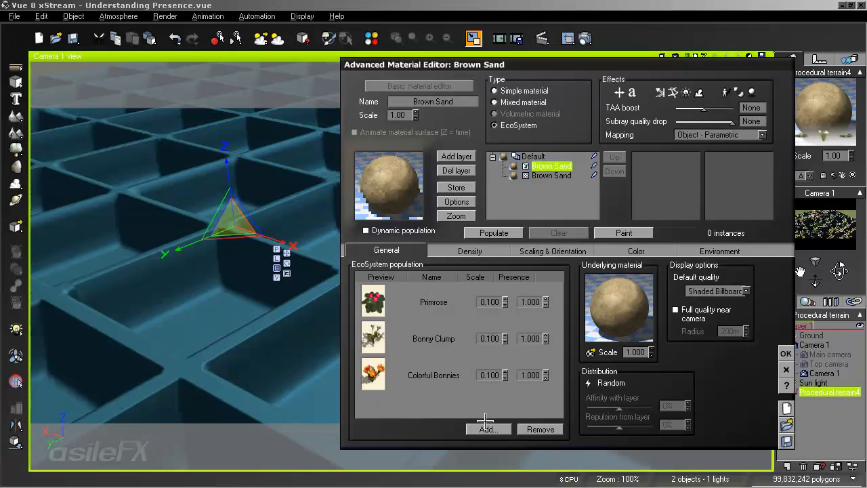
pyautogui.click(488, 429)
pyautogui.click(509, 447)
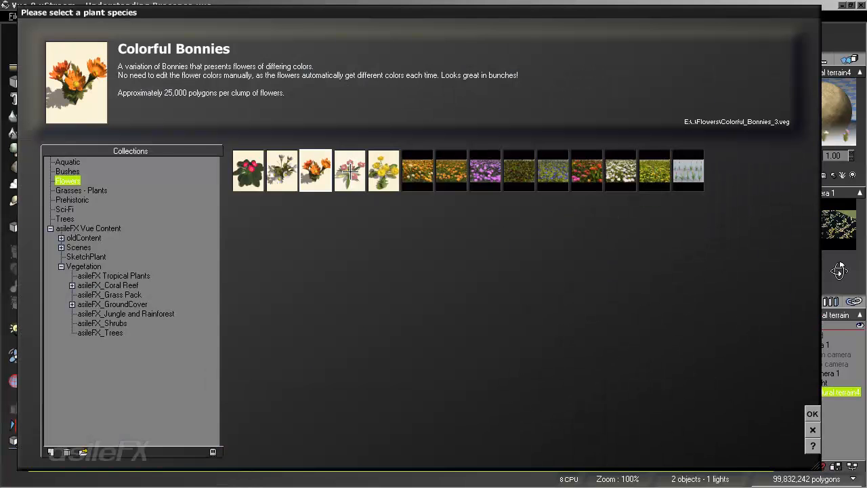
pyautogui.doubleClick(348, 171)
# - Add Sow Thistle and the multicolored orange flower patch to the EcoSystem population
pyautogui.click(486, 429)
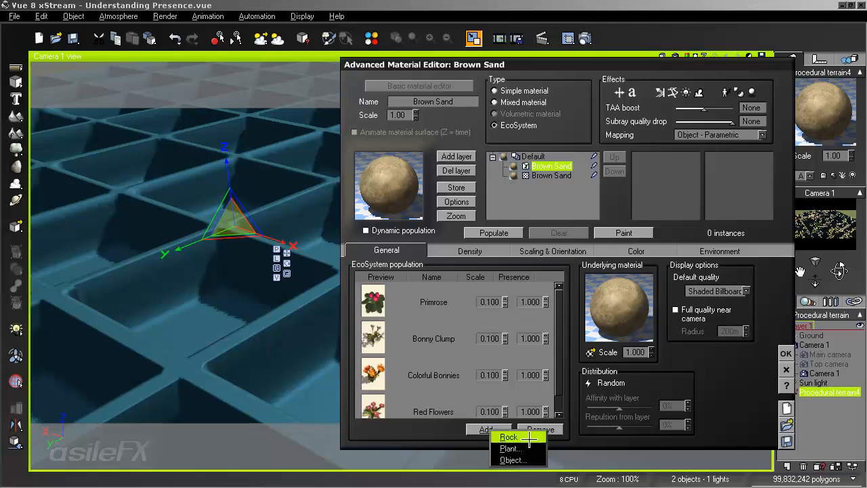
pyautogui.click(530, 446)
pyautogui.doubleClick(381, 169)
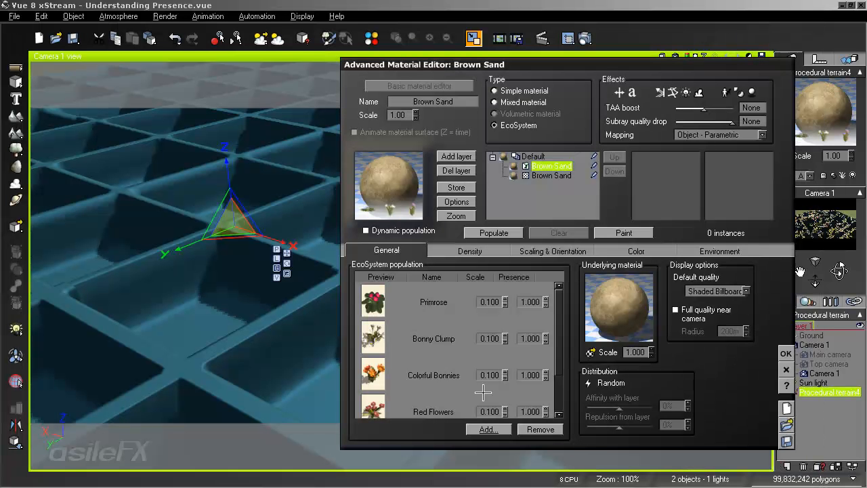
pyautogui.click(493, 430)
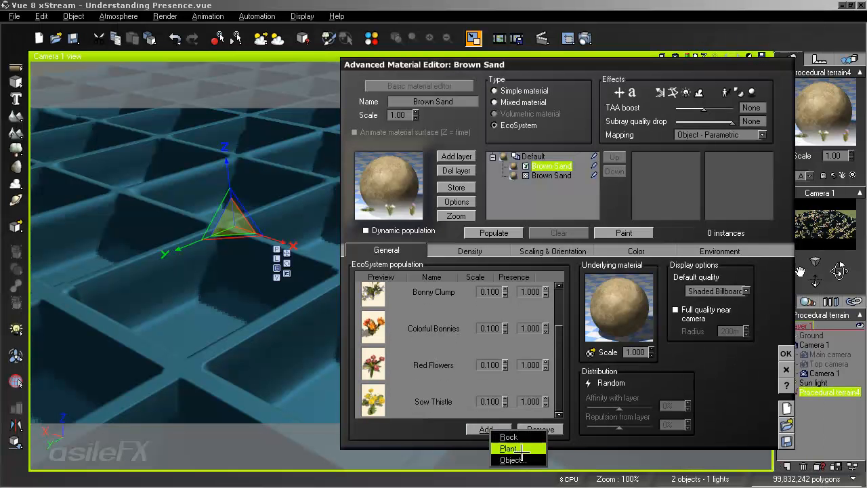
pyautogui.click(522, 445)
pyautogui.doubleClick(425, 173)
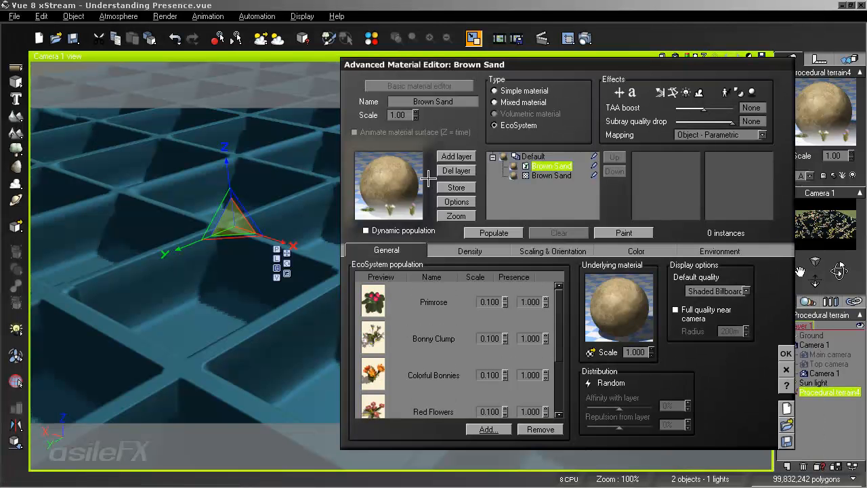
# - Add the Yellow Flower plant from the Flowers collection to the EcoSystem population
pyautogui.moveTo(560, 316); pyautogui.dragTo(560, 366)
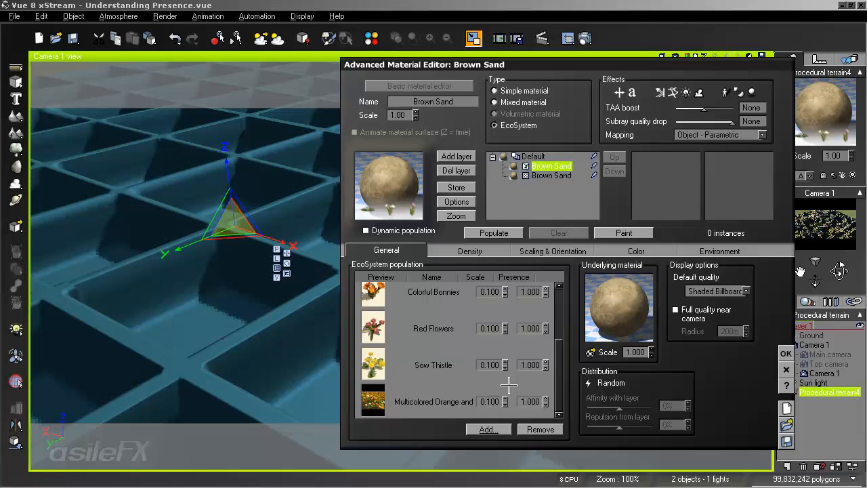
pyautogui.click(487, 429)
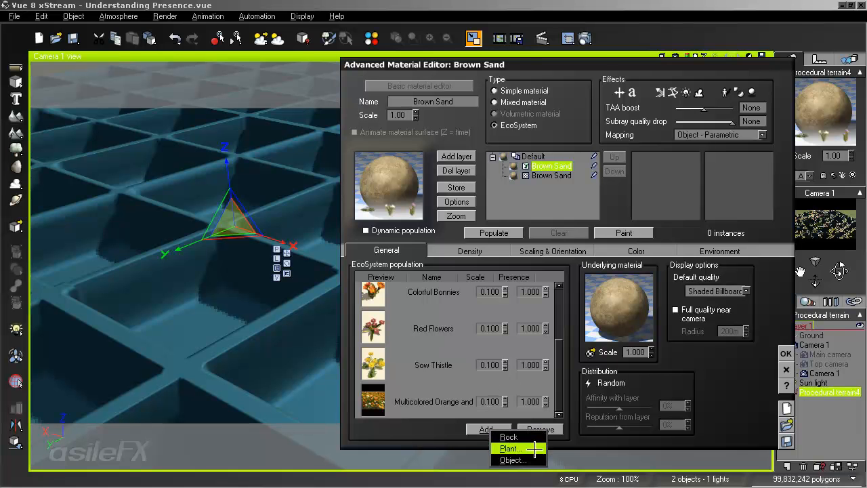
pyautogui.click(534, 448)
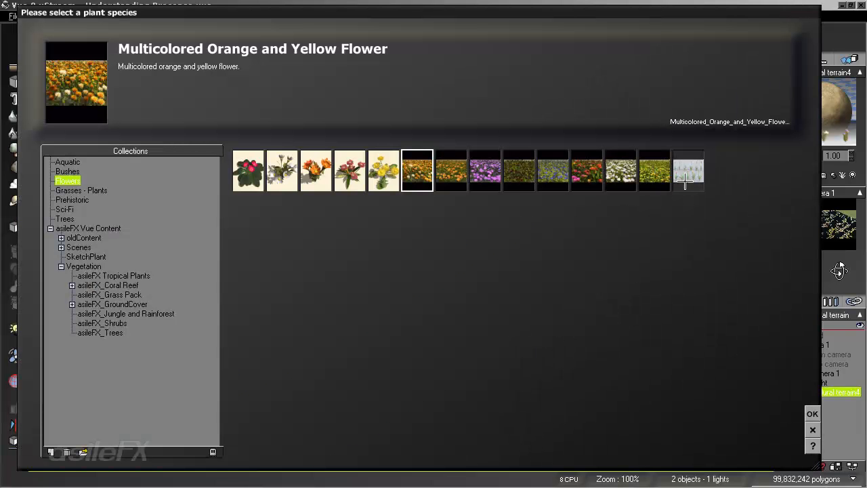
pyautogui.click(621, 174)
pyautogui.click(654, 177)
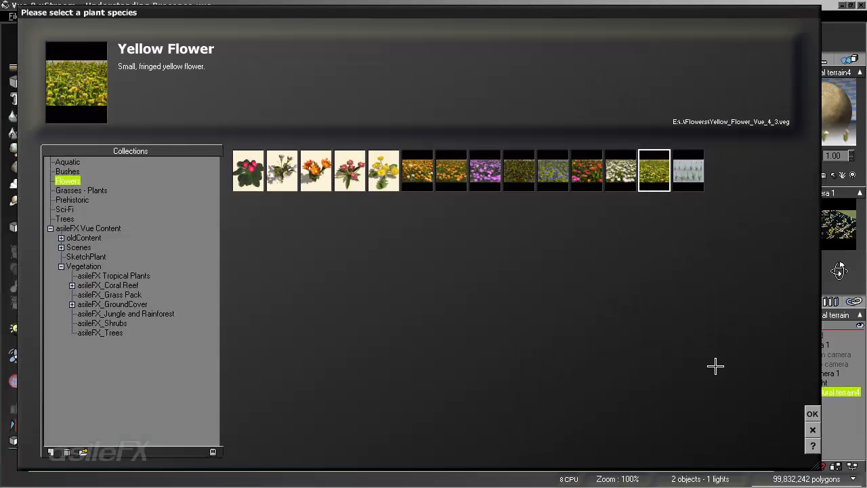
pyautogui.click(811, 430)
pyautogui.click(559, 369)
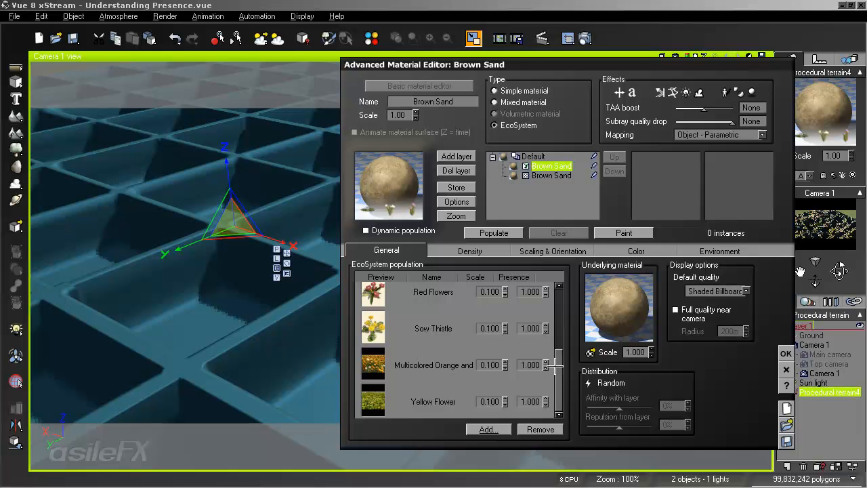
pyautogui.moveTo(559, 379); pyautogui.dragTo(530, 293)
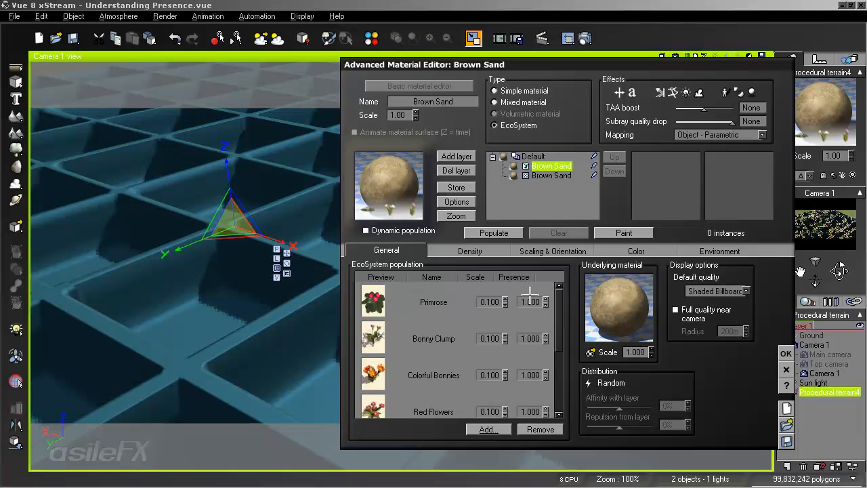
pyautogui.moveTo(553, 330)
pyautogui.mouseDown()
pyautogui.moveTo(556, 380)
pyautogui.moveTo(555, 318)
pyautogui.moveTo(555, 327)
pyautogui.mouseUp()
# - Set the EcoSystem's overall scaling to 2
pyautogui.click(489, 302)
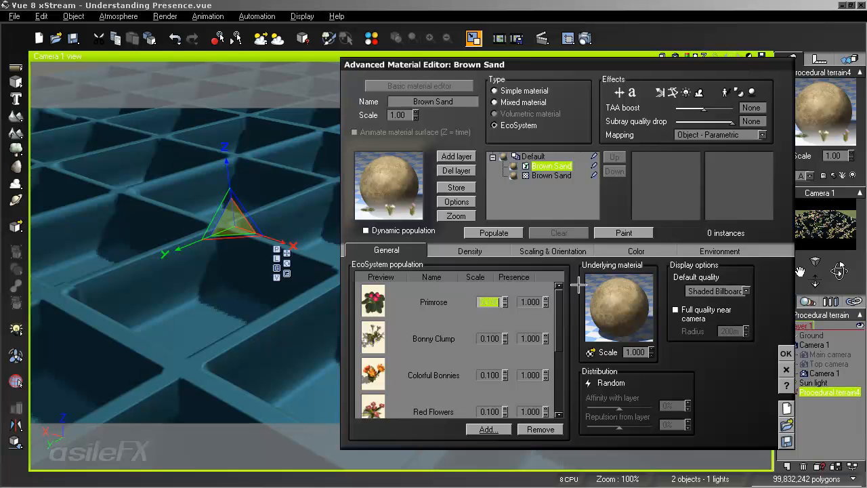
pyautogui.click(535, 252)
pyautogui.click(474, 277)
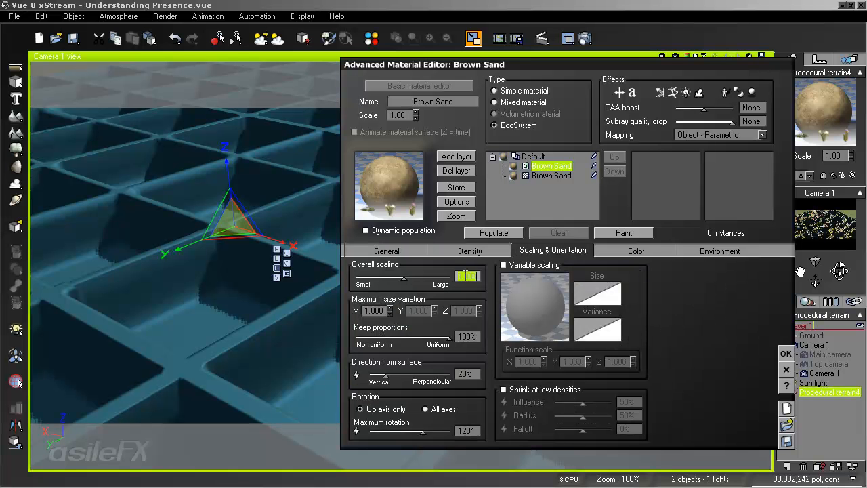
pyautogui.write('2')
# - Set the population scale of Primrose, Bonny Clump and Colorful Bonnies to 10
pyautogui.click(386, 251)
pyautogui.click(489, 302)
pyautogui.write('10')
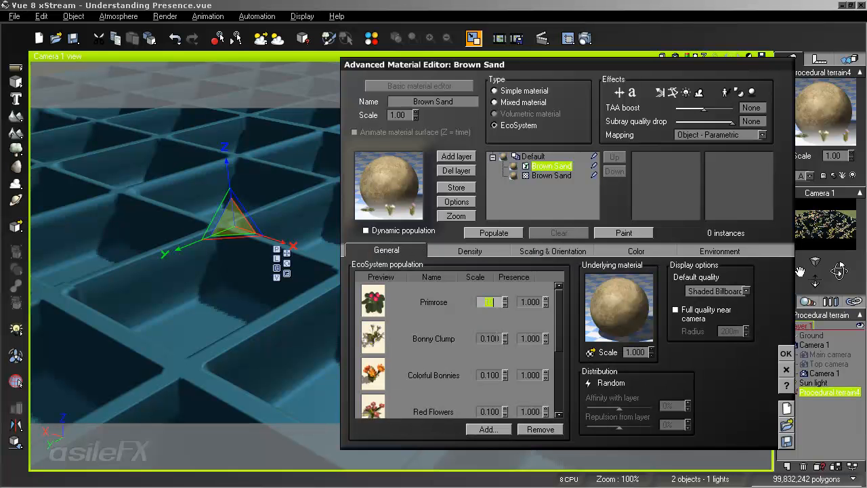
pyautogui.click(497, 338)
pyautogui.write('10')
pyautogui.click(494, 375)
pyautogui.write('10')
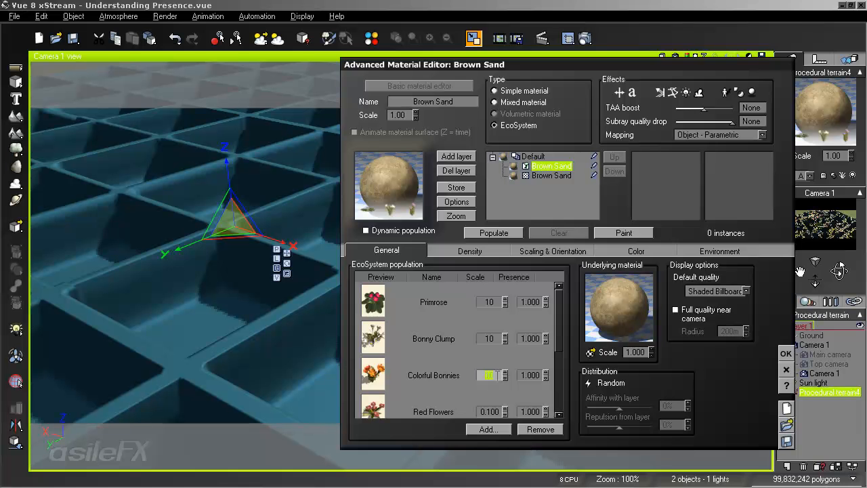
# - Set the scale of Red Flowers, Sow Thistle, the multicolored orange flower and Yellow Flower to 10, and populate the EcoSystem
pyautogui.click(489, 411)
pyautogui.click(494, 411)
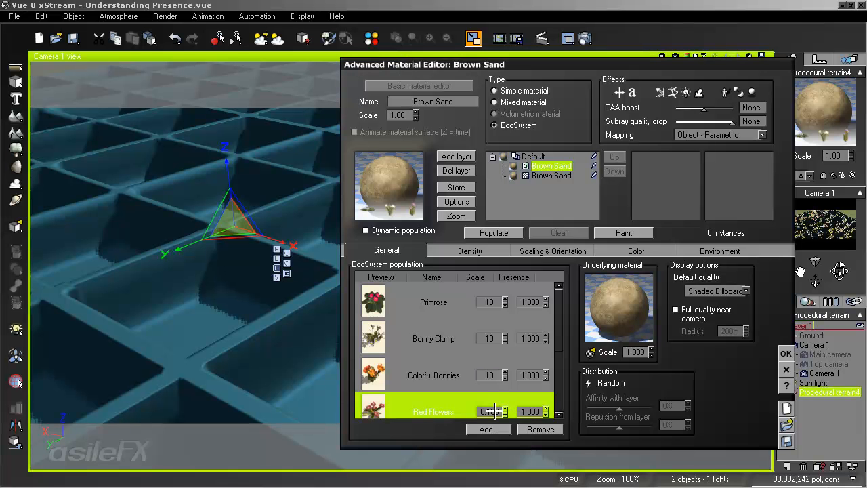
pyautogui.moveTo(557, 326); pyautogui.dragTo(562, 378)
pyautogui.click(492, 292)
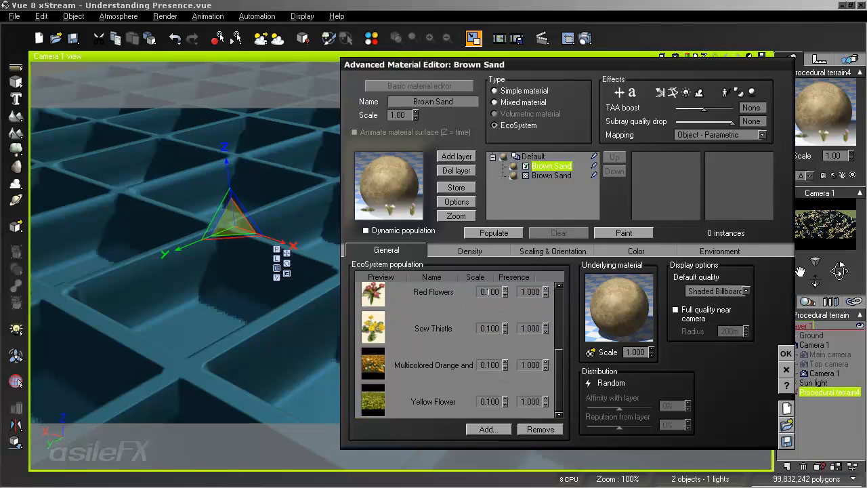
pyautogui.write('10')
pyautogui.press('Tab')
pyautogui.write('10')
pyautogui.press('Tab')
pyautogui.write('10')
pyautogui.press('Tab')
pyautogui.write('10')
pyautogui.click(505, 232)
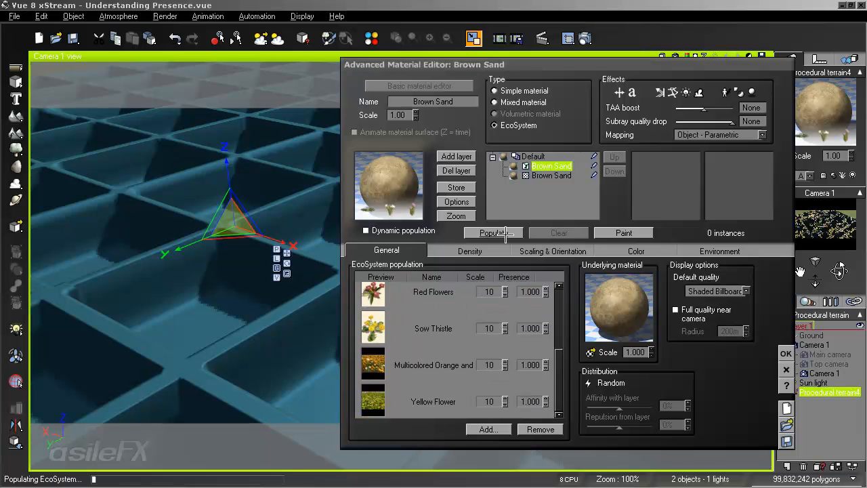
pyautogui.moveTo(283, 277); pyautogui.dragTo(309, 295, button='right')
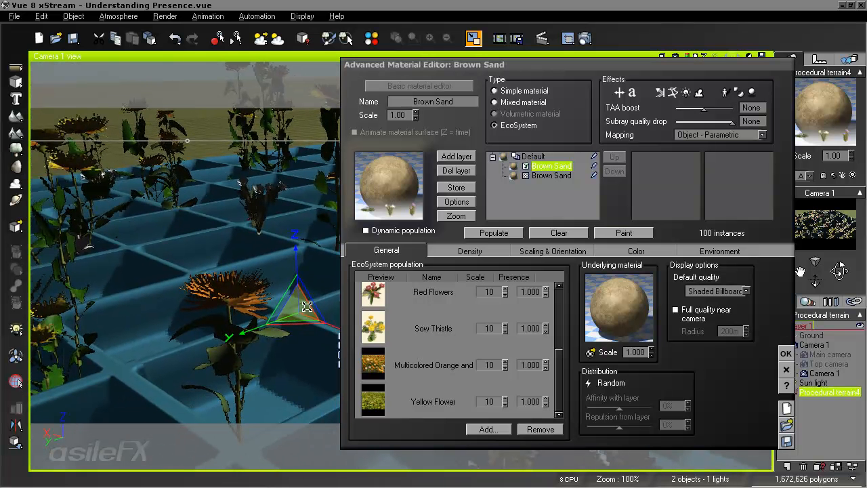
# - Set the EcoSystem's overall scaling to 1 and repopulate the terrain
pyautogui.click(529, 250)
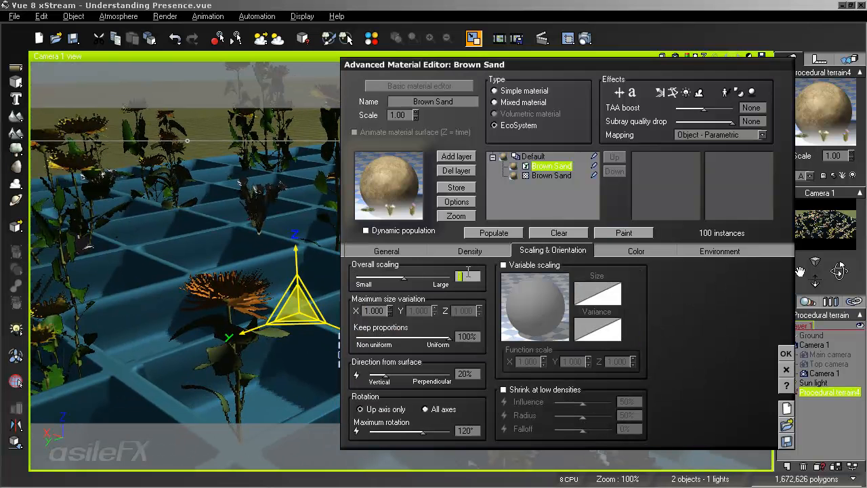
pyautogui.click(491, 232)
pyautogui.moveTo(168, 287); pyautogui.dragTo(176, 206, button='right')
pyautogui.moveTo(173, 249); pyautogui.dragTo(239, 213, button='right')
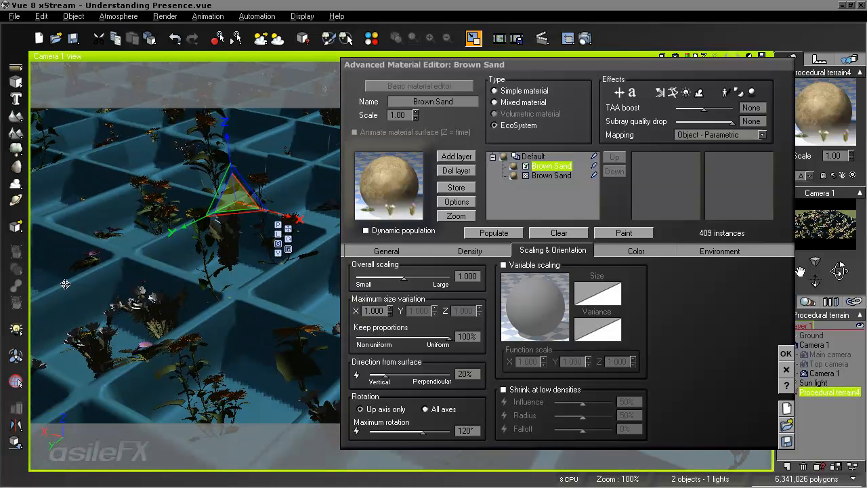
# - Add an External Dependency input node to the EcoSystem's distribution function and link it to a custom dependency of Procedural terrain4
pyautogui.click(398, 251)
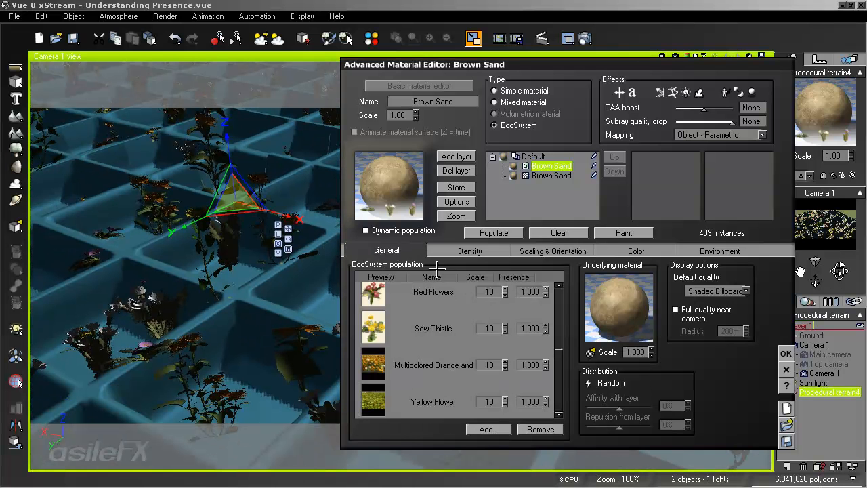
pyautogui.click(586, 382)
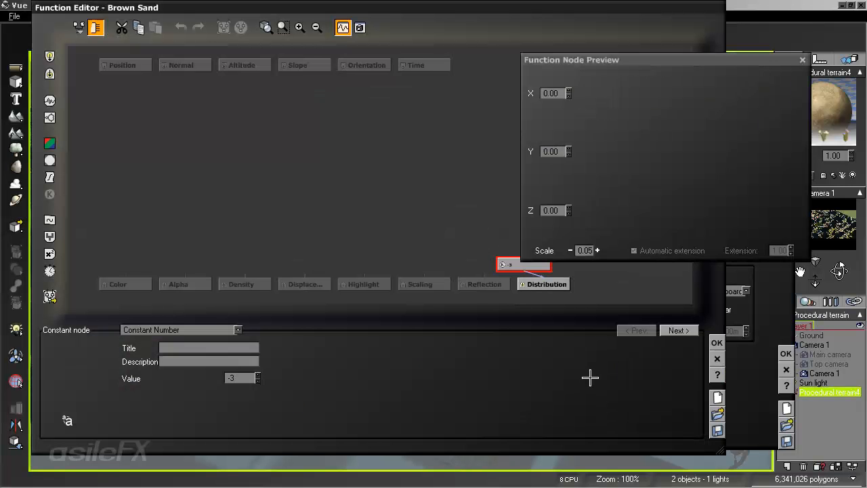
pyautogui.rightClick(410, 148)
pyautogui.moveTo(457, 153)
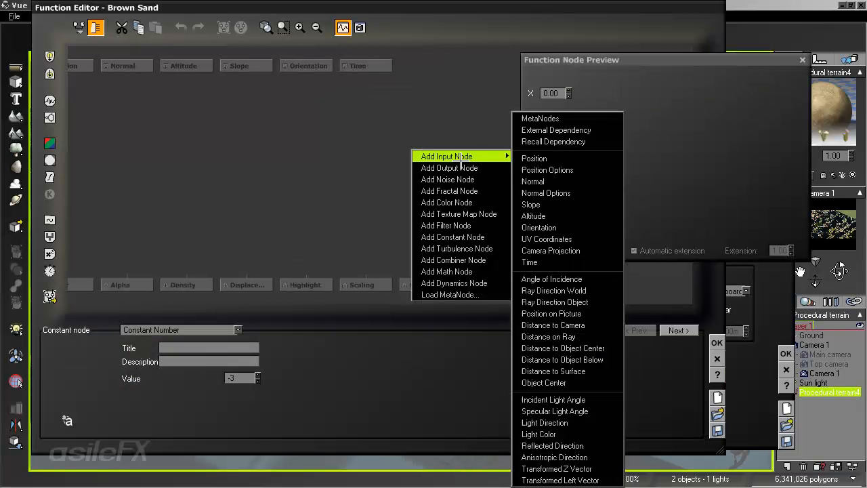
pyautogui.click(555, 132)
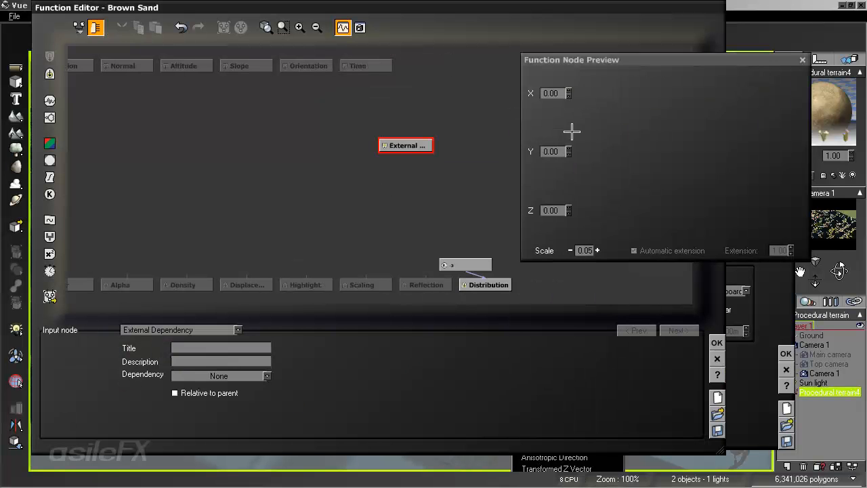
pyautogui.click(228, 376)
pyautogui.moveTo(219, 464)
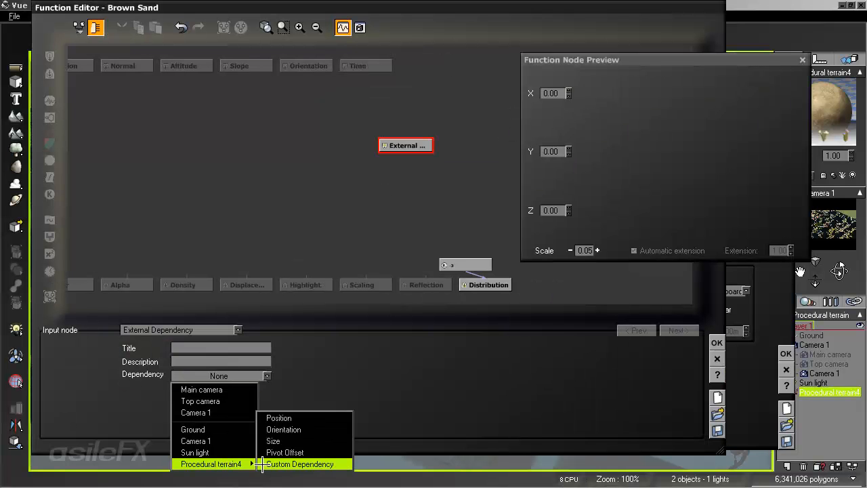
pyautogui.click(329, 464)
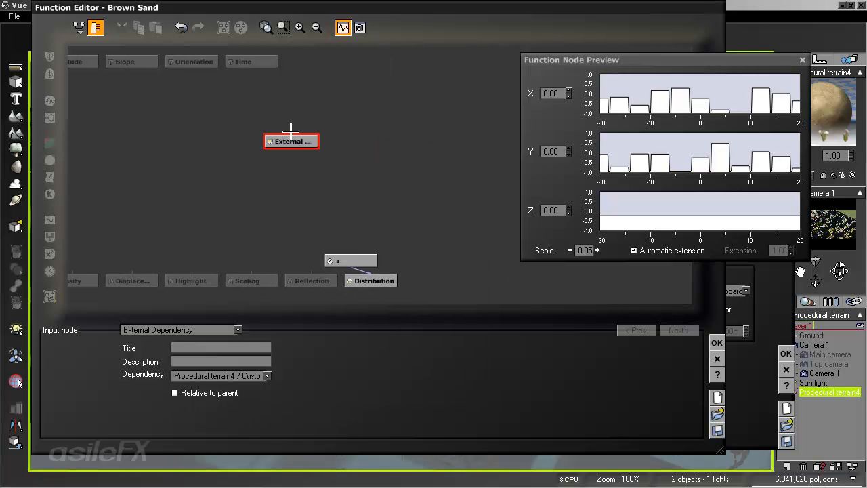
# - Connect the External Dependency node to the Distribution output and delete the constant node
pyautogui.moveTo(296, 149); pyautogui.dragTo(368, 197)
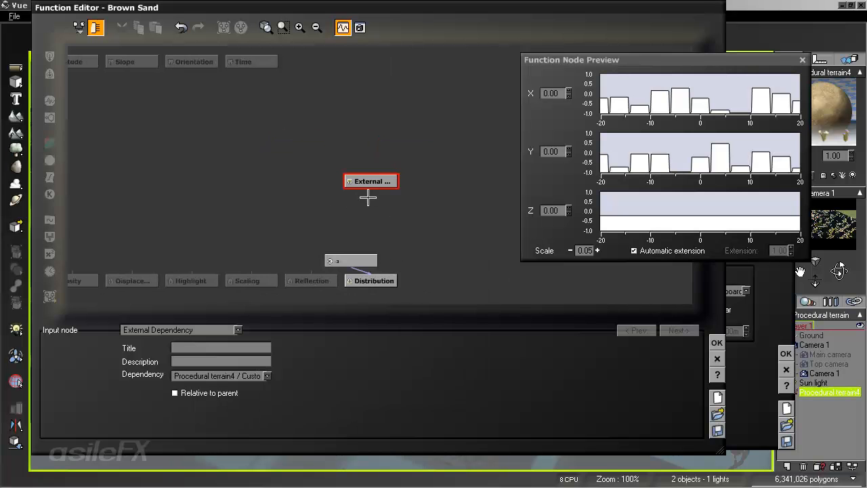
pyautogui.moveTo(365, 179); pyautogui.dragTo(347, 189)
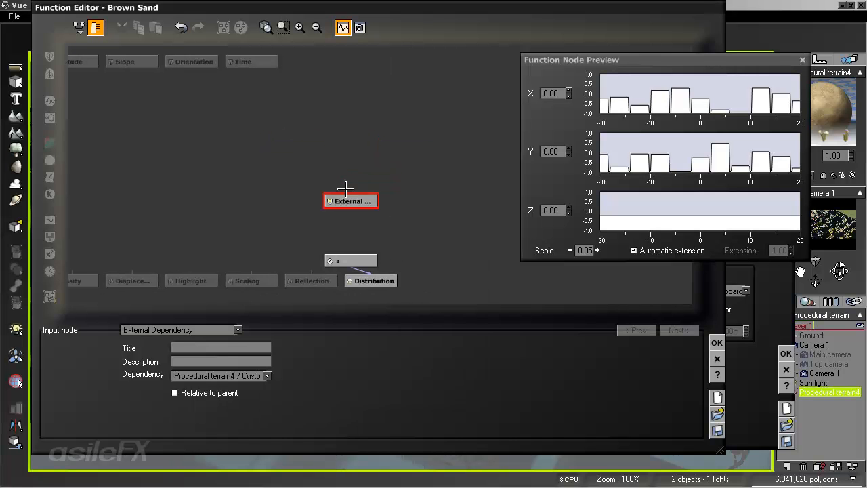
pyautogui.moveTo(371, 262); pyautogui.dragTo(352, 204)
pyautogui.moveTo(380, 234); pyautogui.dragTo(403, 245)
pyautogui.press('Delete')
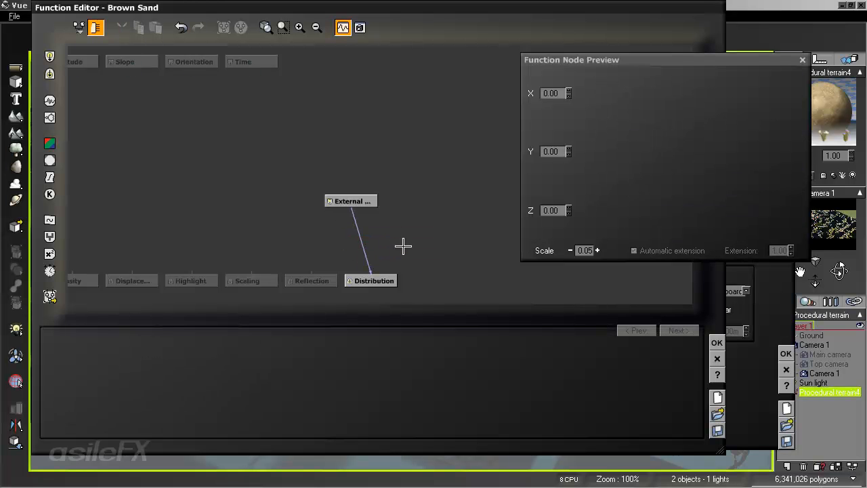
# - Preview the dependency node's output over a wider range, accept the distribution function and repopulate the EcoSystem
pyautogui.moveTo(370, 201); pyautogui.dragTo(409, 182)
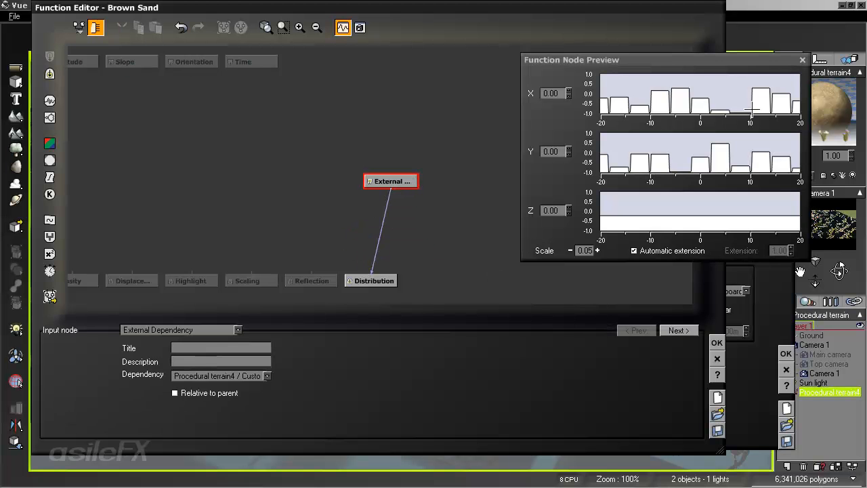
pyautogui.click(571, 250)
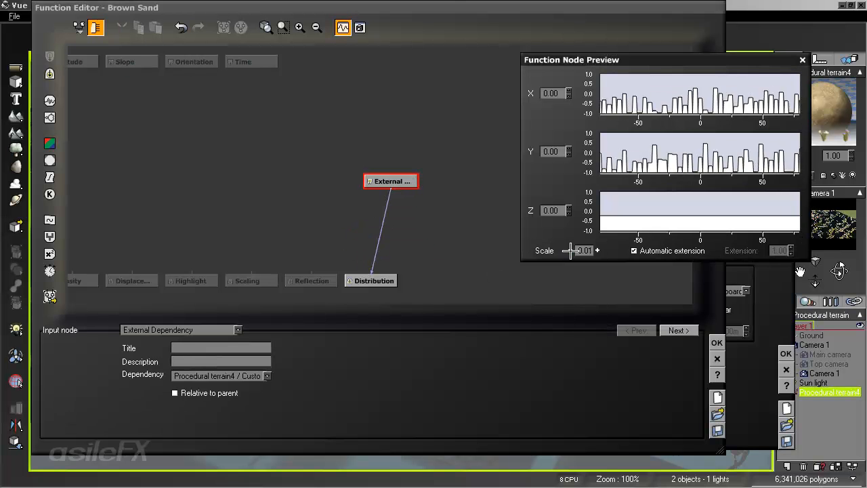
pyautogui.click(571, 250)
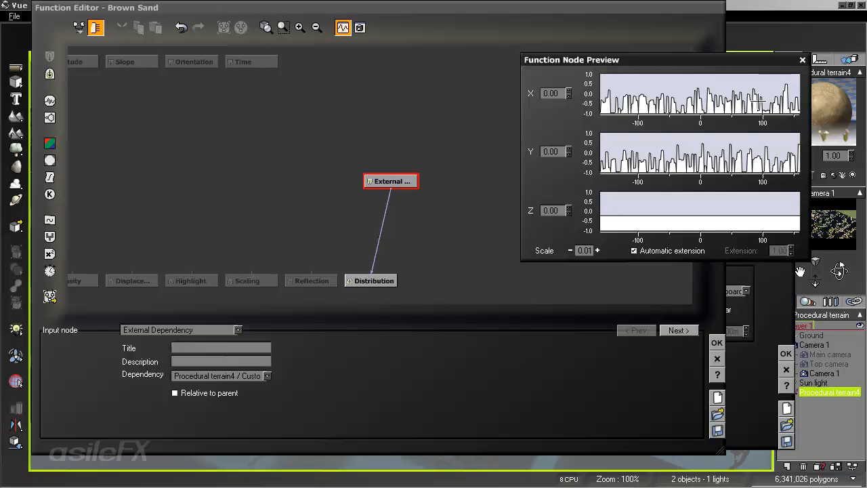
pyautogui.click(389, 179)
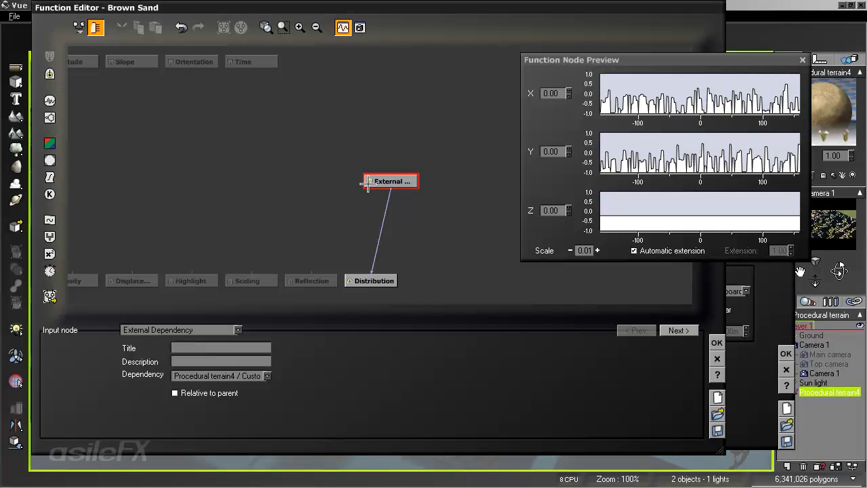
pyautogui.moveTo(396, 183); pyautogui.dragTo(371, 195)
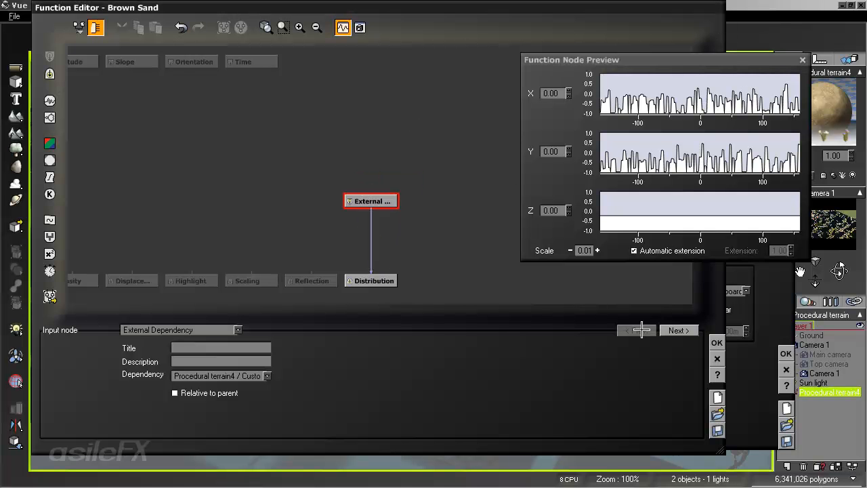
pyautogui.click(716, 343)
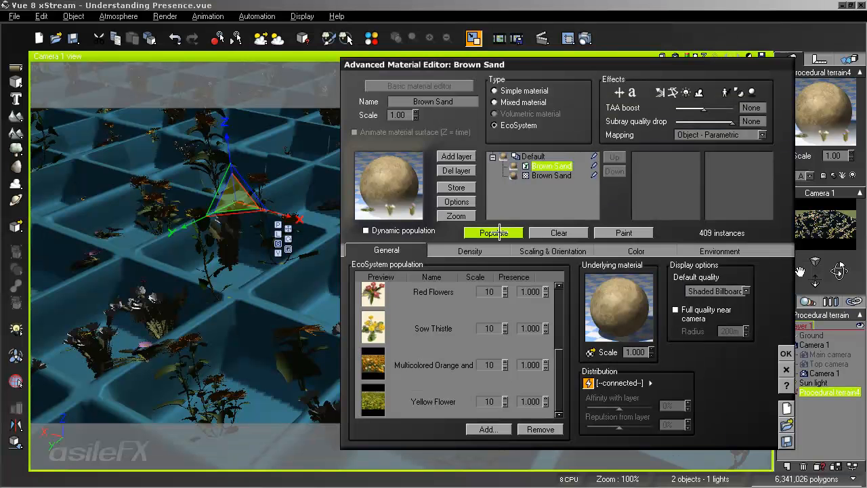
pyautogui.click(494, 233)
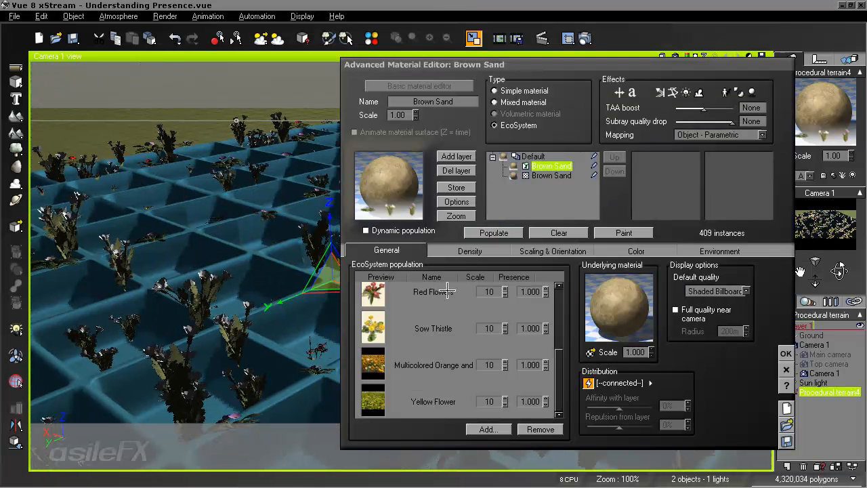
# - Set the EcoSystem's overall density to 87% and repopulate the terrain
pyautogui.click(463, 252)
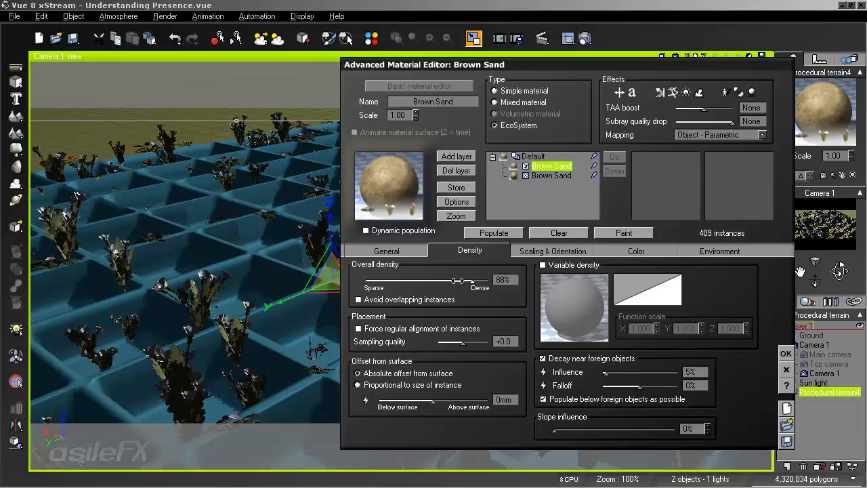
pyautogui.click(493, 231)
pyautogui.moveTo(252, 301); pyautogui.dragTo(183, 287, button='right')
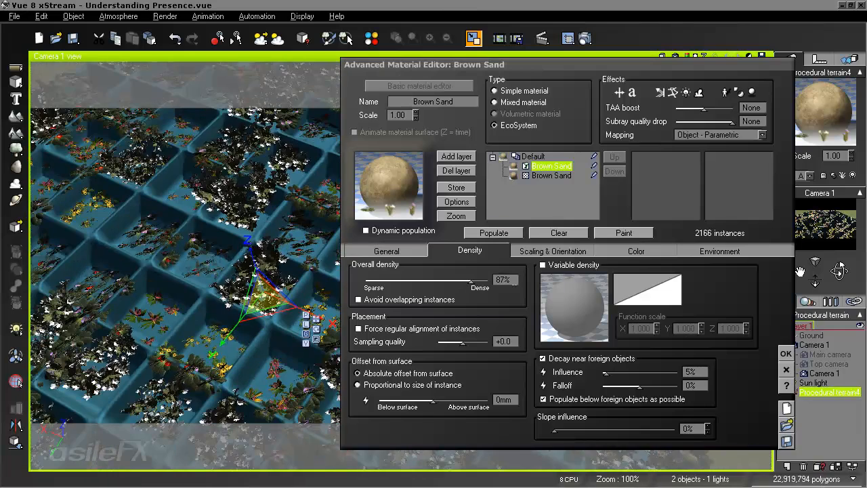
# - Set the Bonny Clump's scale to 5 in the EcoSystem population and repopulate the terrain
pyautogui.click(406, 251)
pyautogui.click(557, 318)
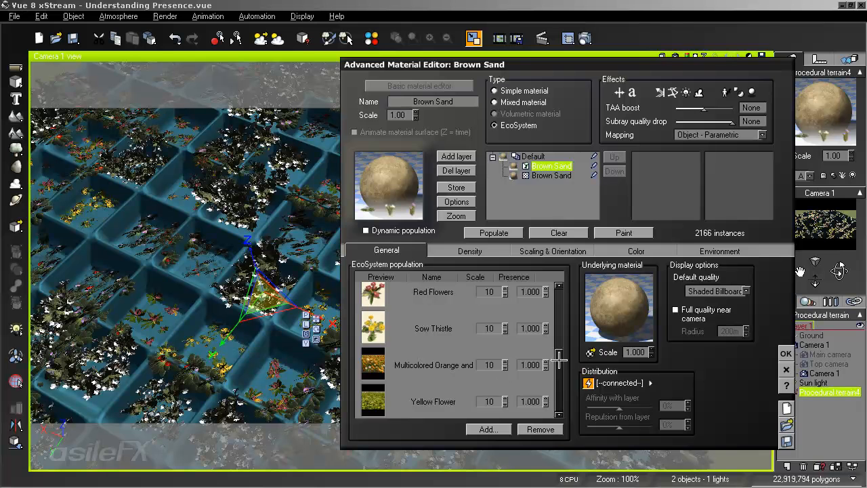
pyautogui.click(488, 336)
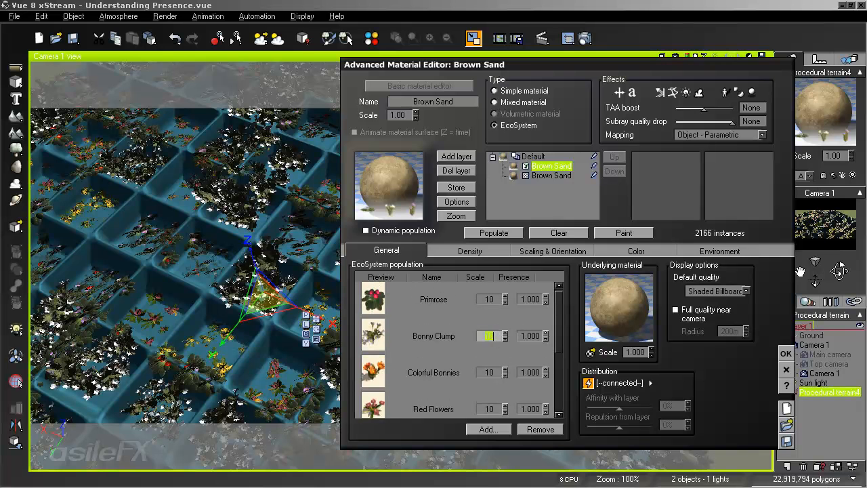
pyautogui.write('5')
pyautogui.click(493, 233)
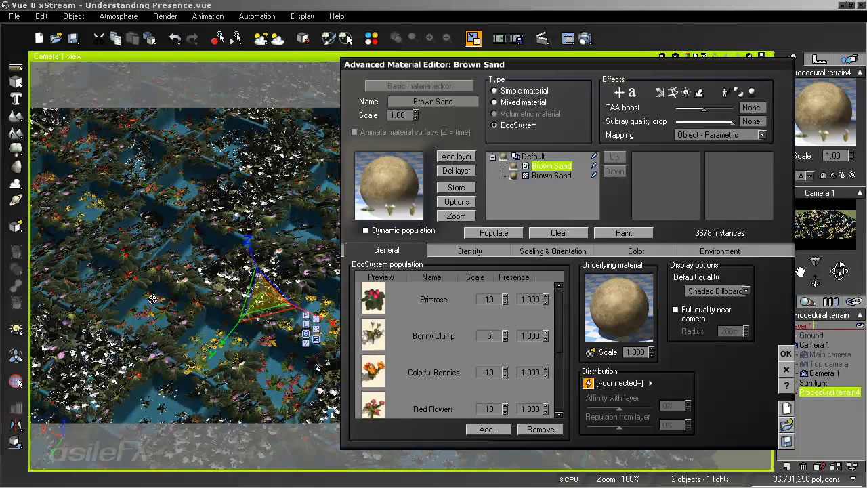
pyautogui.moveTo(208, 289); pyautogui.dragTo(271, 294, button='right')
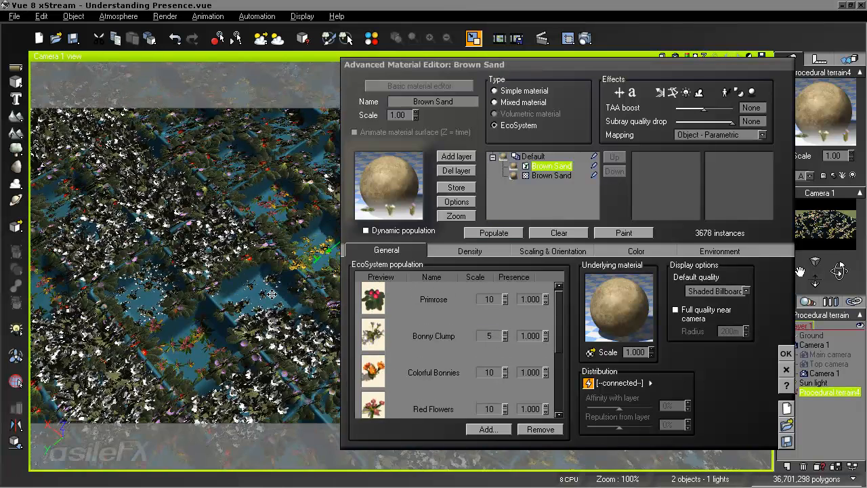
# - Review the EcoSystem's species list against the populated terrain and accept the material changes
pyautogui.click(489, 299)
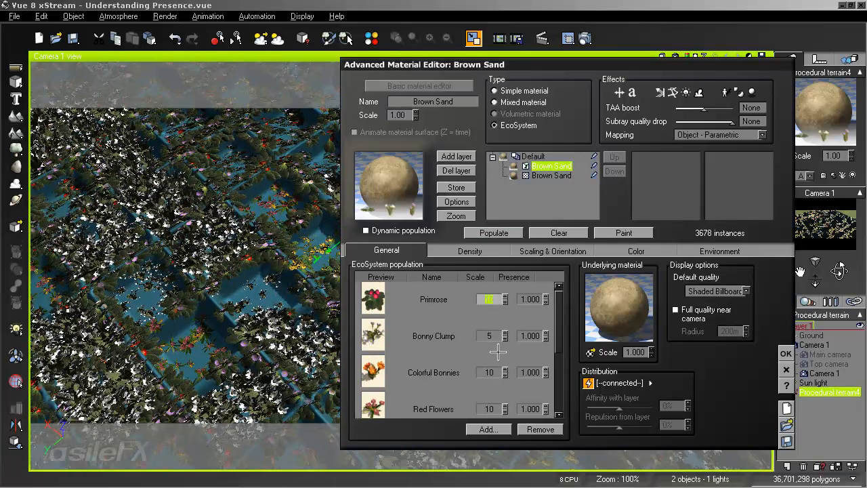
pyautogui.moveTo(560, 331); pyautogui.dragTo(564, 388)
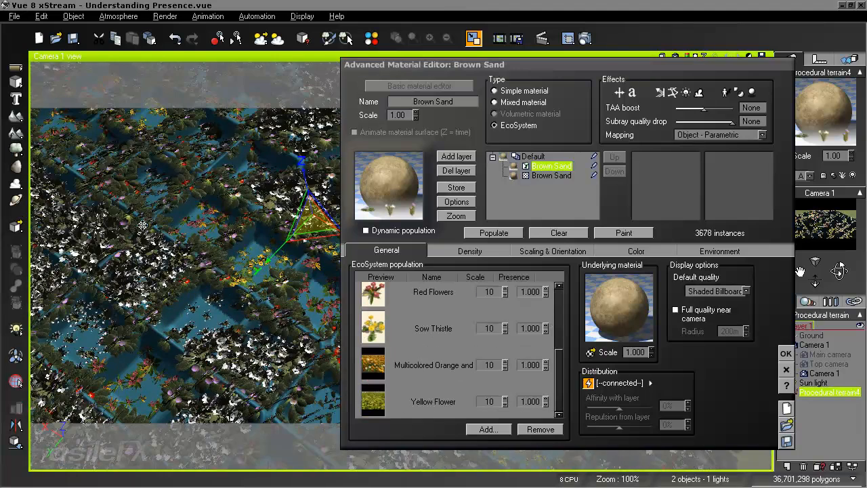
pyautogui.moveTo(142, 224); pyautogui.dragTo(119, 293, button='right')
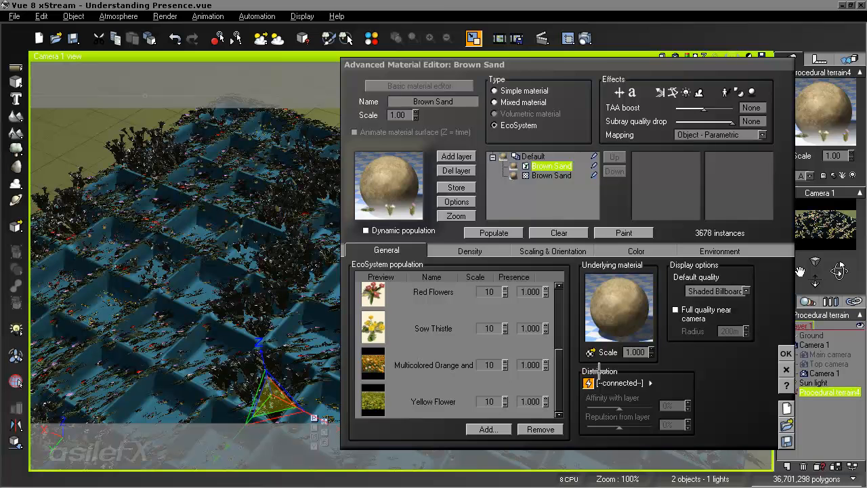
pyautogui.moveTo(561, 371); pyautogui.dragTo(554, 302)
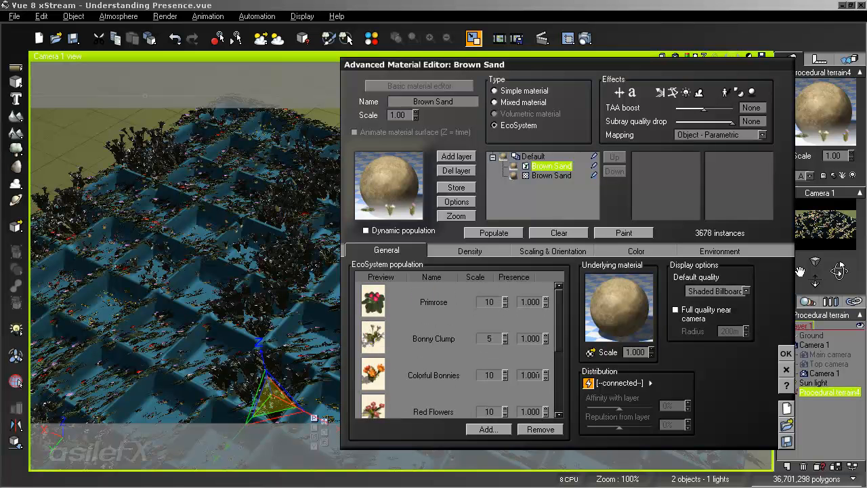
pyautogui.moveTo(560, 303); pyautogui.dragTo(560, 369)
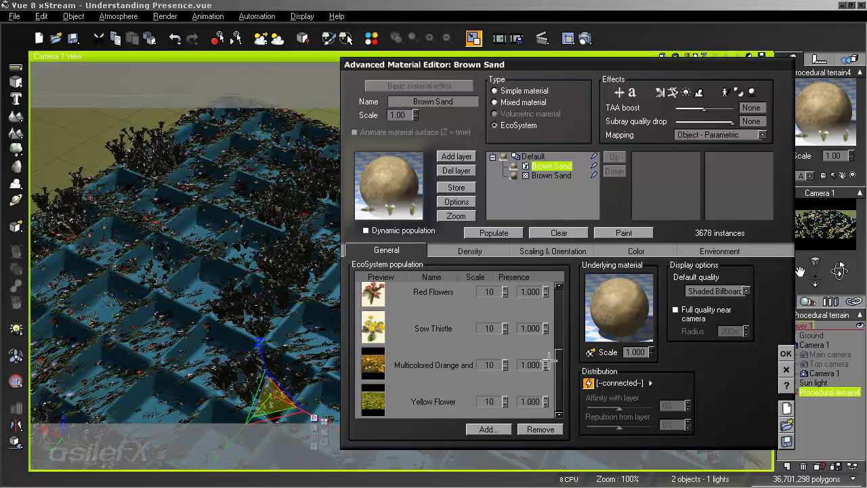
pyautogui.click(784, 351)
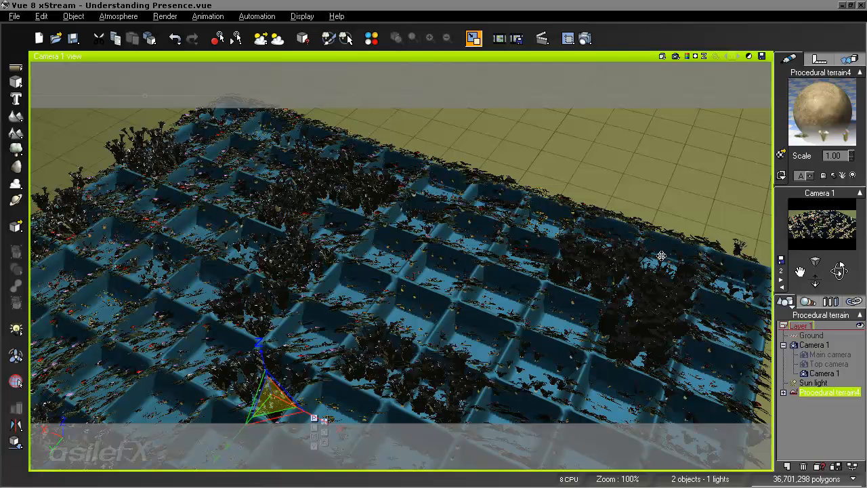
# - Reopen the Procedural terrain4 material for editing and read the presence range of every species in the population
pyautogui.rightClick(816, 95)
pyautogui.click(772, 104)
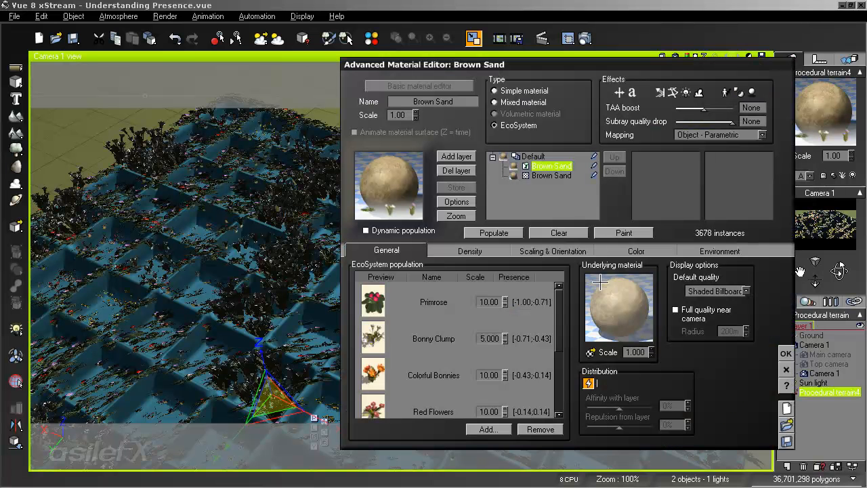
pyautogui.click(560, 372)
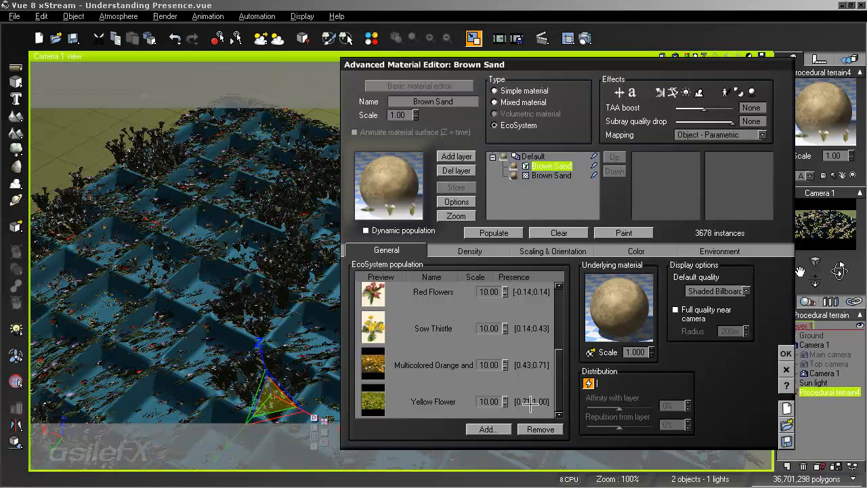
pyautogui.scroll(3, 532, 401)
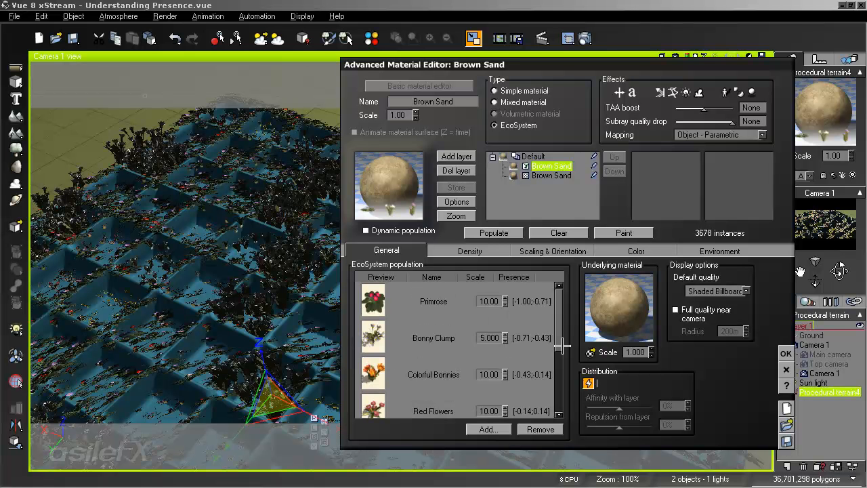
pyautogui.scroll(-3, 538, 338)
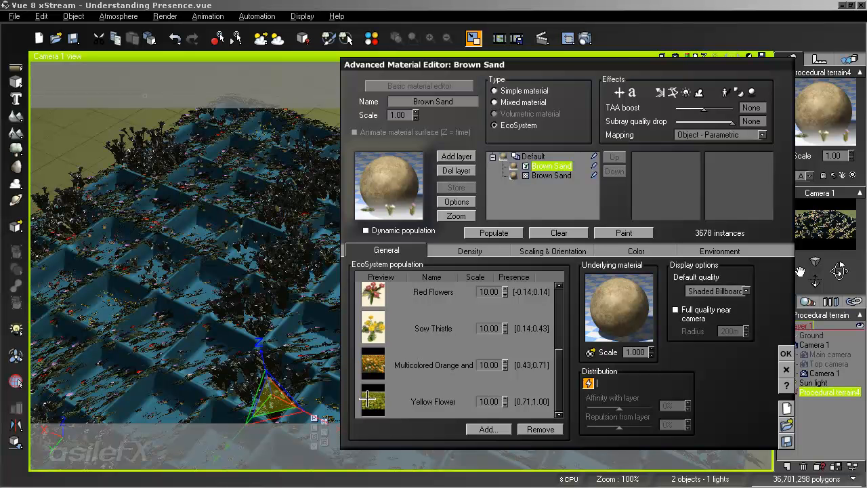
# - Set the Yellow Flower's scale to 50 and repopulate the terrain
pyautogui.doubleClick(487, 401)
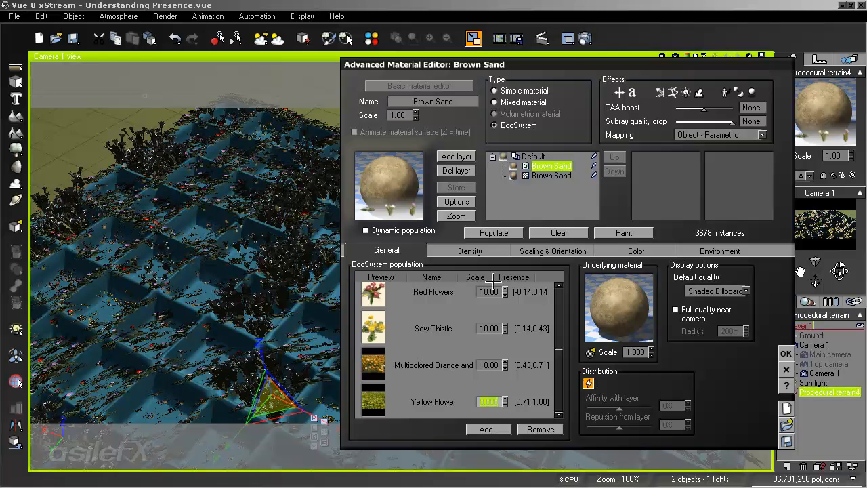
pyautogui.click(444, 402)
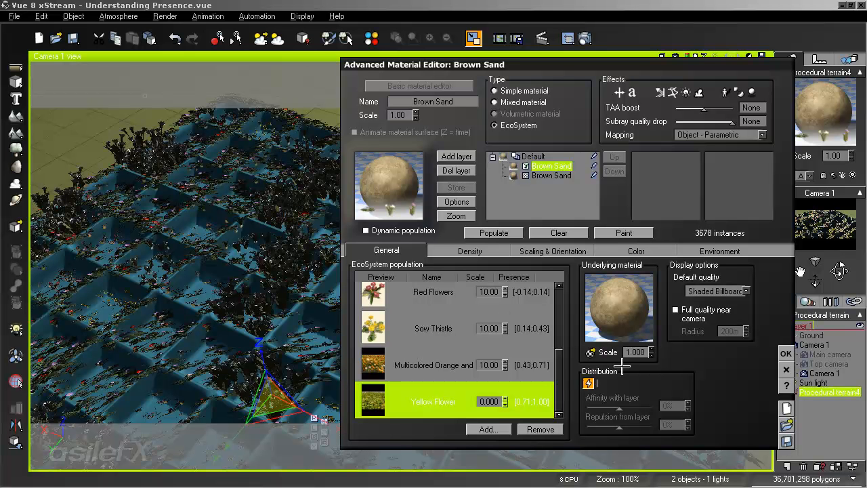
pyautogui.click(489, 403)
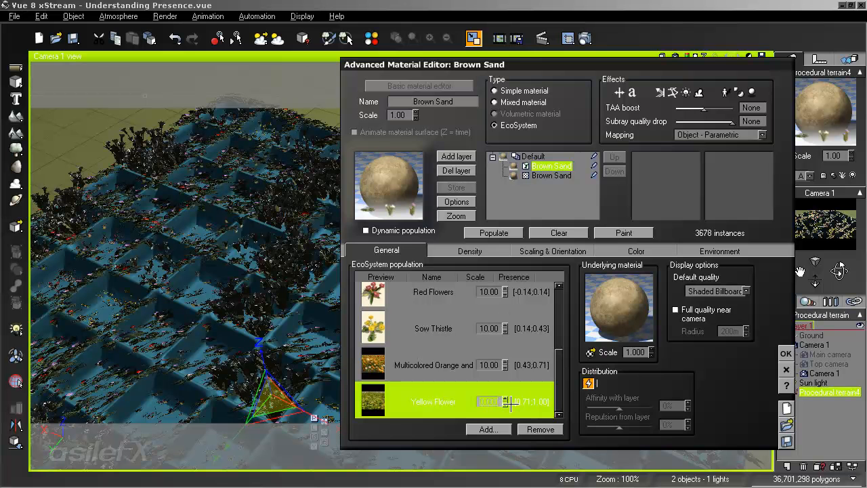
pyautogui.write('50')
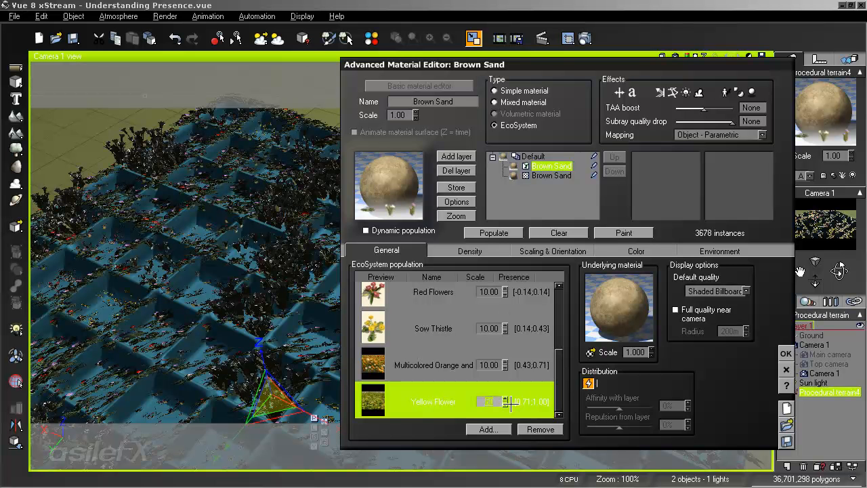
pyautogui.click(503, 233)
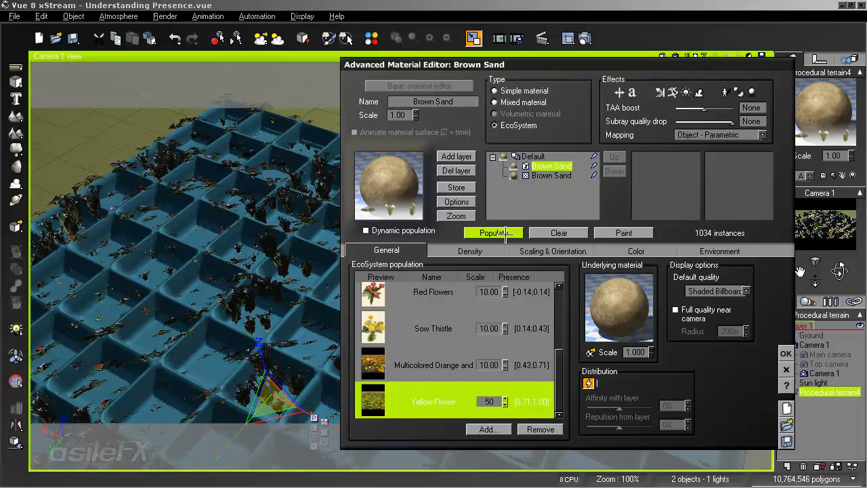
pyautogui.moveTo(214, 341); pyautogui.dragTo(210, 301, button='right')
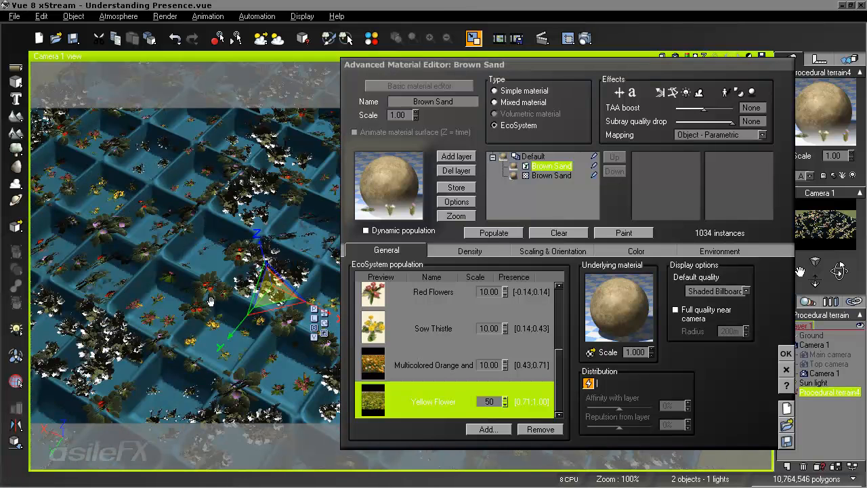
# - Shift the material editor aside and examine the flower distribution across the terrain's cells from several angles and distances
pyautogui.moveTo(501, 64); pyautogui.dragTo(597, 63)
pyautogui.moveTo(275, 284); pyautogui.dragTo(305, 247, button='right')
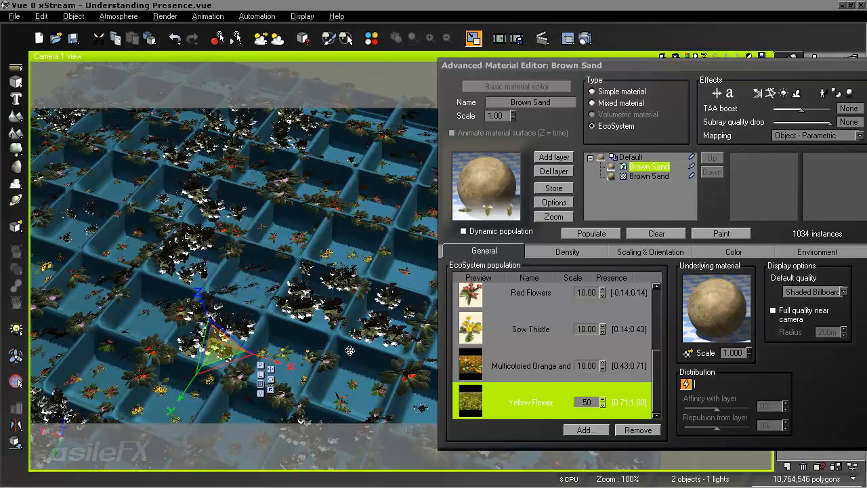
pyautogui.moveTo(350, 349); pyautogui.dragTo(254, 369, button='right')
pyautogui.scroll(3, 353, 360)
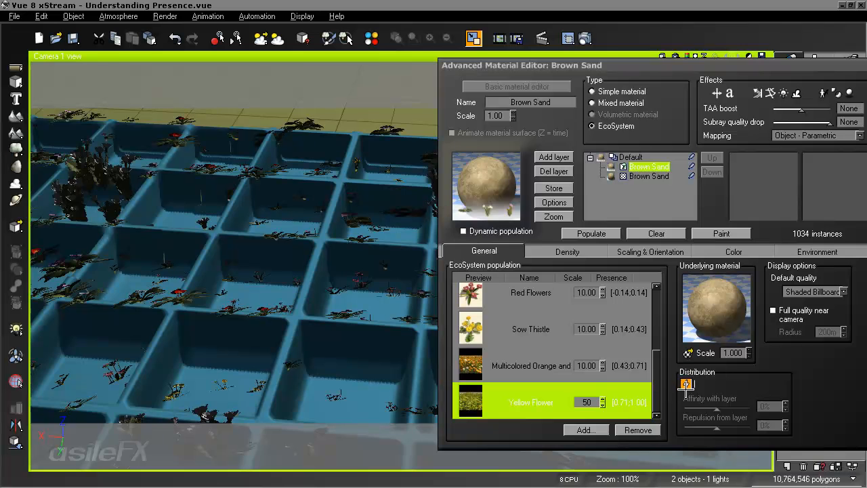
pyautogui.moveTo(283, 328); pyautogui.dragTo(452, 313, button='right')
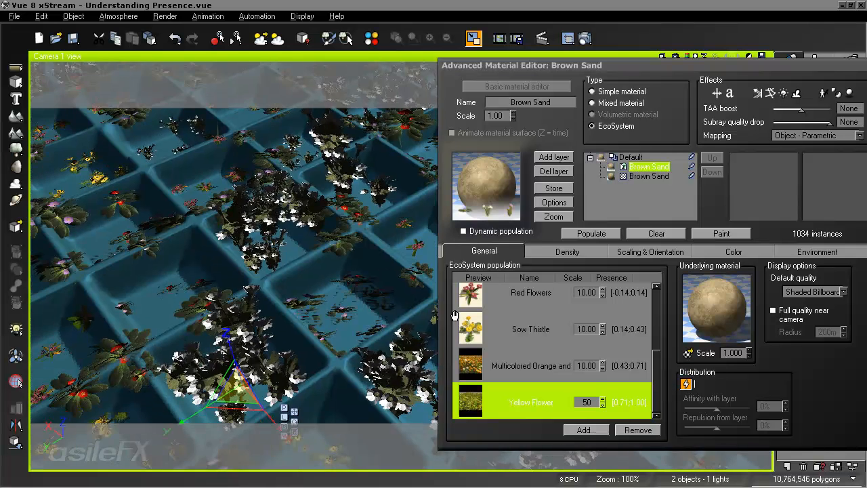
pyautogui.scroll(-3, 314, 338)
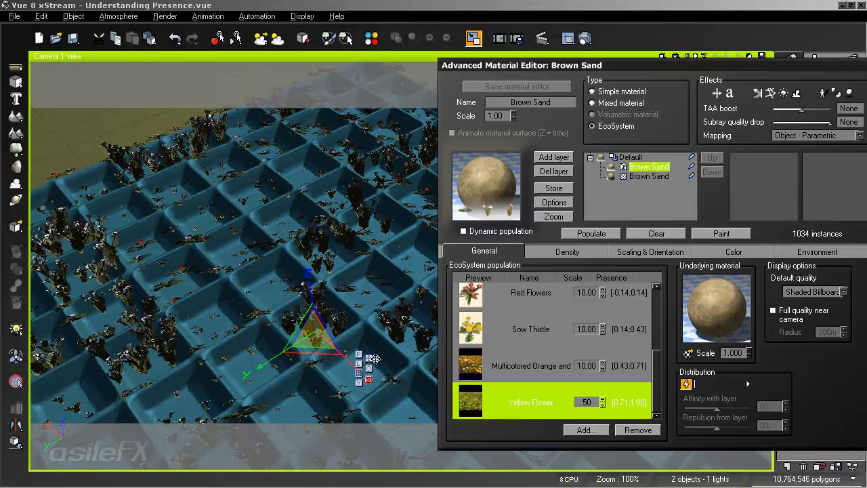
pyautogui.moveTo(376, 359); pyautogui.dragTo(308, 296, button='right')
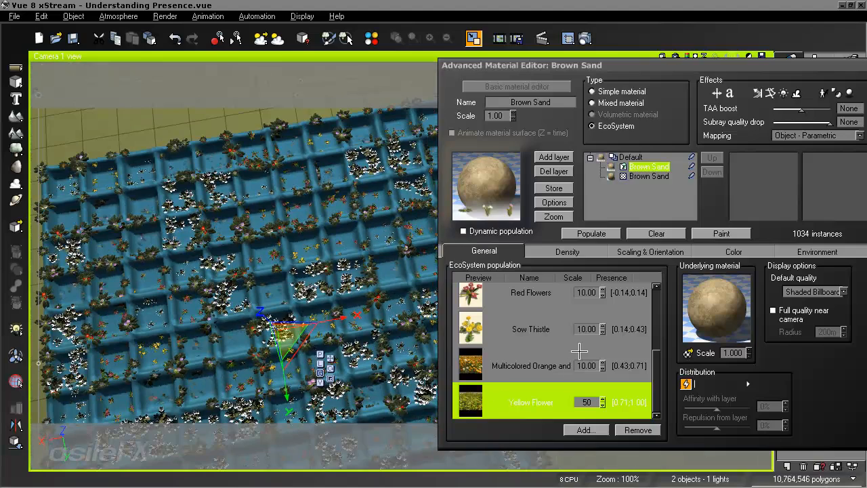
pyautogui.moveTo(344, 364); pyautogui.dragTo(524, 349, button='right')
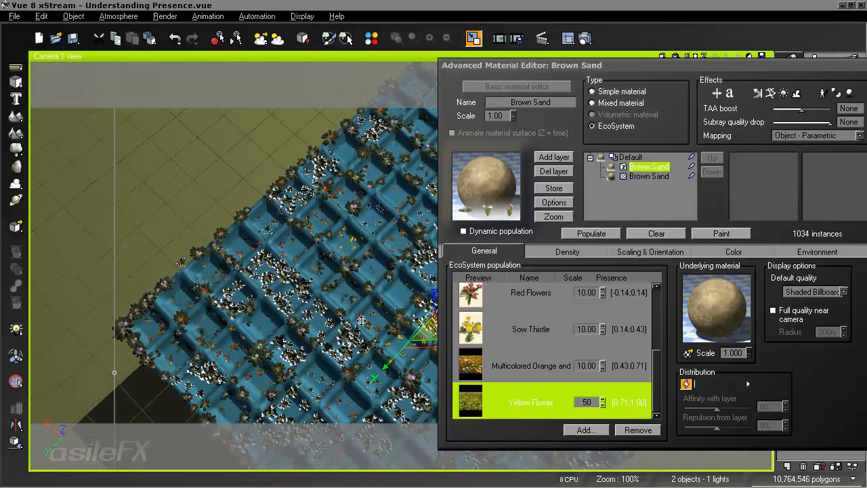
pyautogui.moveTo(360, 320); pyautogui.dragTo(279, 278, button='right')
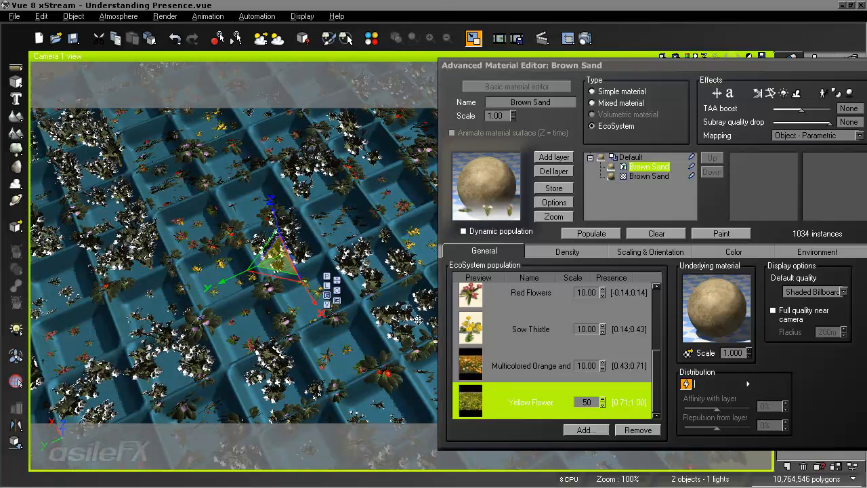
# - Set the Yellow Flower's scale to 1 and repopulate the terrain
pyautogui.doubleClick(597, 402)
pyautogui.write('1')
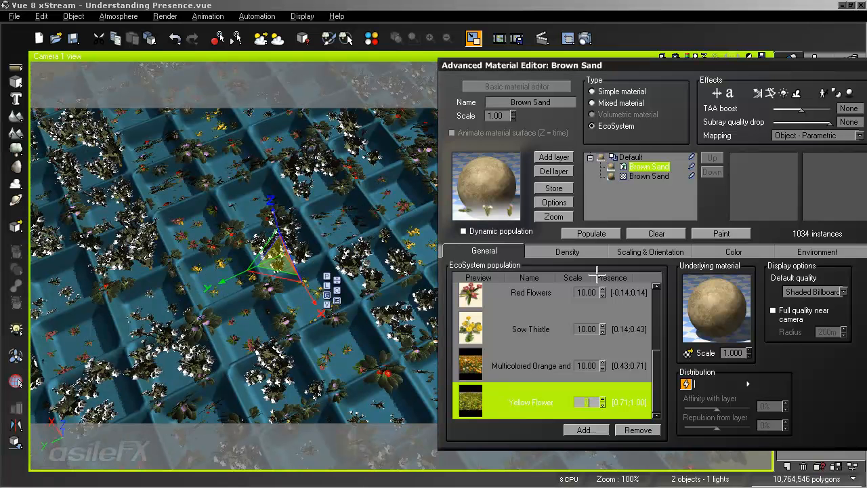
pyautogui.click(591, 233)
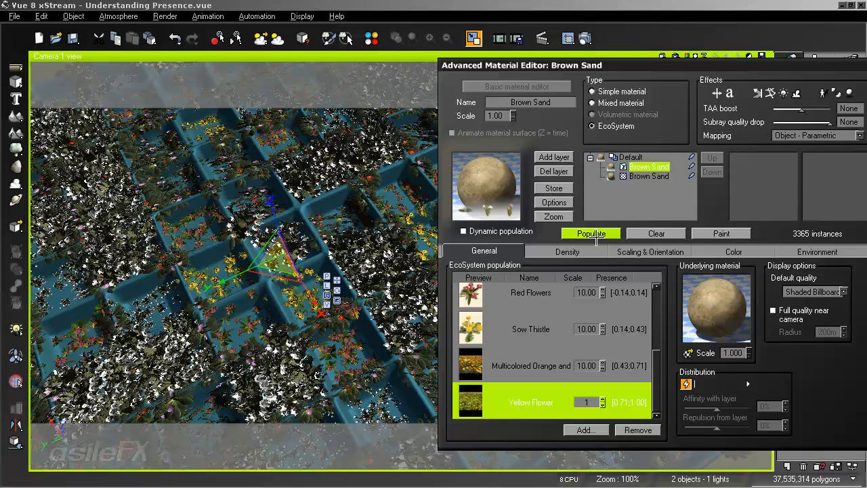
pyautogui.moveTo(370, 238); pyautogui.dragTo(391, 253, button='right')
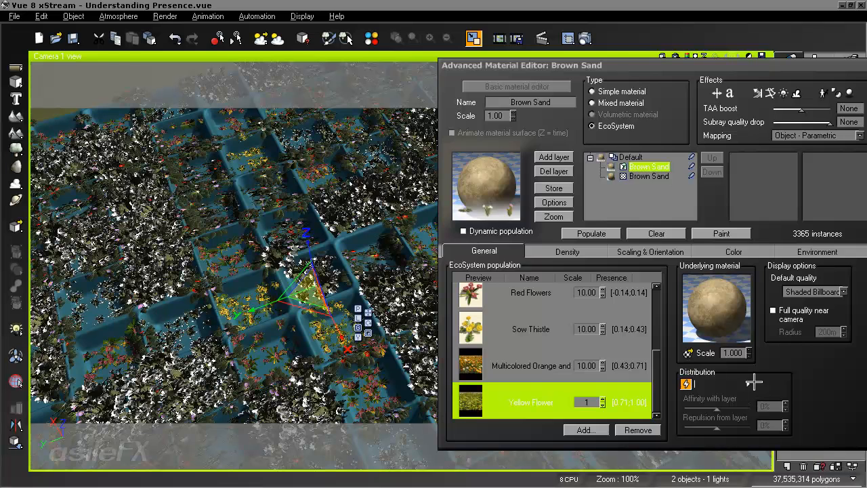
# - Compare the External Dependency node's output preview in the distribution function with the Multicolored Orange species' presence range
pyautogui.click(685, 383)
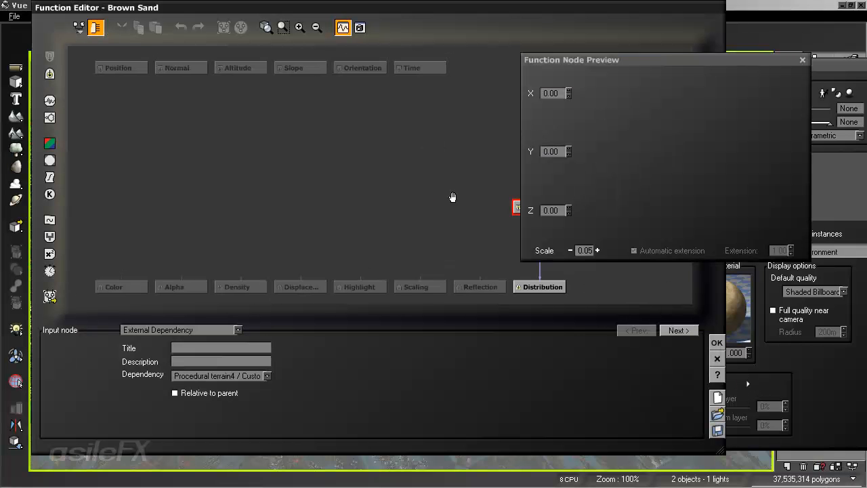
pyautogui.moveTo(383, 206); pyautogui.dragTo(381, 157)
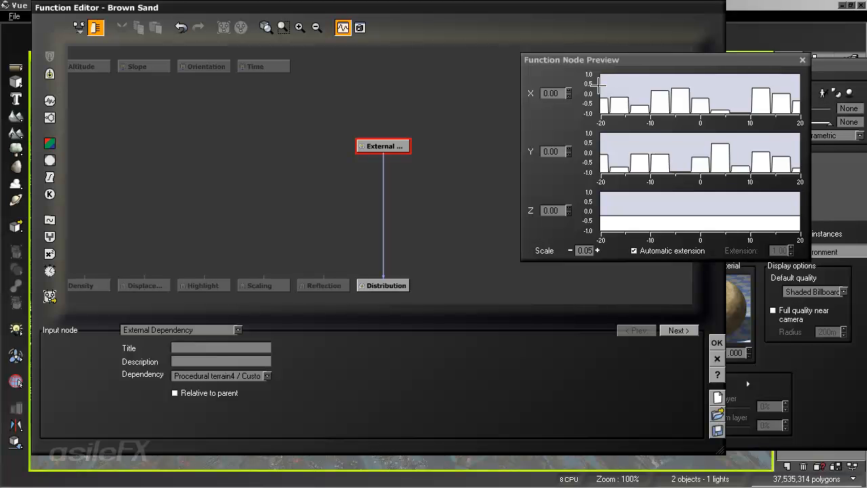
pyautogui.click(717, 342)
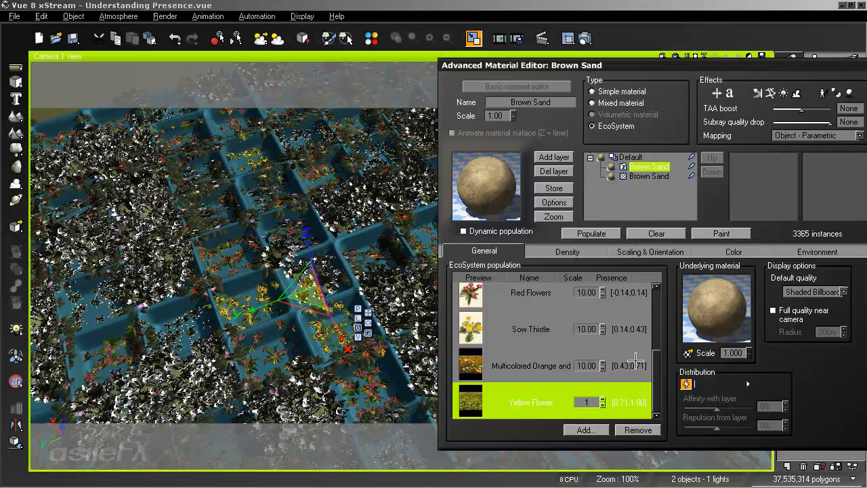
pyautogui.click(635, 365)
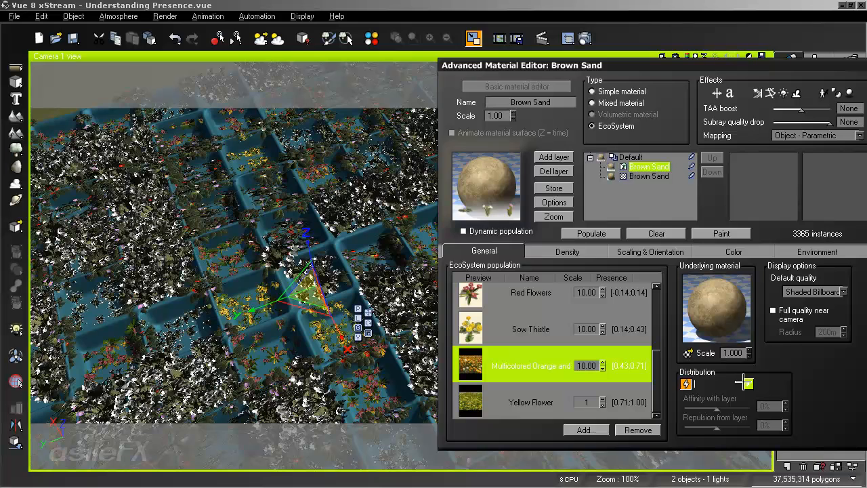
pyautogui.click(747, 384)
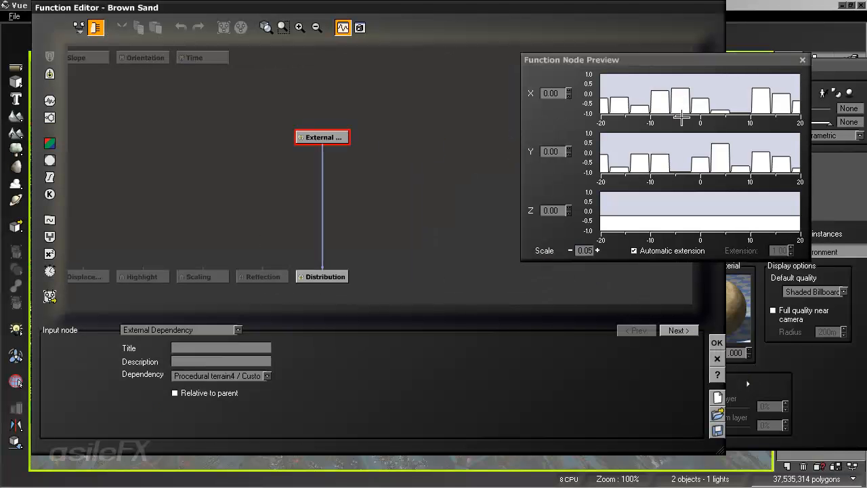
# - Insert a filter node between the External Dependency and Distribution nodes and make it a Map filter
pyautogui.click(322, 183)
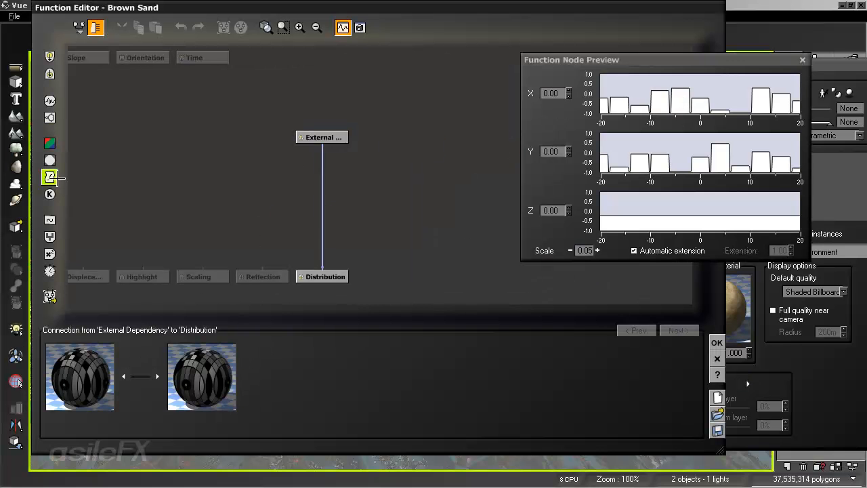
pyautogui.click(49, 177)
pyautogui.click(165, 329)
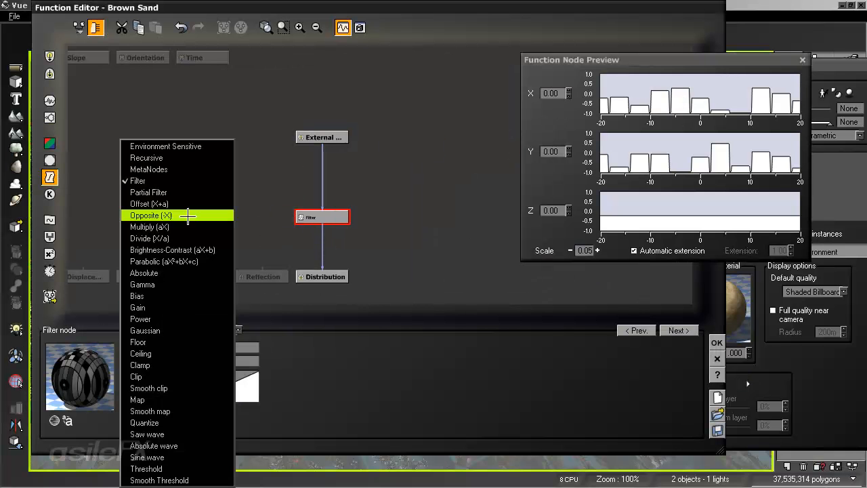
pyautogui.click(180, 399)
pyautogui.click(192, 330)
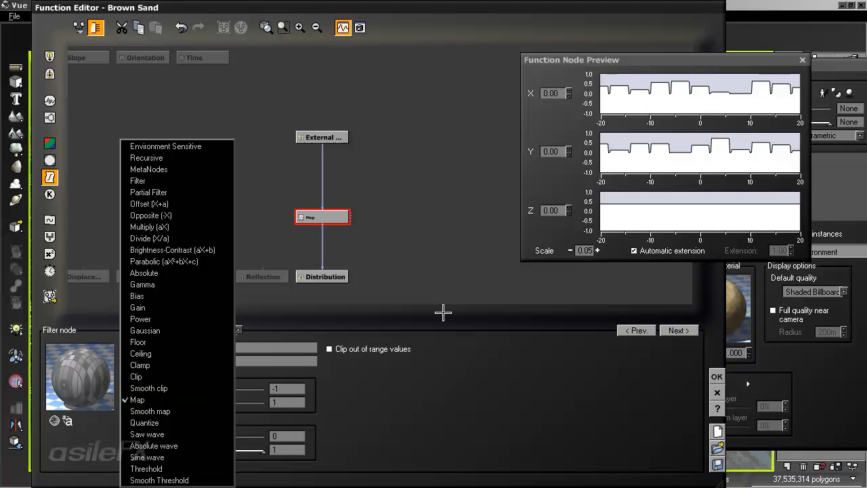
pyautogui.click(482, 260)
pyautogui.click(330, 223)
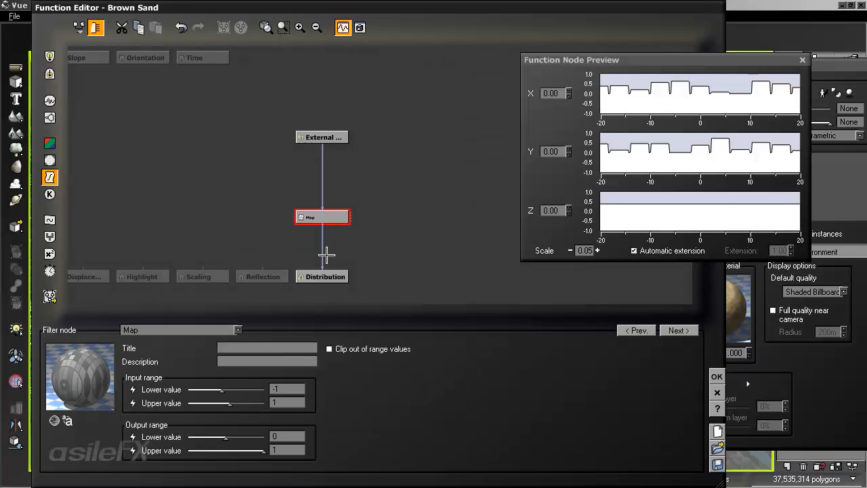
# - Set the lower value of the Map filter's output range to -1
pyautogui.click(294, 448)
pyautogui.click(296, 434)
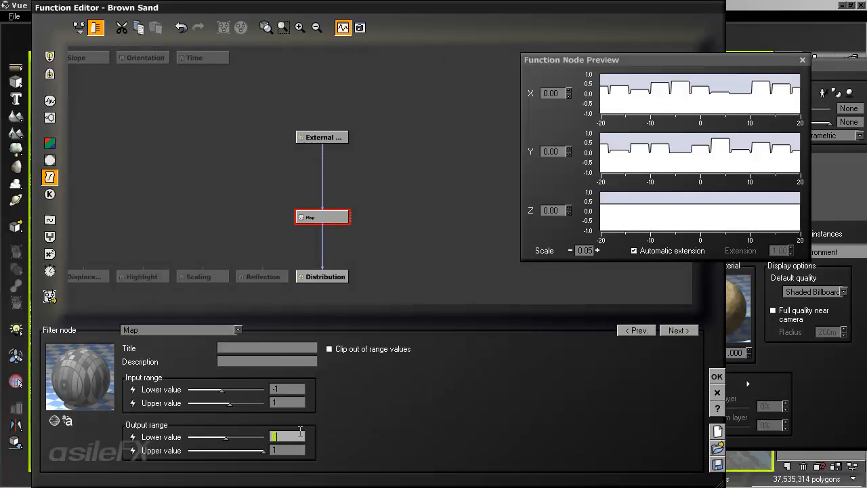
pyautogui.write('-1')
pyautogui.press('Return')
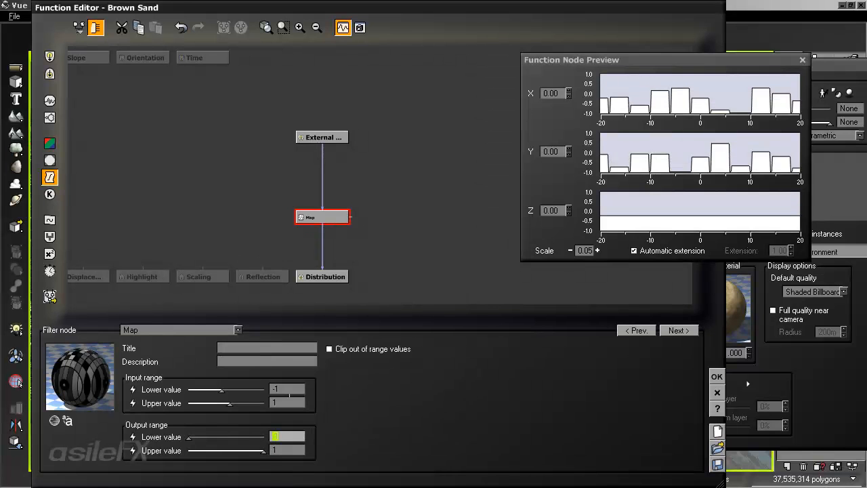
# - Set the upper value of the Map filter's input range to 0.5 and clip out-of-range values
pyautogui.click(290, 401)
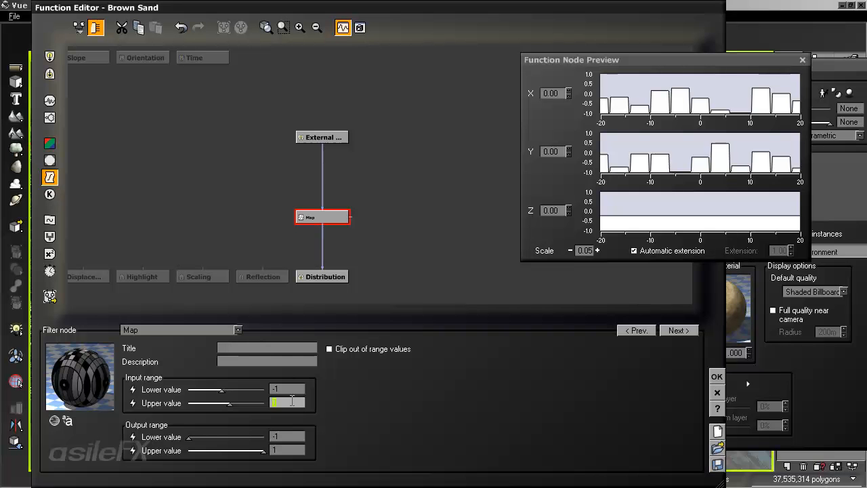
pyautogui.write('0.5')
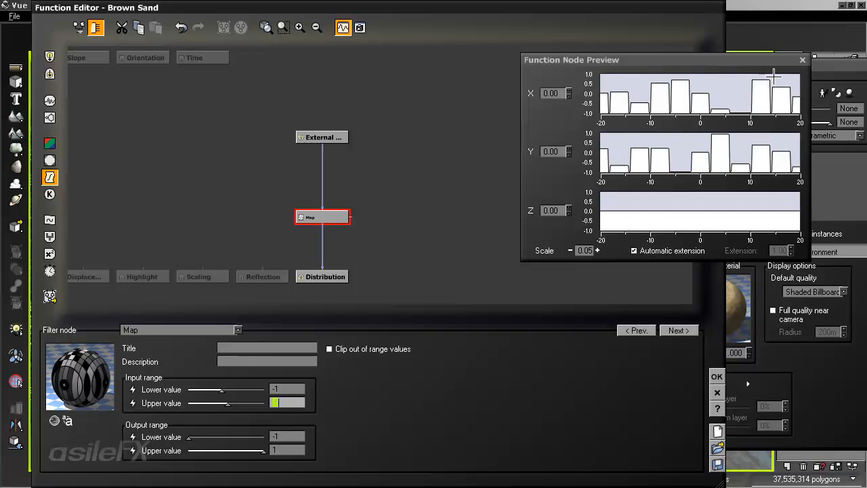
pyautogui.click(569, 250)
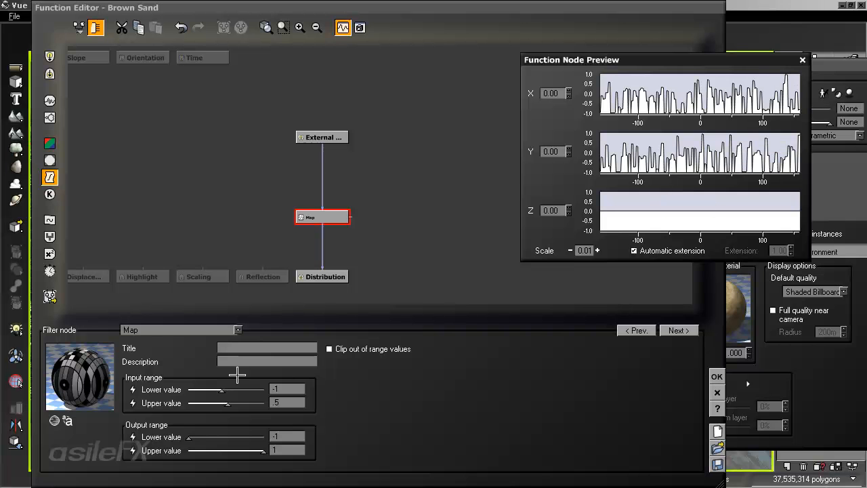
pyautogui.click(368, 348)
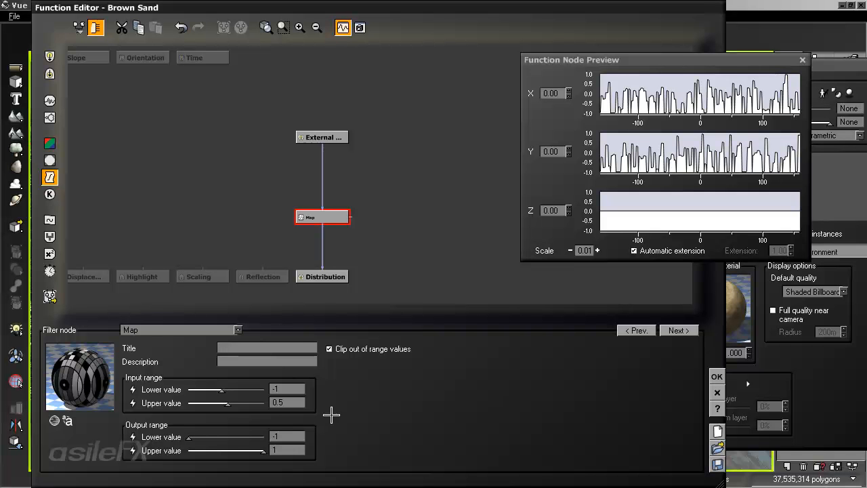
# - Try upper values of 0.4 and 0.2 for the Map filter's input range with clipping on
pyautogui.doubleClick(289, 404)
pyautogui.write('.4')
pyautogui.press('Return')
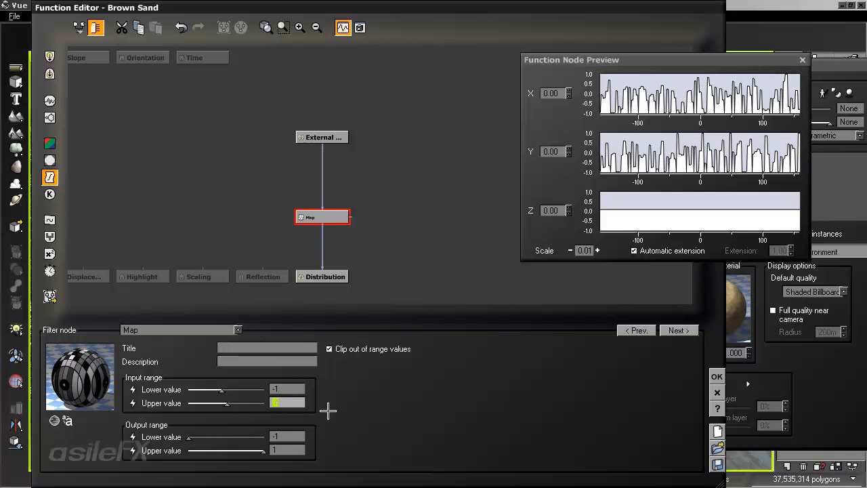
pyautogui.write('.2')
pyautogui.press('Return')
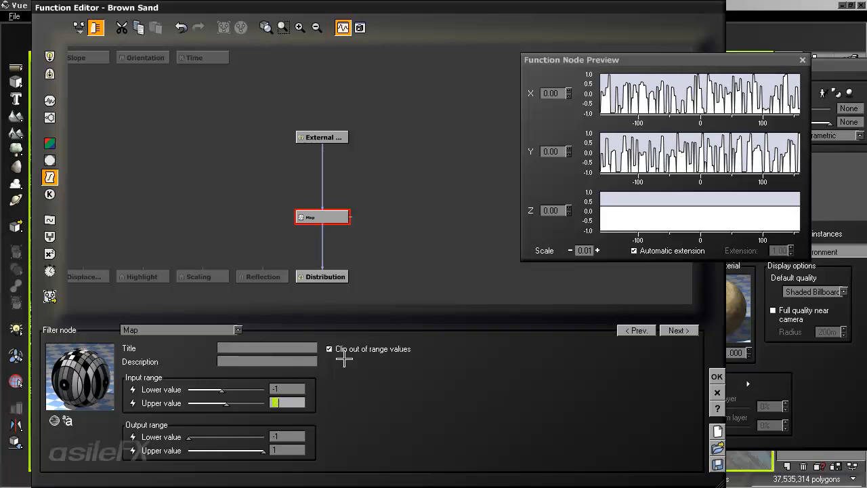
# - Try the Map filter without clipping at an input upper value of 0.4 and refresh the node preview
pyautogui.click(374, 348)
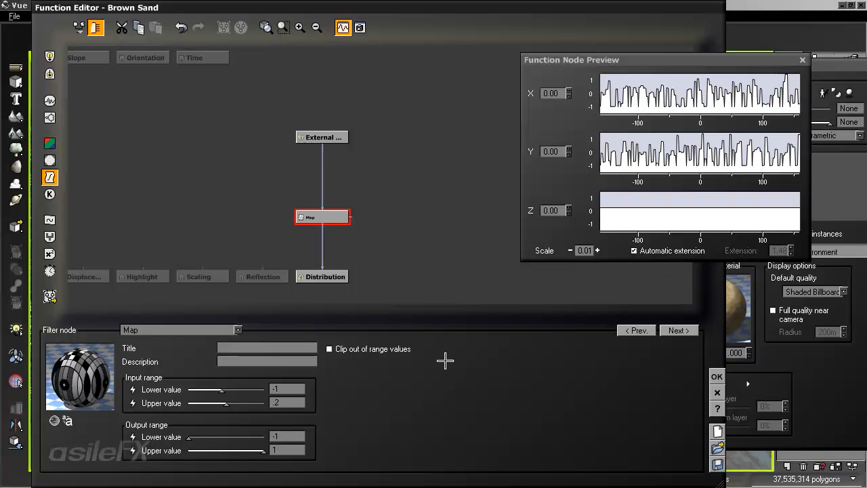
pyautogui.click(303, 405)
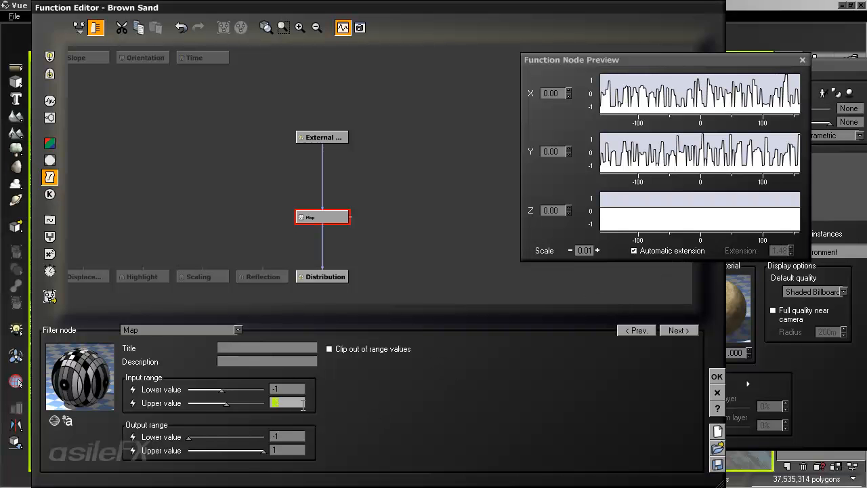
pyautogui.press('Return')
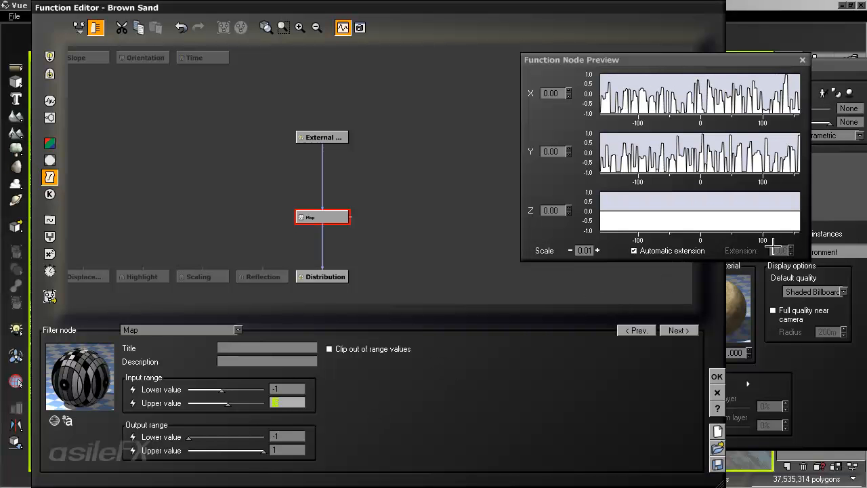
pyautogui.write('.4')
pyautogui.press('Return')
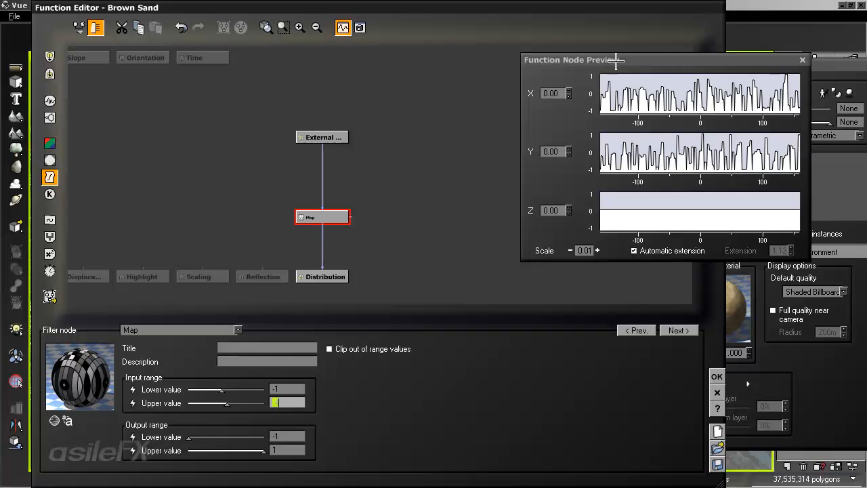
pyautogui.click(343, 27)
pyautogui.click(342, 27)
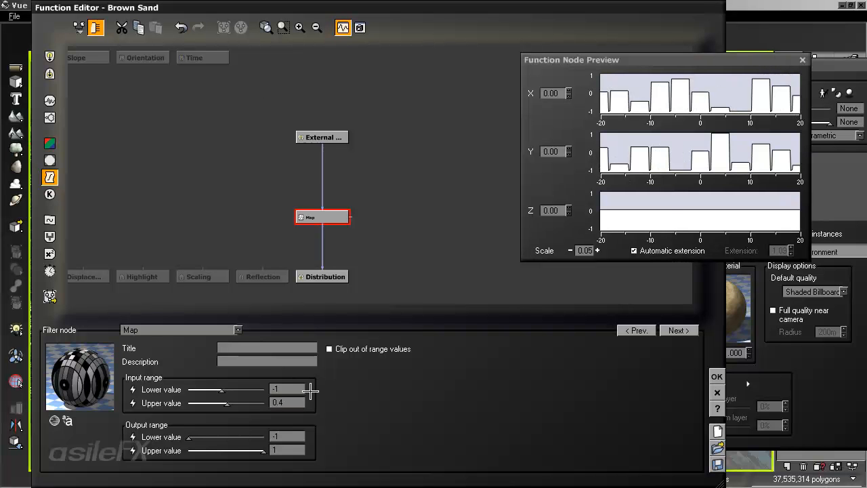
# - Set the Map filter's input upper value to 0.5, clip out-of-range values and accept the distribution function
pyautogui.doubleClick(277, 402)
pyautogui.write('.5')
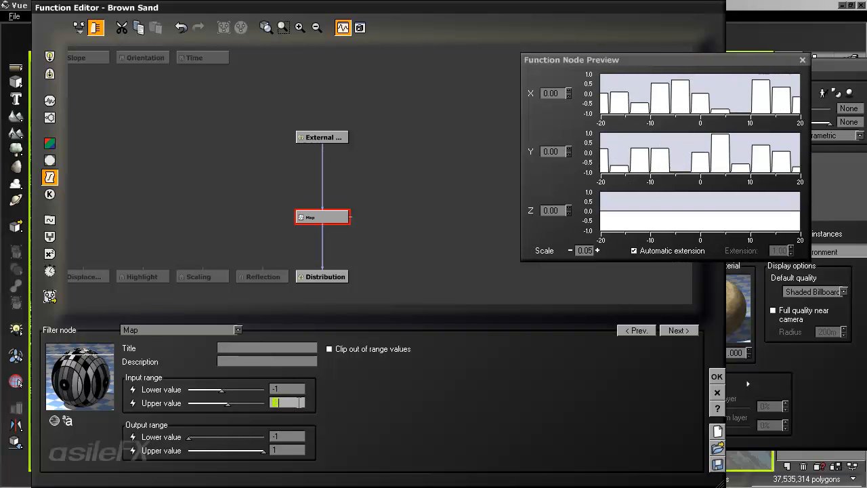
pyautogui.click(377, 348)
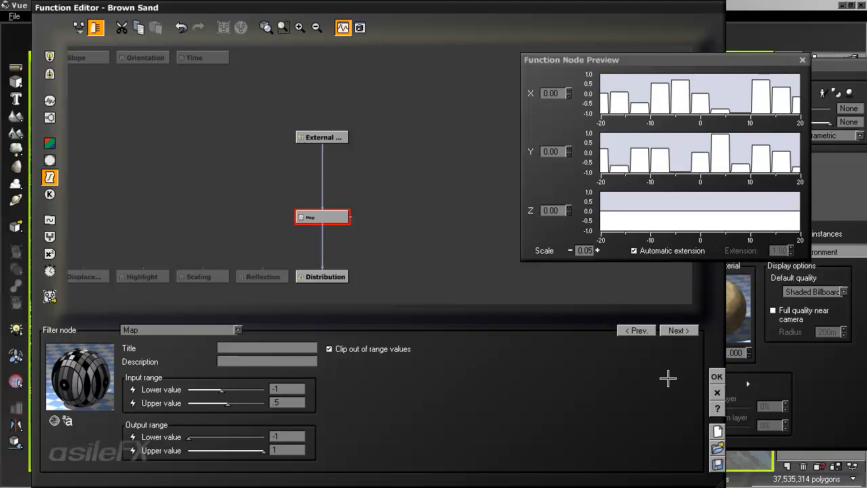
pyautogui.click(716, 376)
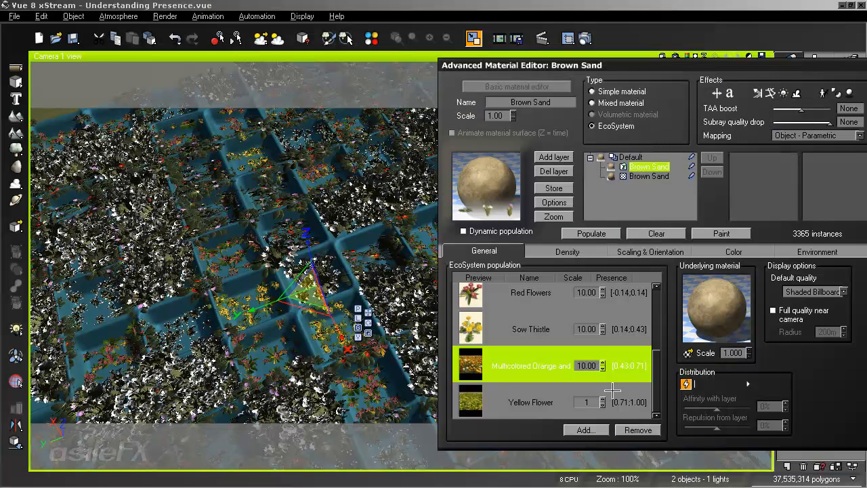
# - Set the Yellow Flower's scale to 10 and repopulate the terrain
pyautogui.doubleClick(593, 402)
pyautogui.click(603, 236)
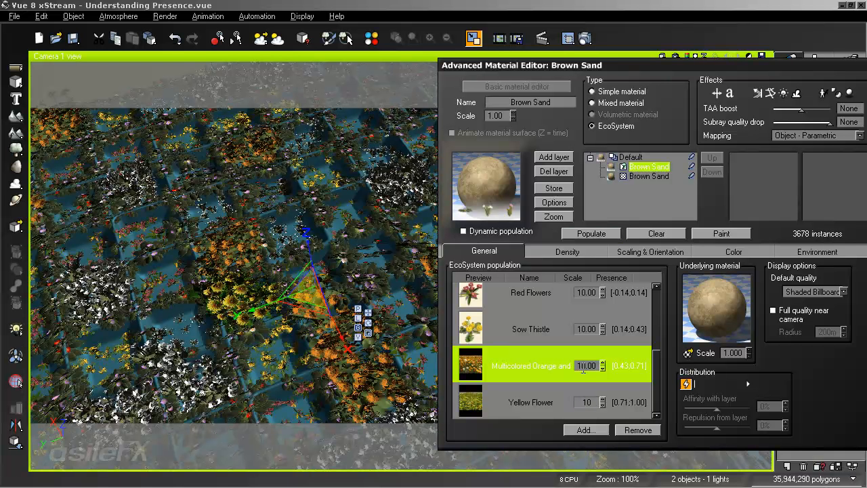
# - Set the Yellow Flower's and the Multicolored Orange species' scales to 5, repopulating the terrain after each change
pyautogui.doubleClick(574, 401)
pyautogui.write('5')
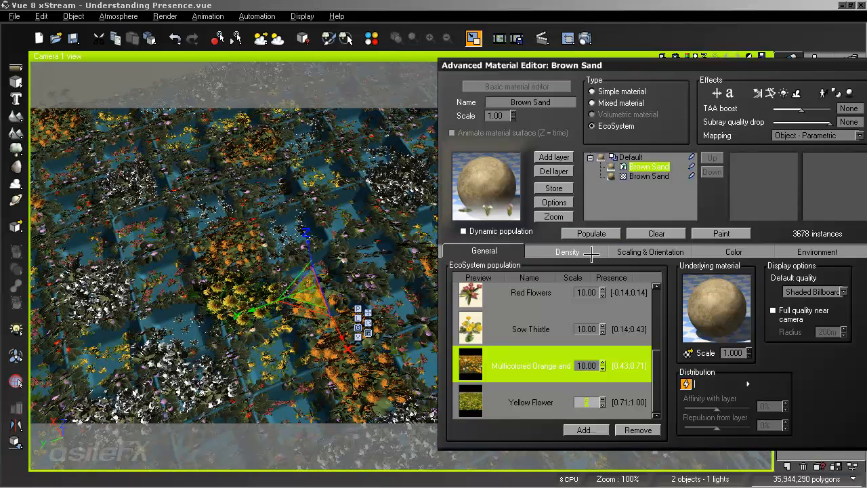
pyautogui.click(591, 233)
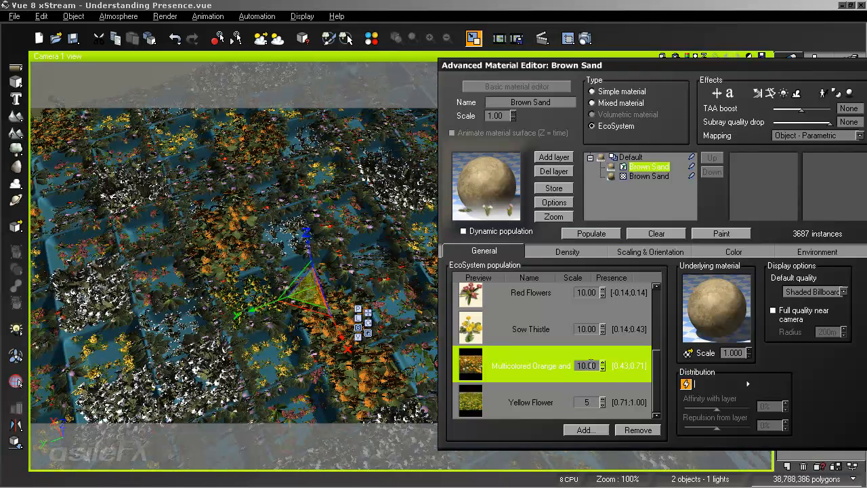
pyautogui.doubleClick(589, 364)
pyautogui.write('5')
pyautogui.click(591, 233)
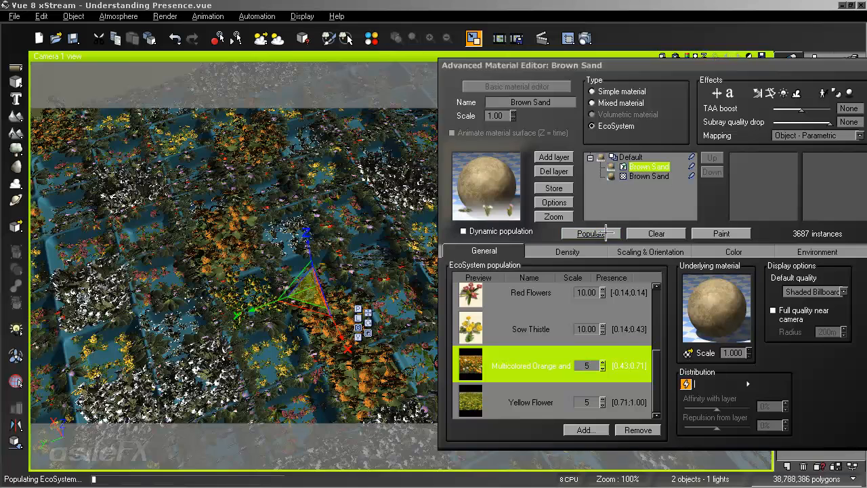
pyautogui.moveTo(225, 283); pyautogui.dragTo(260, 280, button='right')
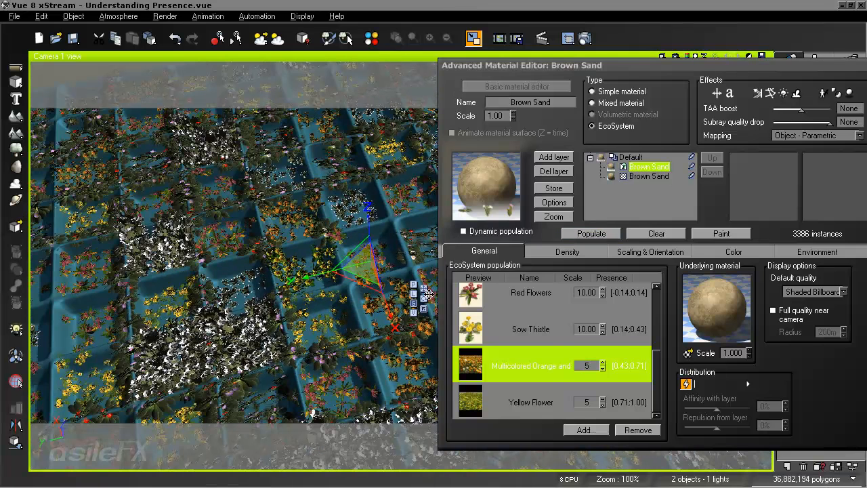
# - Set the Bonny Clump's scale to 4 and repopulate the terrain
pyautogui.click(555, 327)
pyautogui.scroll(2, 561, 338)
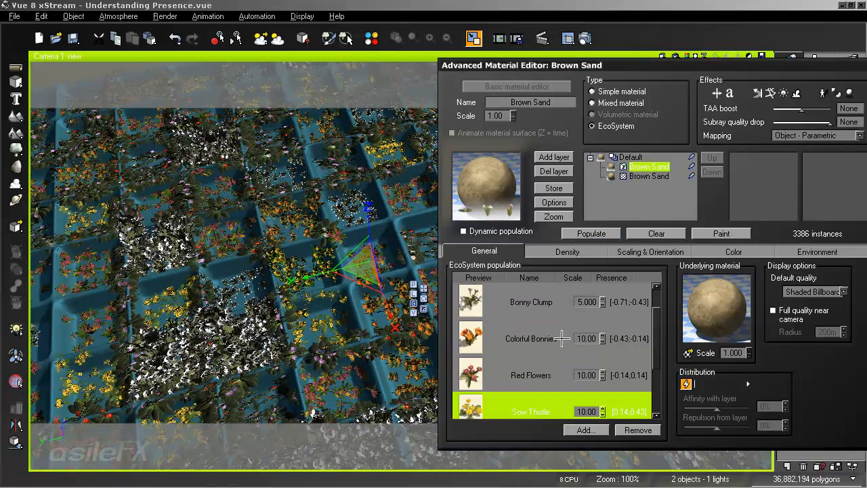
pyautogui.doubleClick(594, 302)
pyautogui.click(590, 302)
pyautogui.moveTo(596, 302); pyautogui.dragTo(530, 300)
pyautogui.write('4')
pyautogui.press('Return')
pyautogui.click(598, 231)
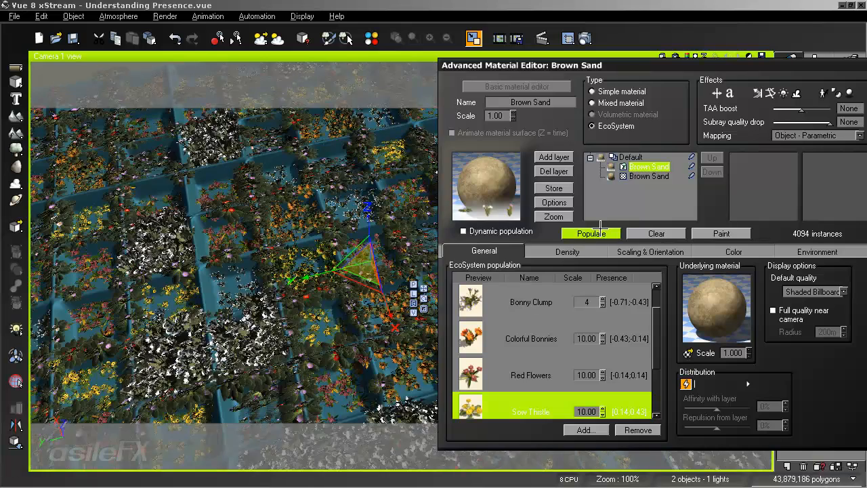
pyautogui.moveTo(354, 262); pyautogui.dragTo(321, 282)
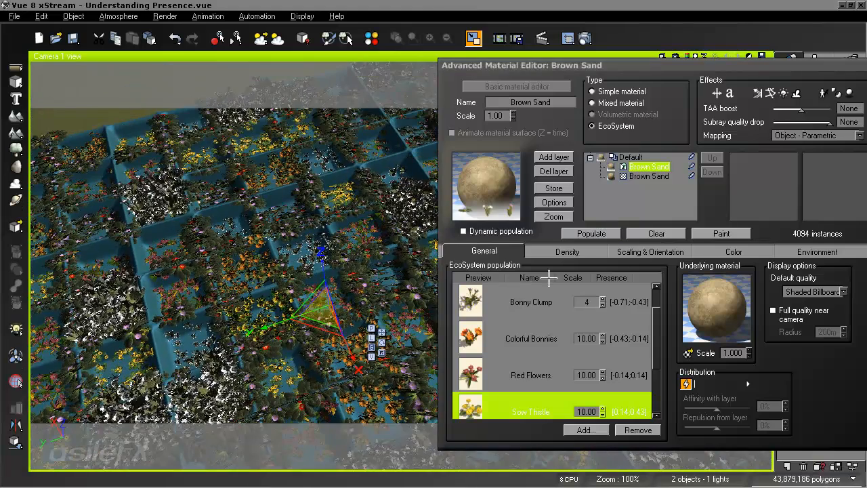
# - Repopulate the terrain at 100% overall density with overlap avoidance off, and accept the material
pyautogui.click(568, 251)
pyautogui.click(591, 233)
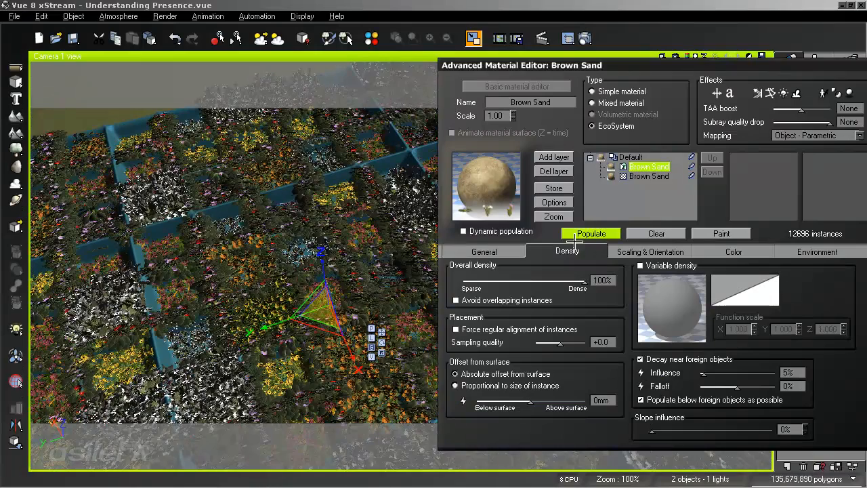
pyautogui.moveTo(305, 312)
pyautogui.mouseDown(button='right')
pyautogui.moveTo(350, 309)
pyautogui.moveTo(342, 327)
pyautogui.moveTo(312, 325)
pyautogui.mouseUp(button='right')
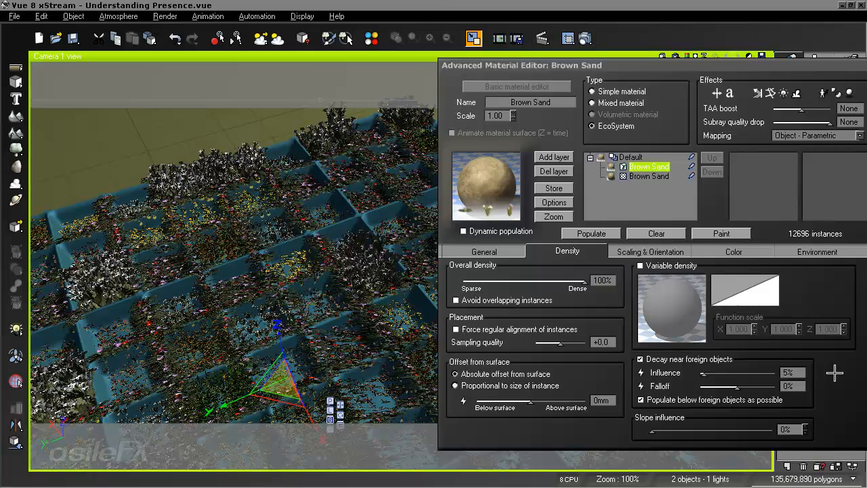
pyautogui.moveTo(834, 372); pyautogui.dragTo(679, 354)
pyautogui.click(728, 334)
# - Reopen the terrain's Brown Sand material, raise the slope range's lower limit to 0.55 and repopulate the terrain
pyautogui.moveTo(477, 319); pyautogui.dragTo(489, 290, button='middle')
pyautogui.scroll(3, 519, 273)
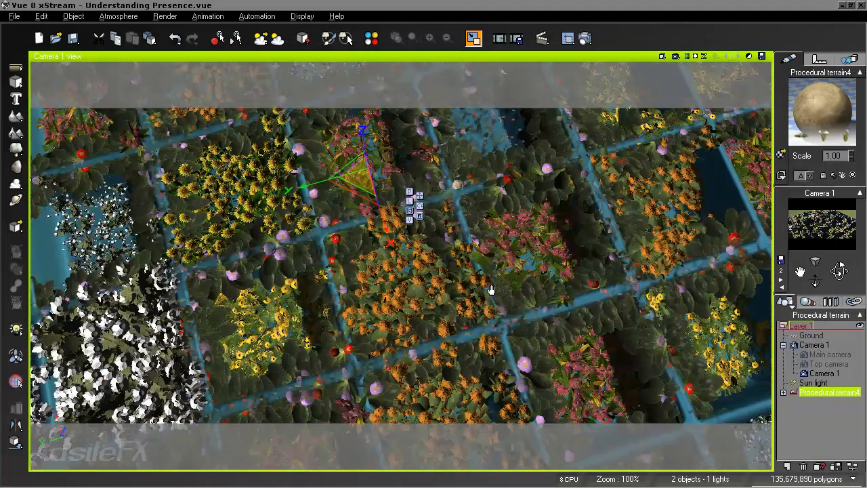
pyautogui.scroll(-2, 491, 287)
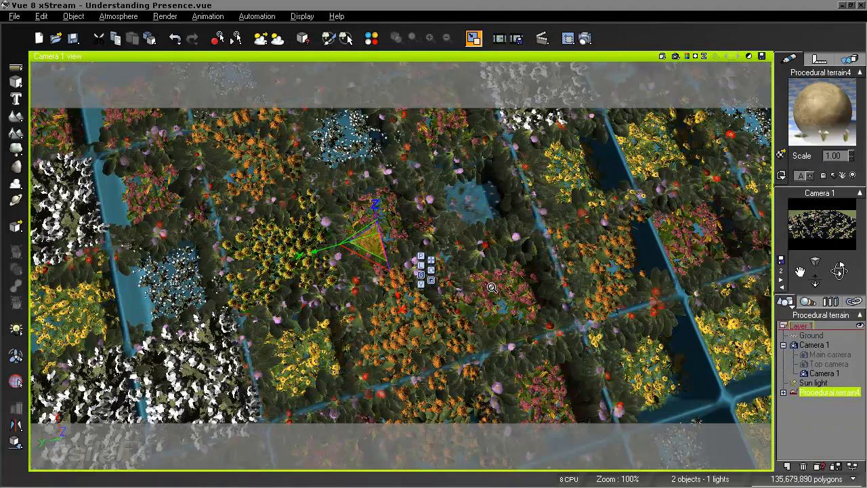
pyautogui.rightClick(803, 92)
pyautogui.click(758, 92)
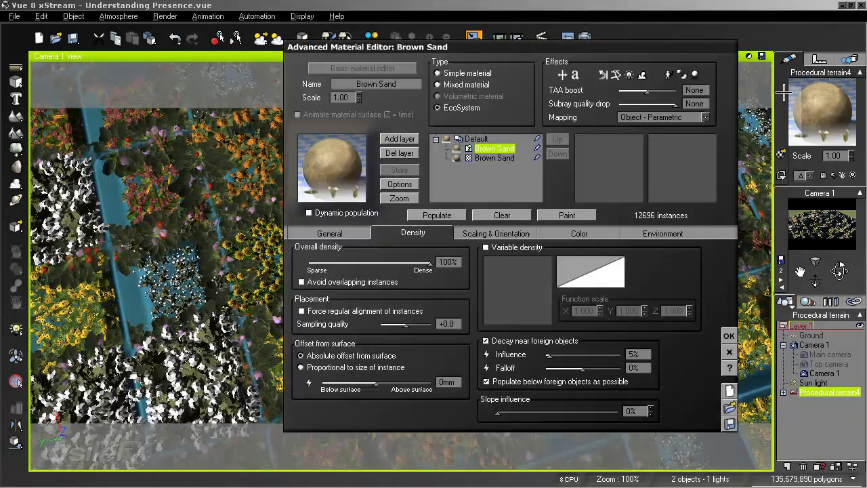
pyautogui.click(663, 234)
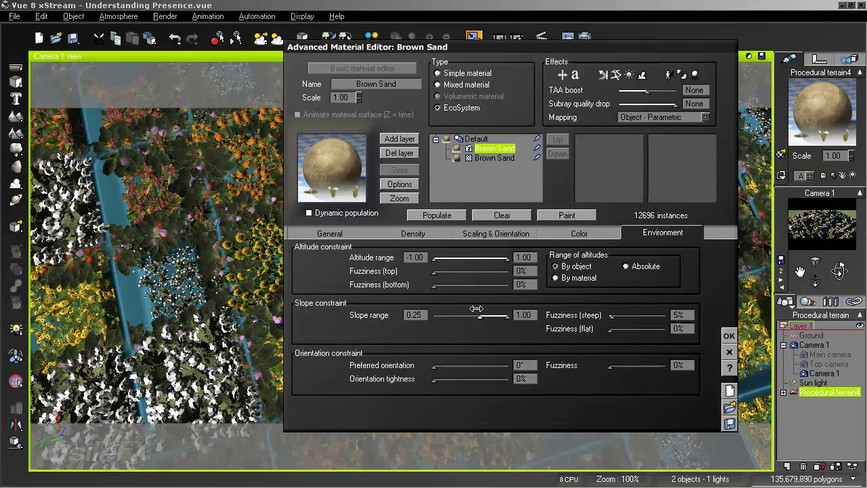
pyautogui.moveTo(480, 319); pyautogui.dragTo(494, 316)
pyautogui.click(437, 214)
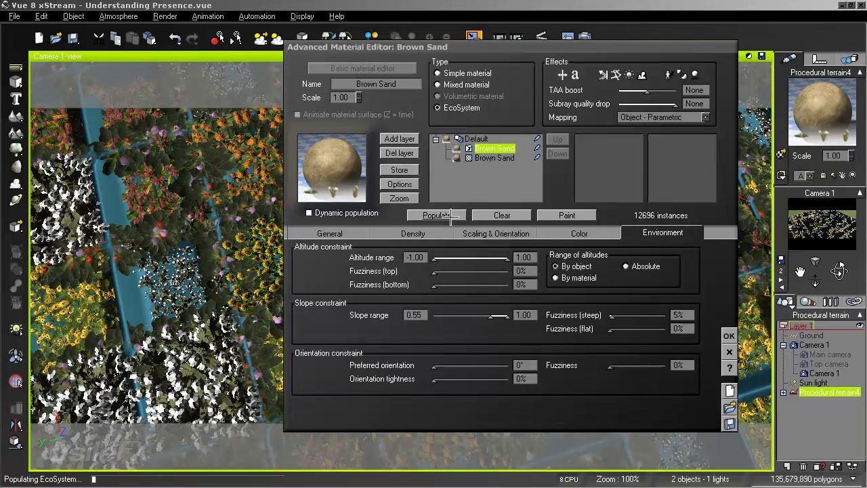
# - Raise the slope range's lower limit to 0.70 and repopulate the terrain
pyautogui.moveTo(220, 212); pyautogui.dragTo(200, 234, button='right')
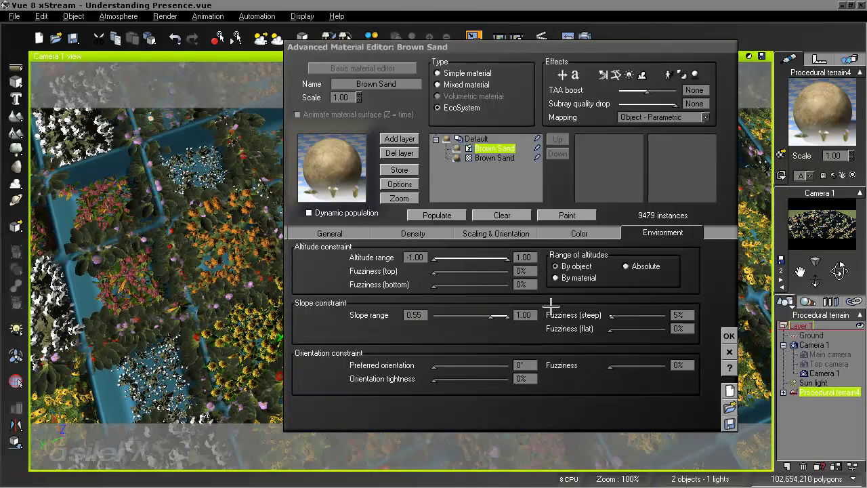
pyautogui.moveTo(498, 318); pyautogui.dragTo(502, 309)
pyautogui.click(451, 214)
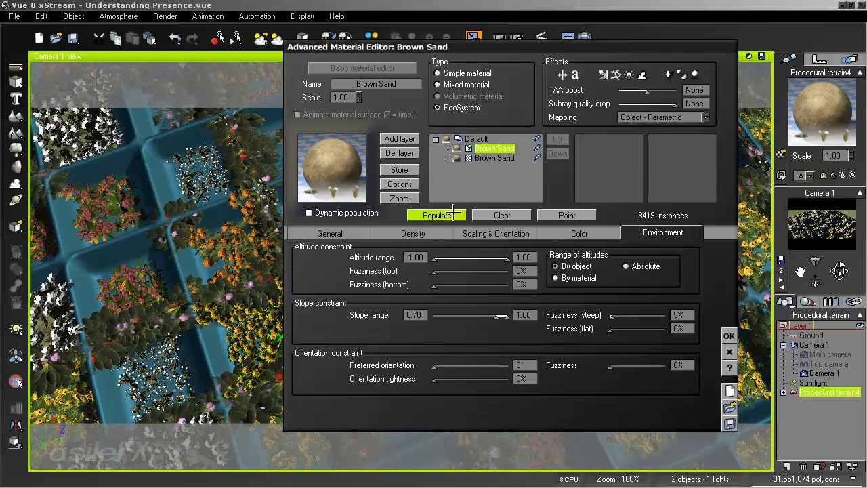
# - Set the slope range's lower limit to 0.20 and the altitude range's upper limit to -0.93, and repopulate the terrain
pyautogui.moveTo(145, 233); pyautogui.dragTo(157, 287, button='right')
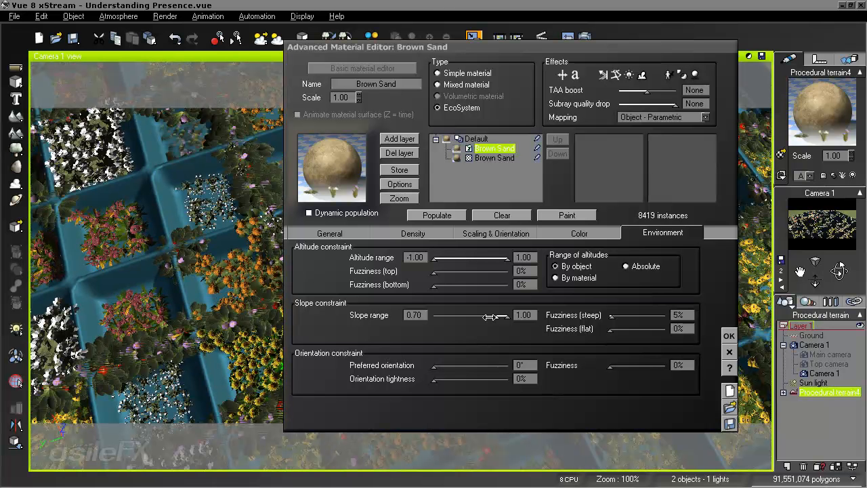
pyautogui.moveTo(490, 316); pyautogui.dragTo(478, 316)
pyautogui.moveTo(433, 257)
pyautogui.mouseDown()
pyautogui.moveTo(467, 258)
pyautogui.moveTo(432, 258)
pyautogui.mouseUp()
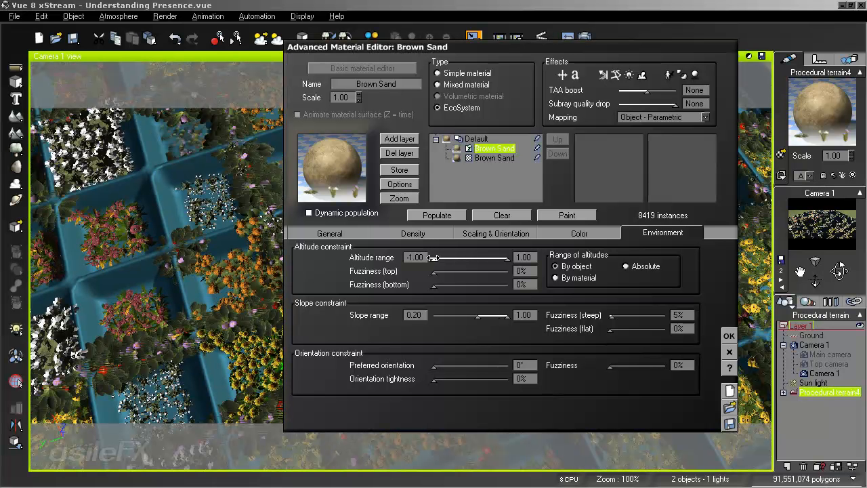
pyautogui.moveTo(485, 258); pyautogui.dragTo(460, 252)
pyautogui.click(436, 215)
pyautogui.click(437, 215)
pyautogui.click(436, 215)
# - Set the altitude range's upper limit to -0.99 and repopulate the terrain
pyautogui.moveTo(40, 249); pyautogui.dragTo(85, 335, button='right')
pyautogui.moveTo(193, 383); pyautogui.dragTo(199, 269, button='right')
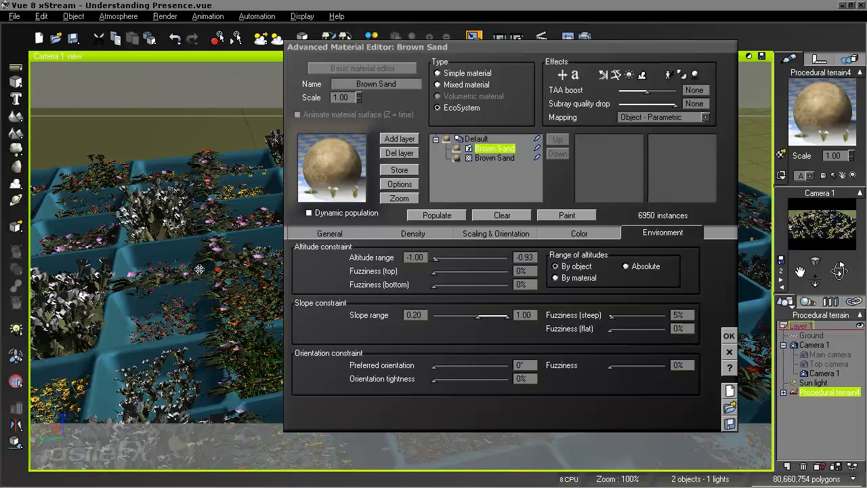
pyautogui.click(522, 257)
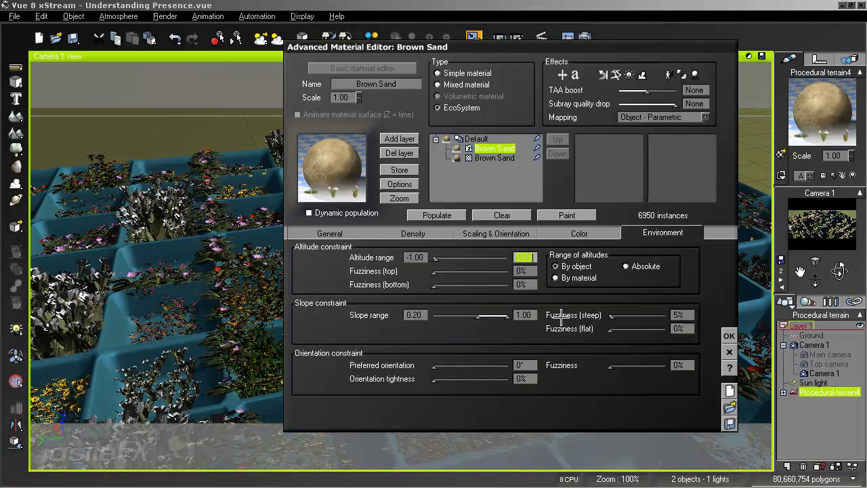
pyautogui.write('-.99')
pyautogui.click(437, 215)
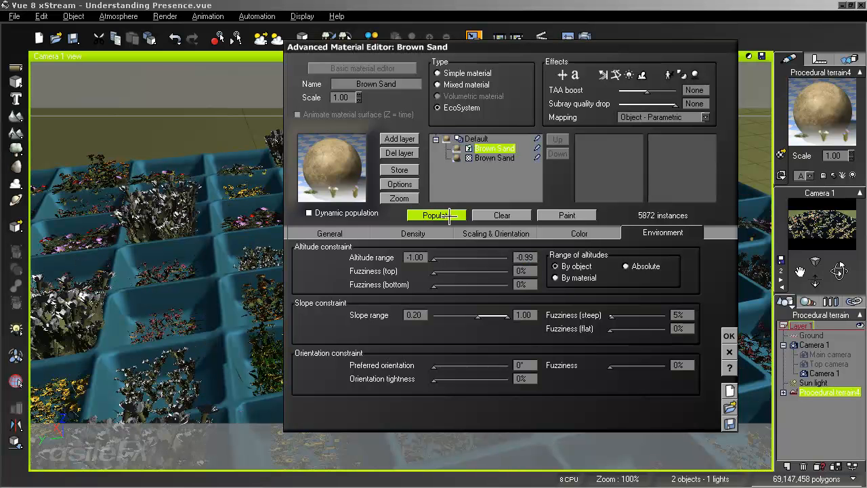
pyautogui.moveTo(238, 299); pyautogui.dragTo(118, 306, button='middle')
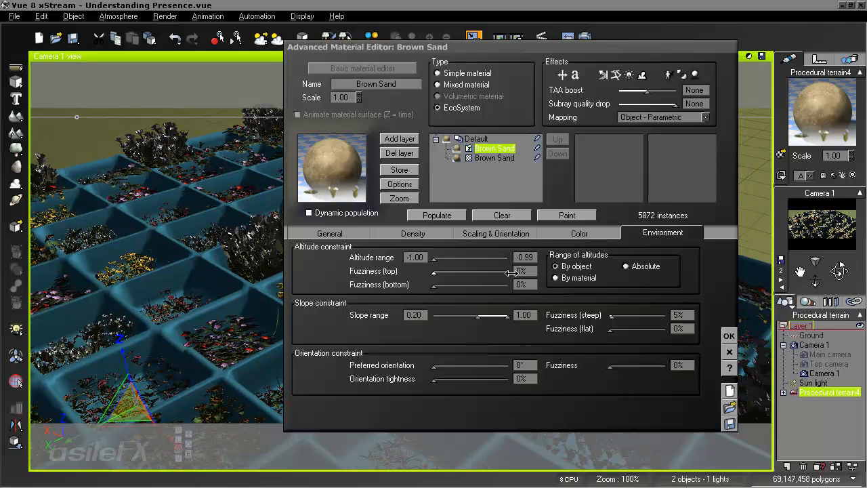
pyautogui.moveTo(258, 290); pyautogui.dragTo(453, 263, button='middle')
pyautogui.click(626, 266)
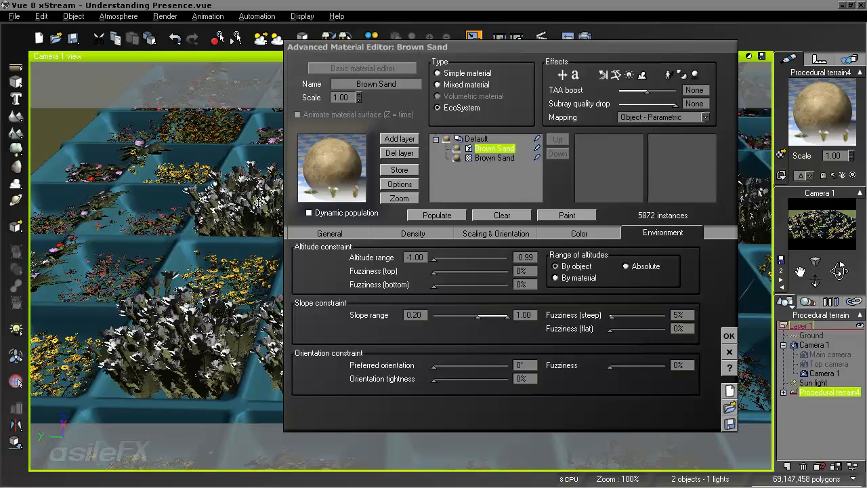
# - Try a scale of 10 and then 4 for the Colorful Bonnies species, repopulating the terrain after each change
pyautogui.moveTo(259, 203); pyautogui.dragTo(182, 228, button='right')
pyautogui.moveTo(226, 326); pyautogui.dragTo(118, 264, button='right')
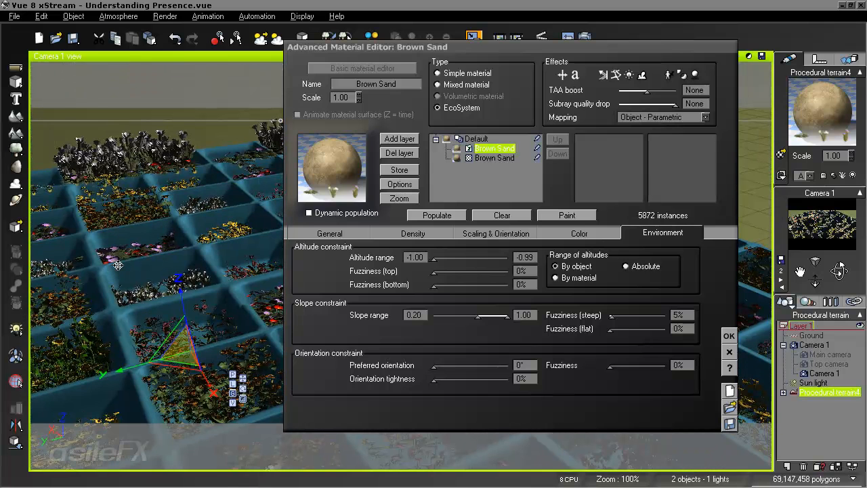
pyautogui.scroll(2, 254, 280)
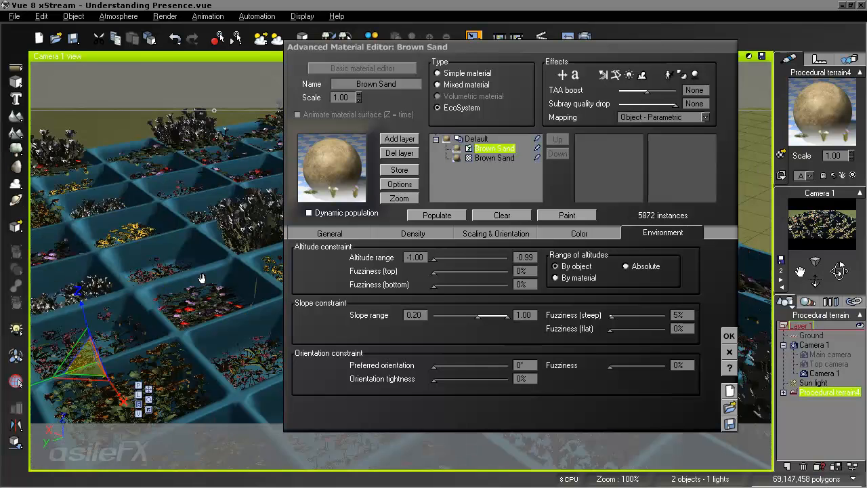
pyautogui.click(330, 232)
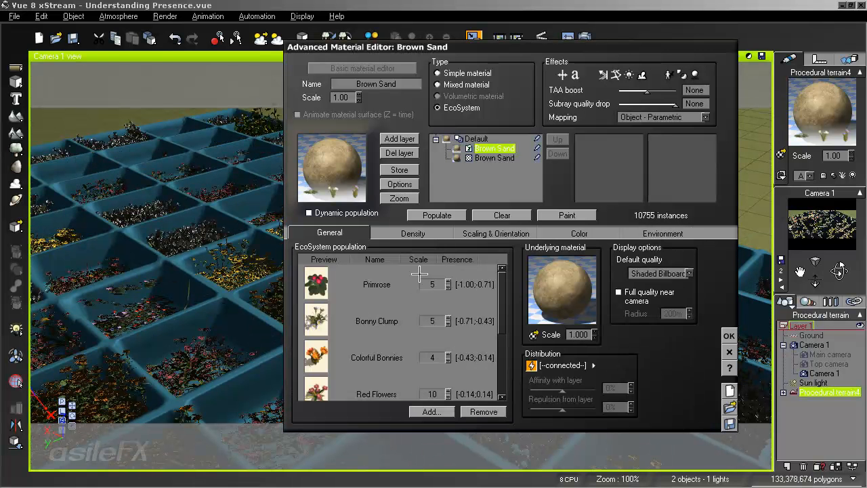
pyautogui.click(386, 357)
pyautogui.click(437, 358)
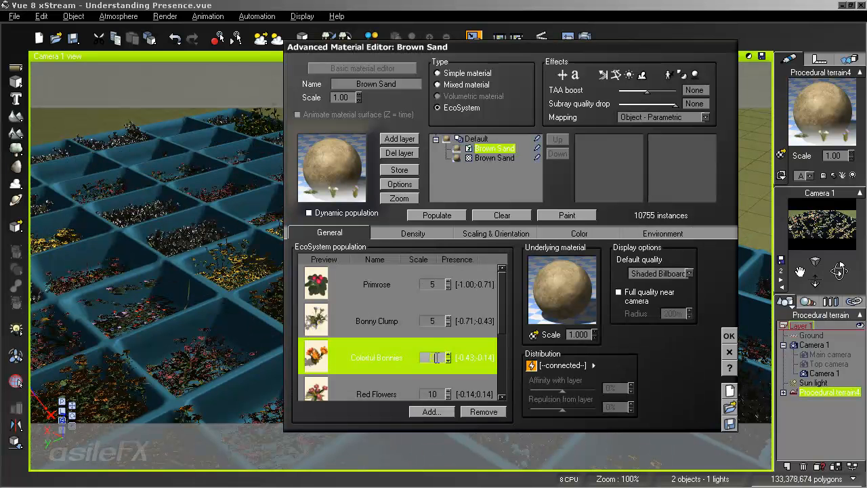
pyautogui.click(437, 215)
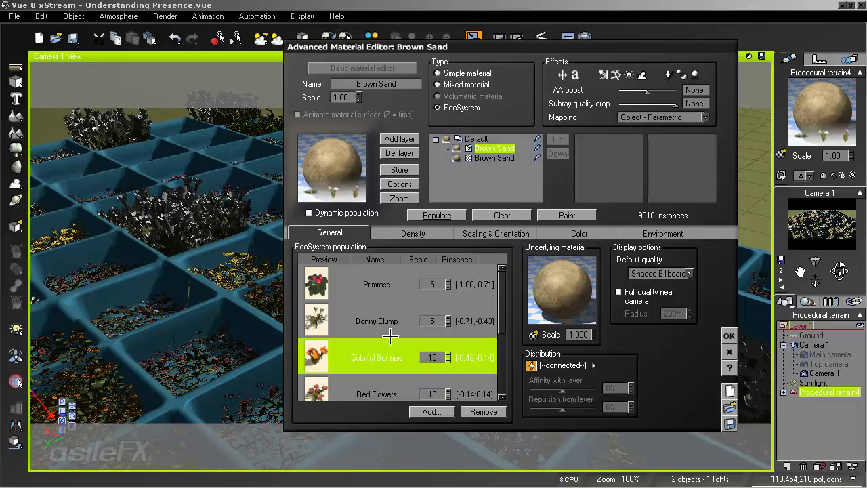
pyautogui.click(440, 358)
pyautogui.write('4')
pyautogui.click(437, 215)
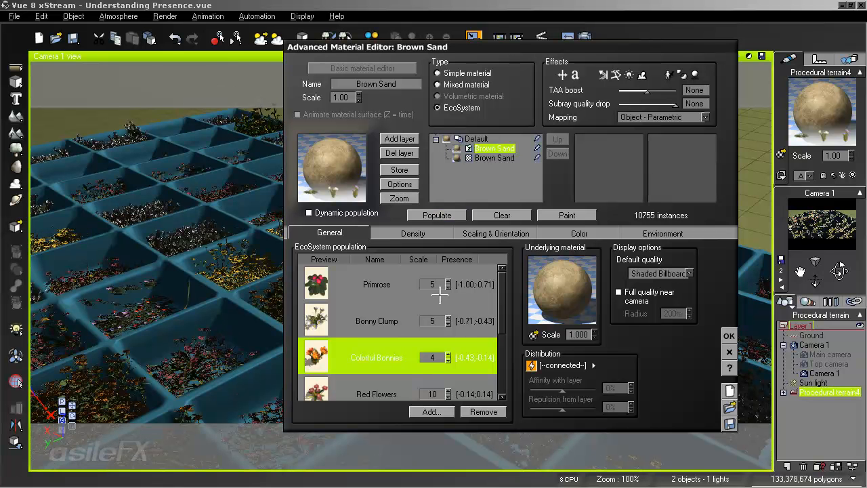
# - Set the Colorful Bonnies' scale to 5 and repopulate the terrain
pyautogui.click(437, 357)
pyautogui.write('5')
pyautogui.click(437, 215)
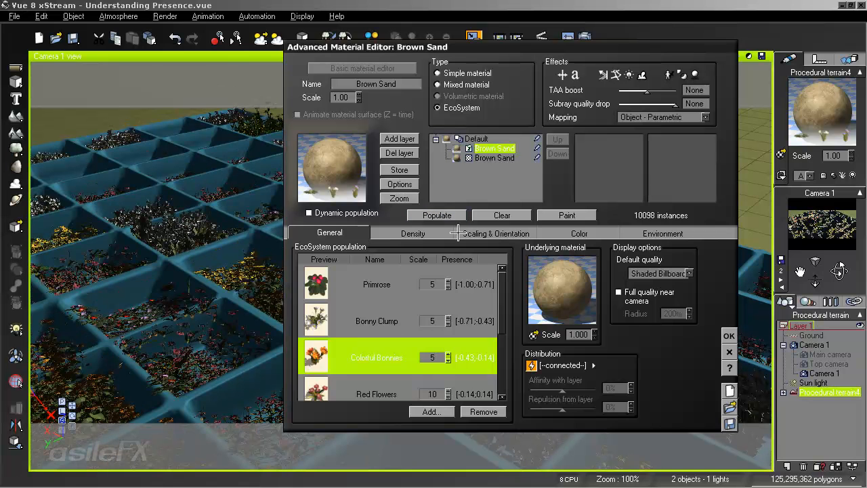
# - Raise the placement sampling quality to +3.8, reduce it to +2.3, and repopulate the terrain after each change
pyautogui.click(411, 233)
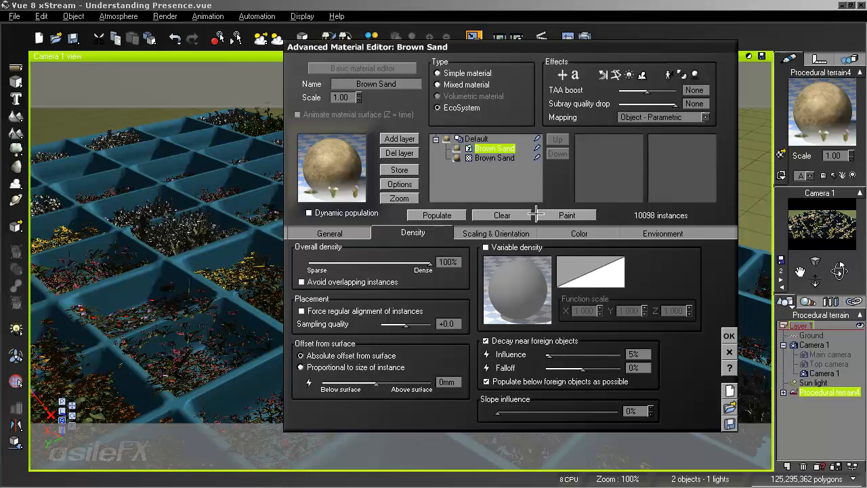
pyautogui.moveTo(405, 325); pyautogui.dragTo(428, 324)
pyautogui.click(436, 215)
pyautogui.click(437, 216)
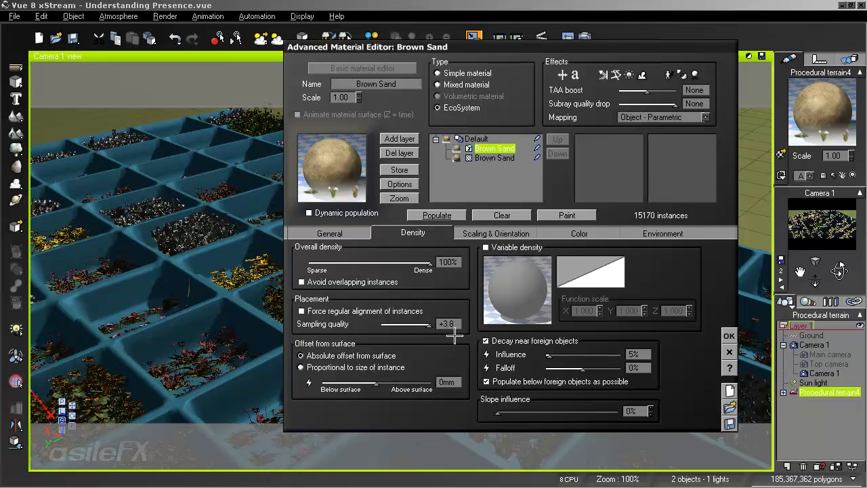
pyautogui.moveTo(414, 322); pyautogui.dragTo(405, 322)
pyautogui.click(436, 215)
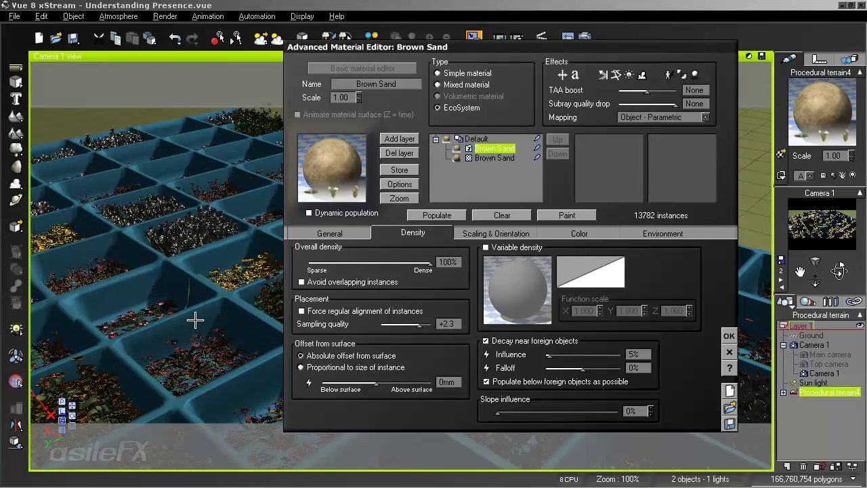
# - Turn off decay near foreign objects, repopulate the terrain and accept the material
pyautogui.moveTo(182, 303); pyautogui.dragTo(247, 287, button='right')
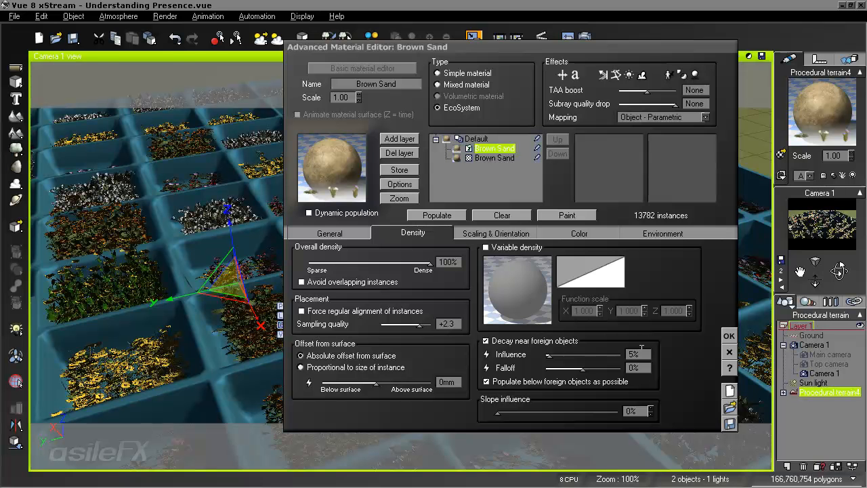
pyautogui.click(532, 340)
pyautogui.click(428, 215)
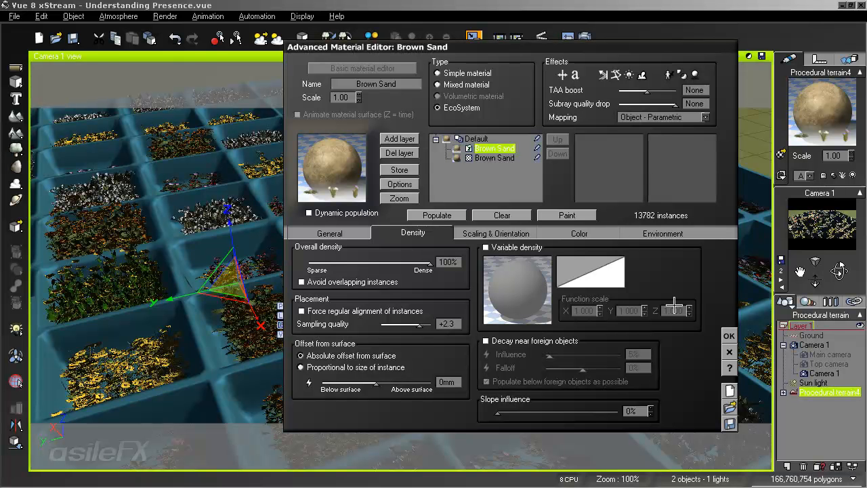
pyautogui.click(728, 336)
# - Reopen the terrain's Brown Sand material and set the overall scaling to 2, then to 1.5, repopulating after each change
pyautogui.moveTo(309, 264); pyautogui.dragTo(469, 177, button='right')
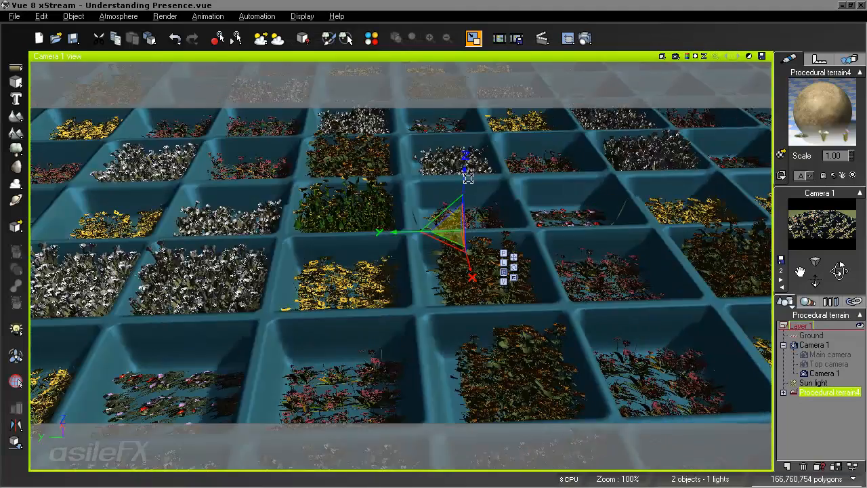
pyautogui.moveTo(489, 165); pyautogui.dragTo(495, 218, button='middle')
pyautogui.scroll(-5, 495, 213)
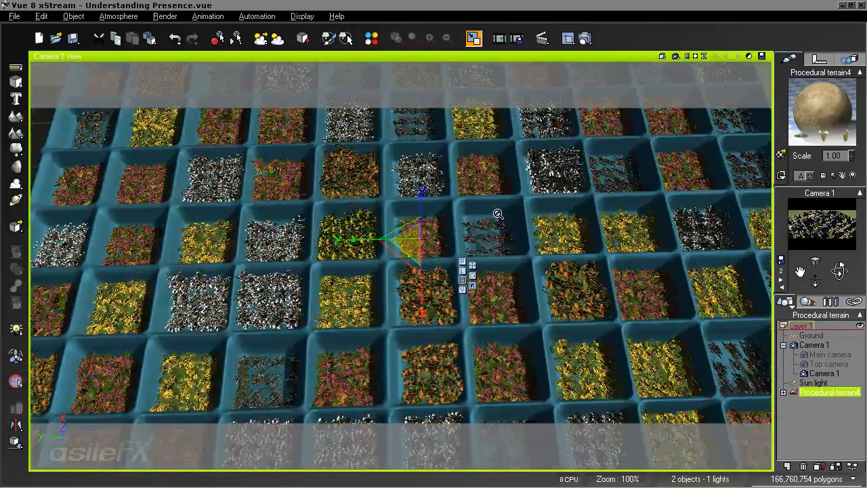
pyautogui.scroll(5, 498, 214)
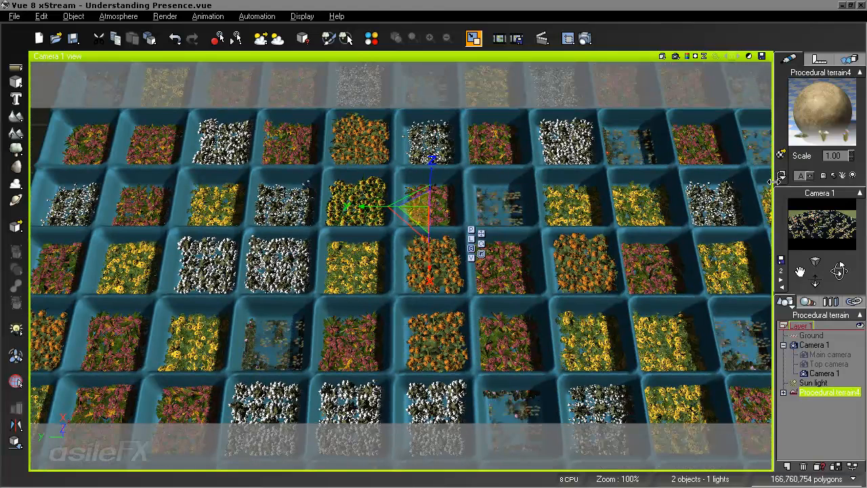
pyautogui.doubleClick(809, 132)
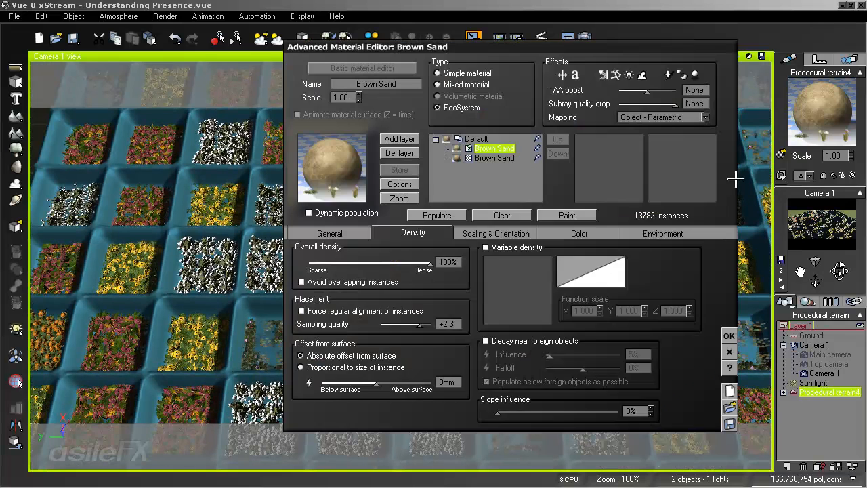
pyautogui.click(497, 232)
pyautogui.doubleClick(411, 259)
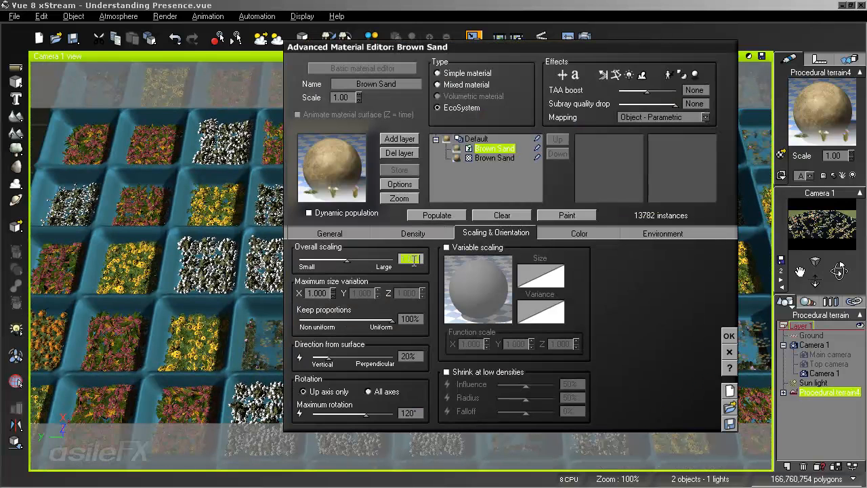
pyautogui.write('2')
pyautogui.click(432, 214)
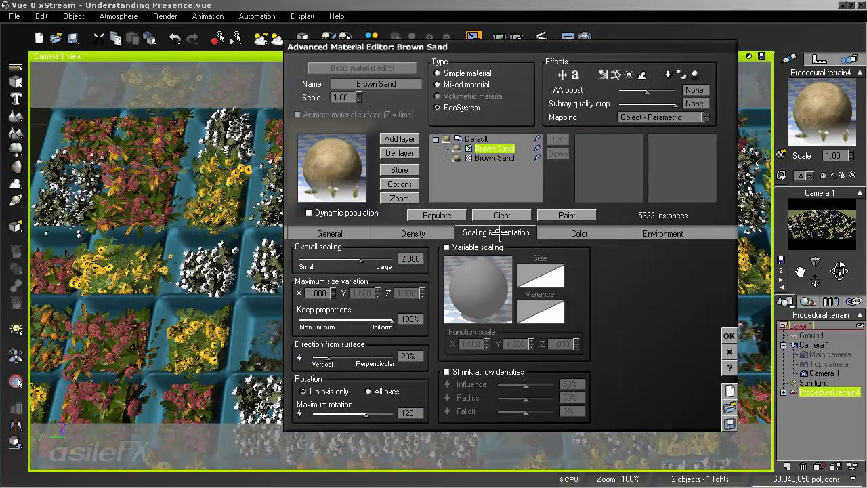
pyautogui.write('1.5')
pyautogui.click(437, 215)
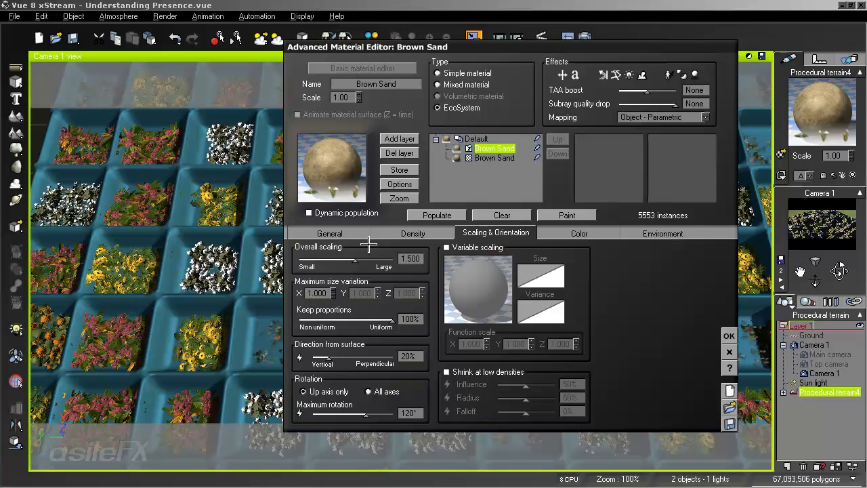
# - Review the species' individual scales in the EcoSystem population and accept the material
pyautogui.click(325, 231)
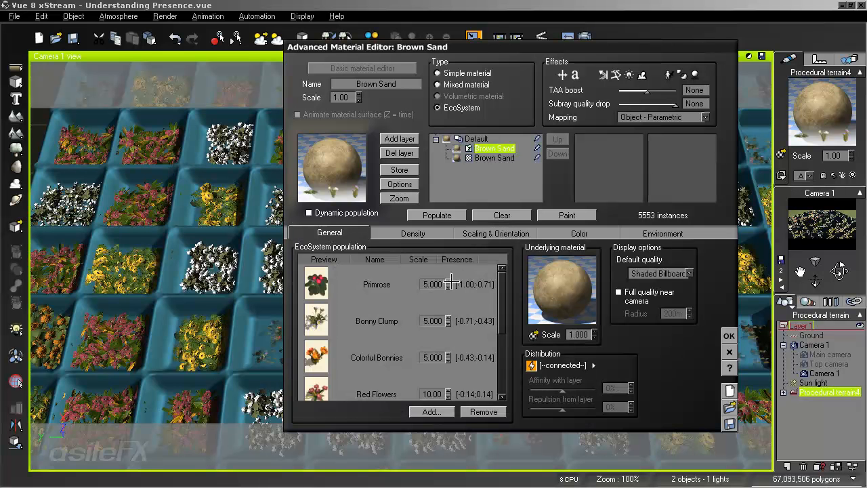
pyautogui.moveTo(501, 287)
pyautogui.mouseDown()
pyautogui.moveTo(509, 344)
pyautogui.moveTo(506, 287)
pyautogui.mouseUp()
pyautogui.click(729, 335)
# - Reopen the terrain's Brown Sand material and open its distribution function for editing
pyautogui.moveTo(560, 253); pyautogui.dragTo(508, 235, button='right')
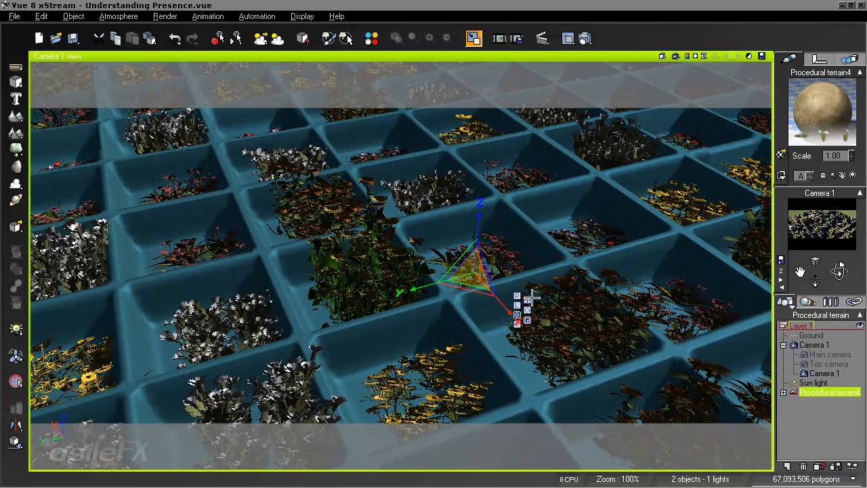
pyautogui.rightClick(799, 95)
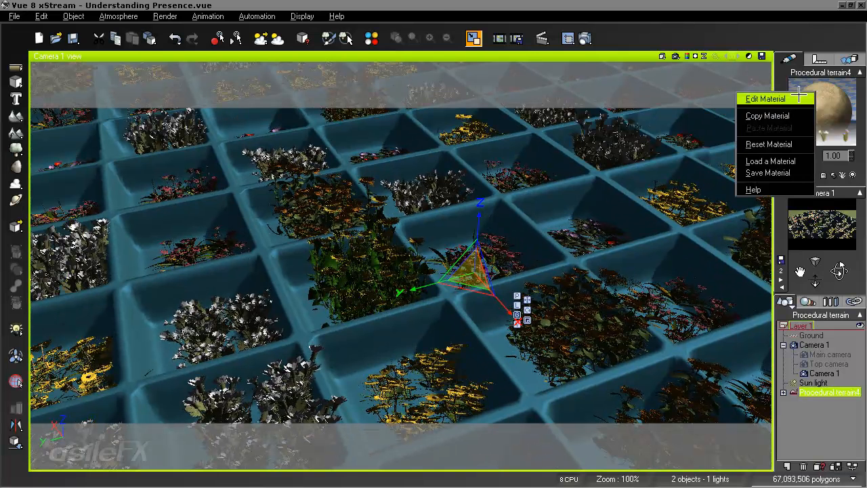
pyautogui.click(758, 97)
pyautogui.click(409, 233)
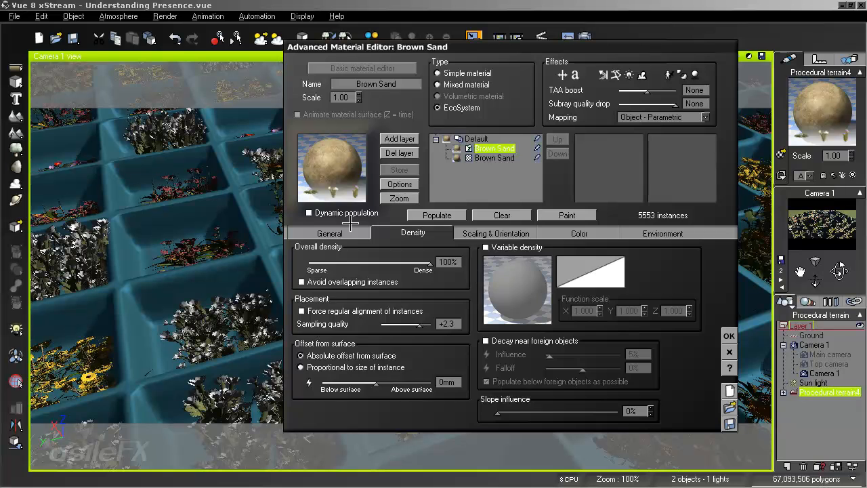
pyautogui.click(344, 232)
pyautogui.click(596, 365)
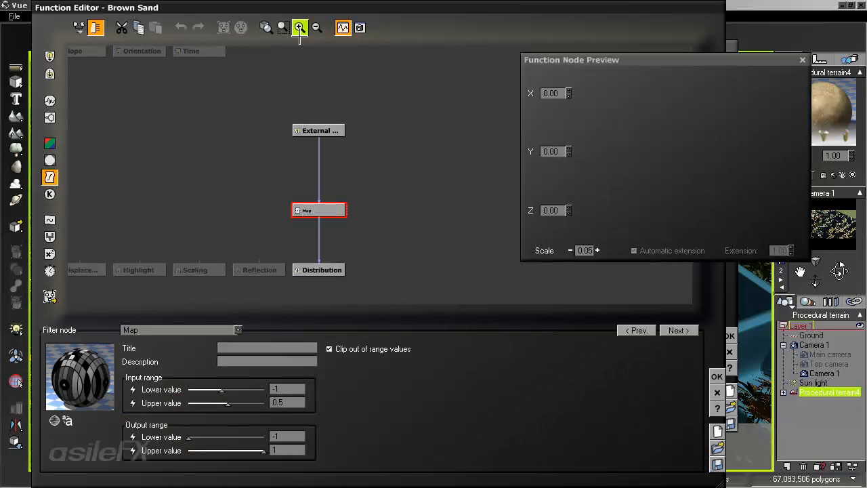
# - Insert a Blender node between the External Dependency and Map nodes and feed its second input from External Dependency too
pyautogui.click(299, 27)
pyautogui.moveTo(273, 76); pyautogui.dragTo(350, 74)
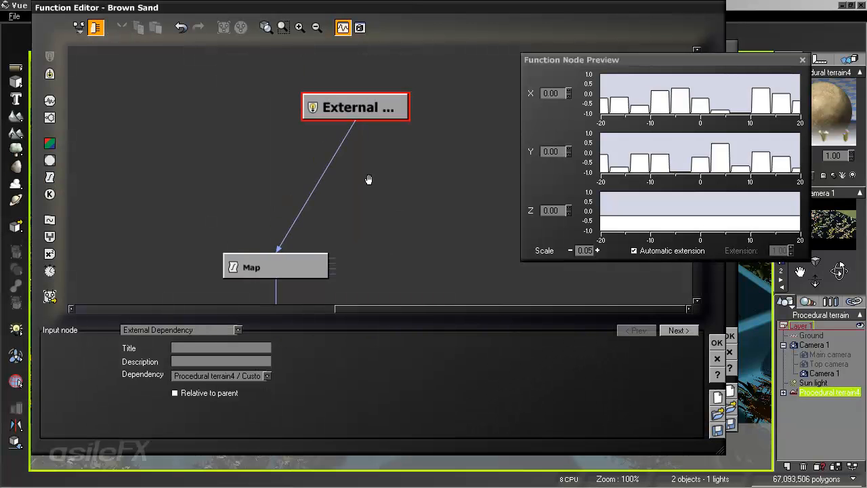
pyautogui.moveTo(291, 245); pyautogui.dragTo(296, 284)
pyautogui.click(321, 162)
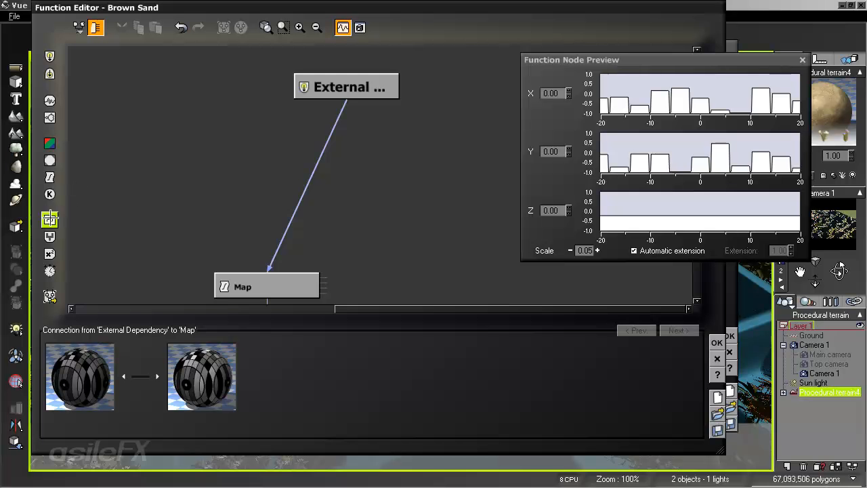
pyautogui.click(49, 236)
pyautogui.moveTo(302, 209); pyautogui.dragTo(352, 105)
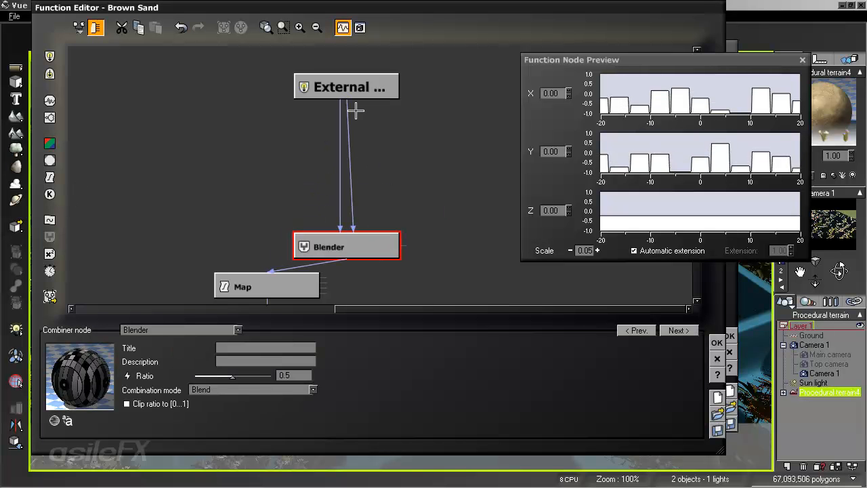
# - Set the Blender node's combination mode to Add
pyautogui.click(351, 164)
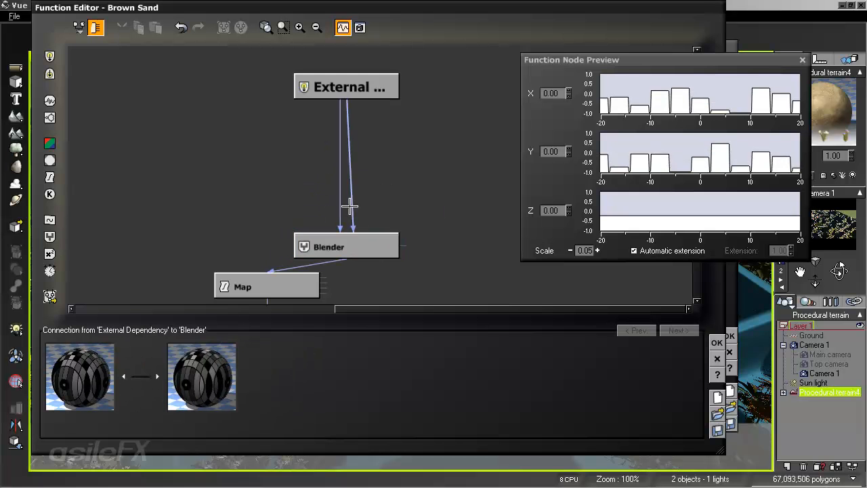
pyautogui.click(346, 247)
pyautogui.click(211, 393)
pyautogui.click(217, 408)
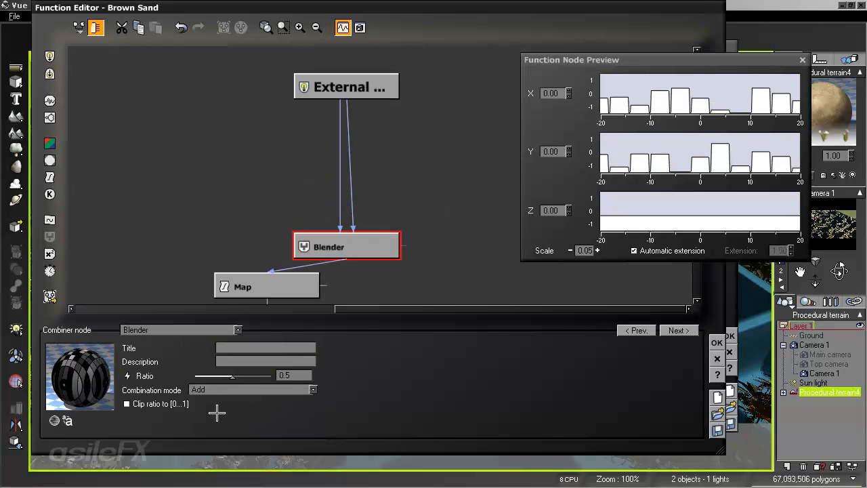
# - Insert a filter node on the second External Dependency to Blender connection and make it an Offset (X+a) filter
pyautogui.click(350, 171)
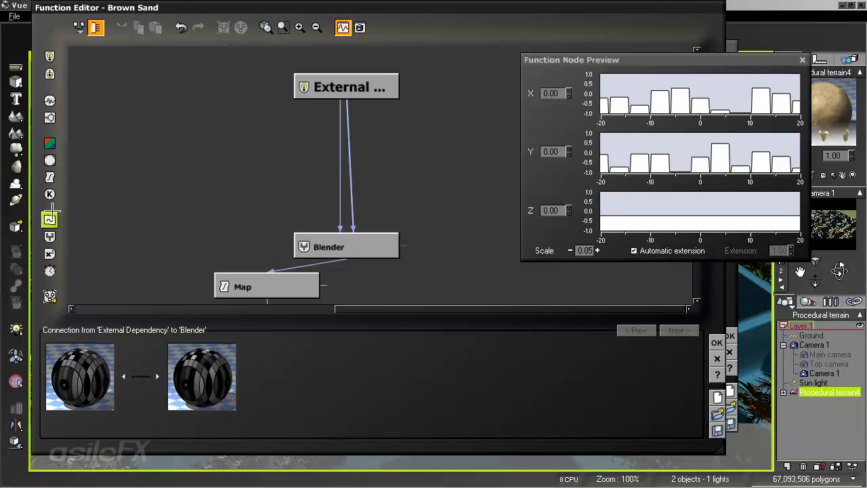
pyautogui.click(49, 176)
pyautogui.moveTo(328, 169); pyautogui.dragTo(406, 168)
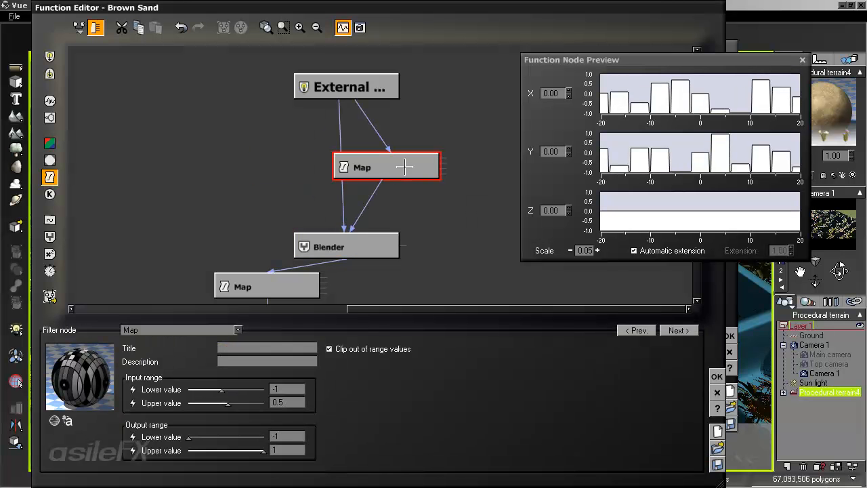
pyautogui.click(177, 330)
pyautogui.click(177, 203)
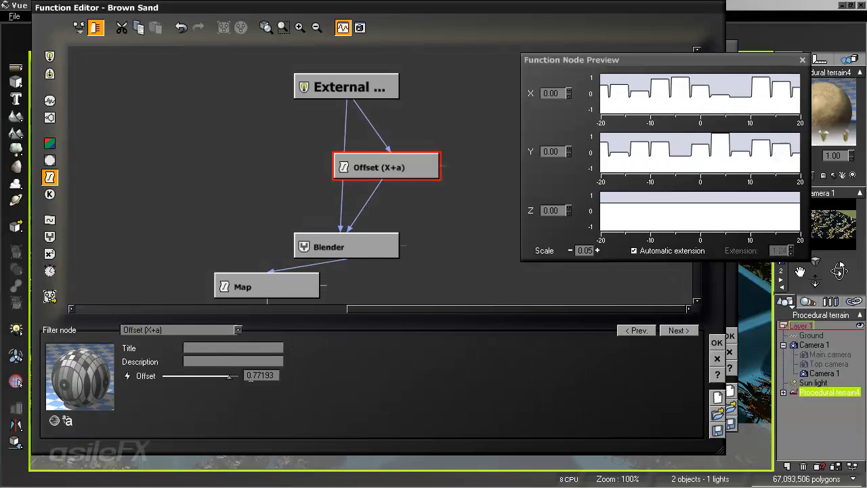
# - Set the Offset (X+a) node's offset to 0.35
pyautogui.click(261, 375)
pyautogui.press('BackSpace')
pyautogui.press('Return')
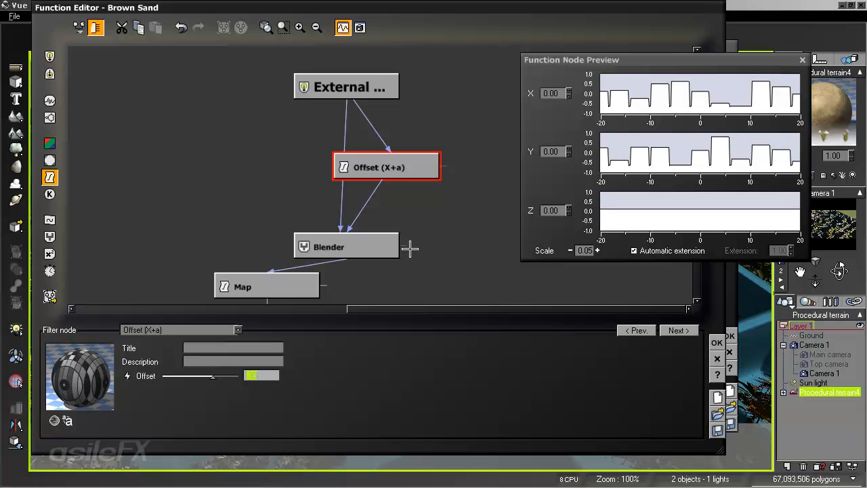
# - Turn off clipping of out-of-range values on the Map node and set its input range from -1.3 to 1.3
pyautogui.click(293, 281)
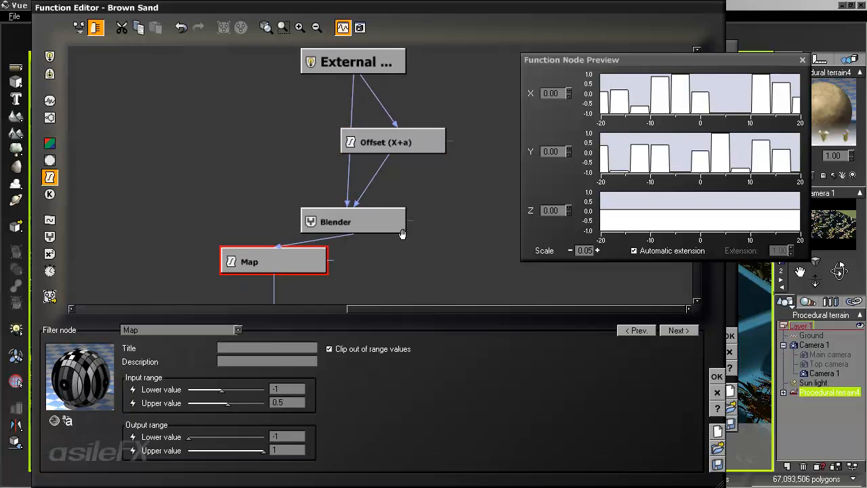
pyautogui.click(355, 349)
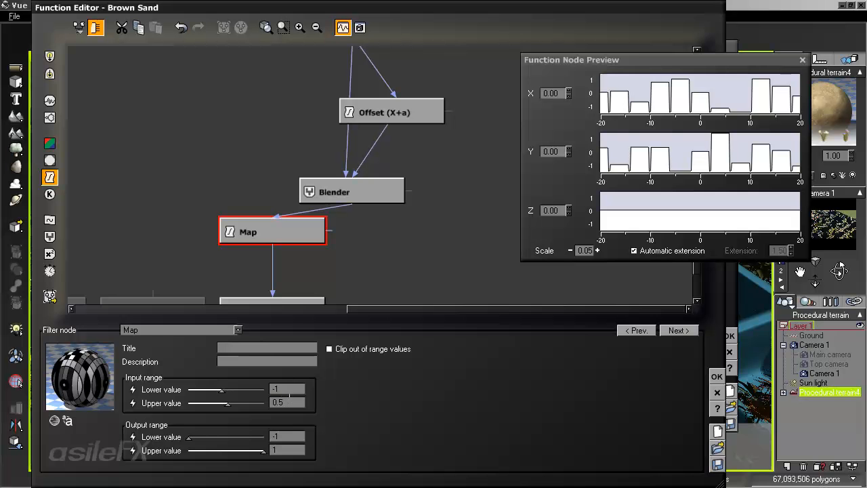
pyautogui.click(287, 399)
pyautogui.write('0')
pyautogui.press('Return')
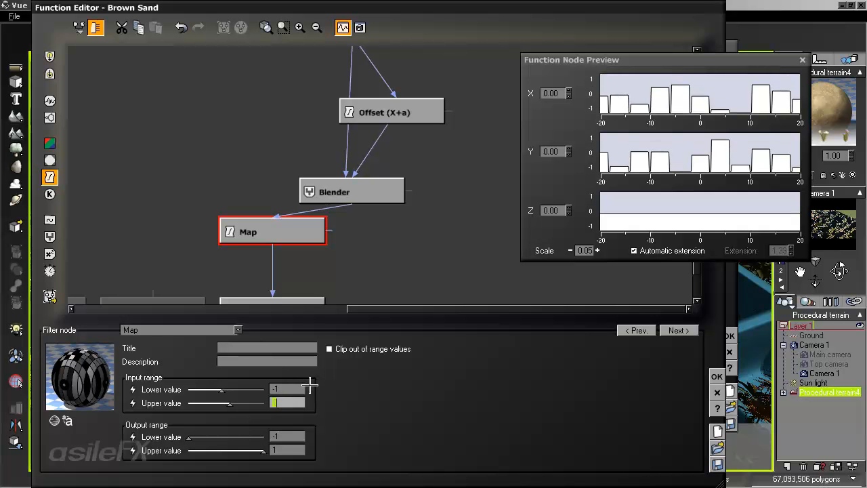
pyautogui.press('Return')
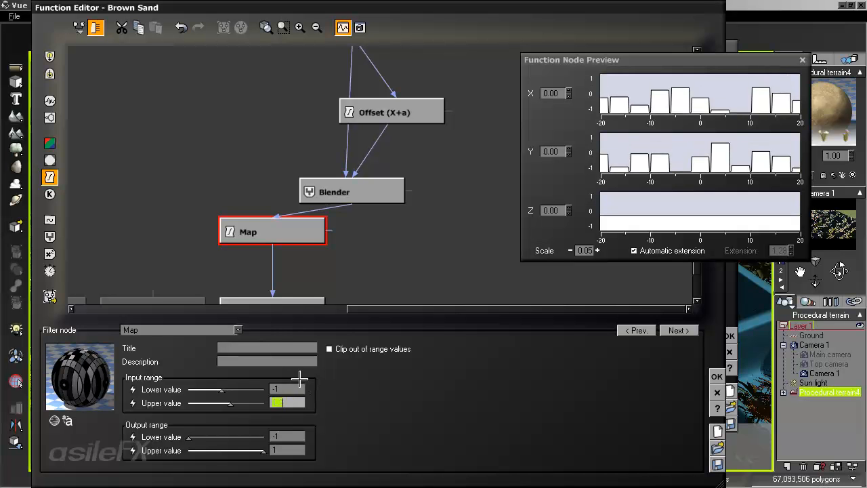
pyautogui.click(295, 387)
pyautogui.write('-1')
pyautogui.press('Return')
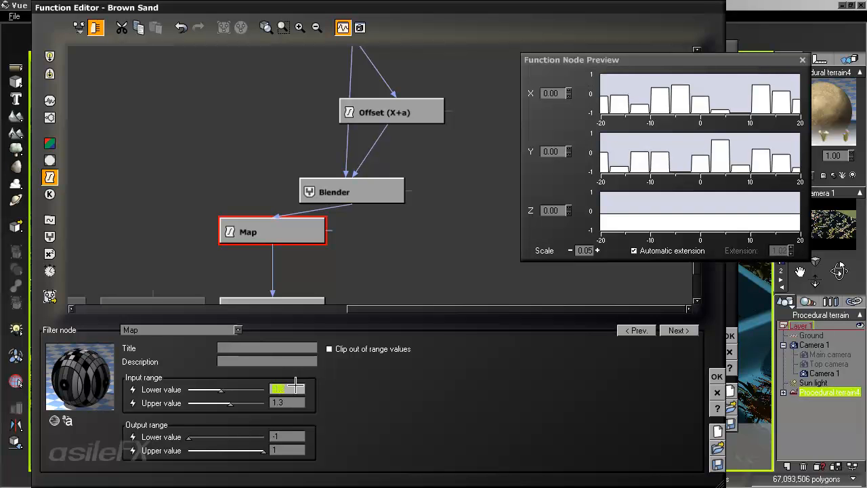
# - Show a wider range in the function node preview and set the Map node's upper input value to 1
pyautogui.click(573, 251)
pyautogui.click(573, 250)
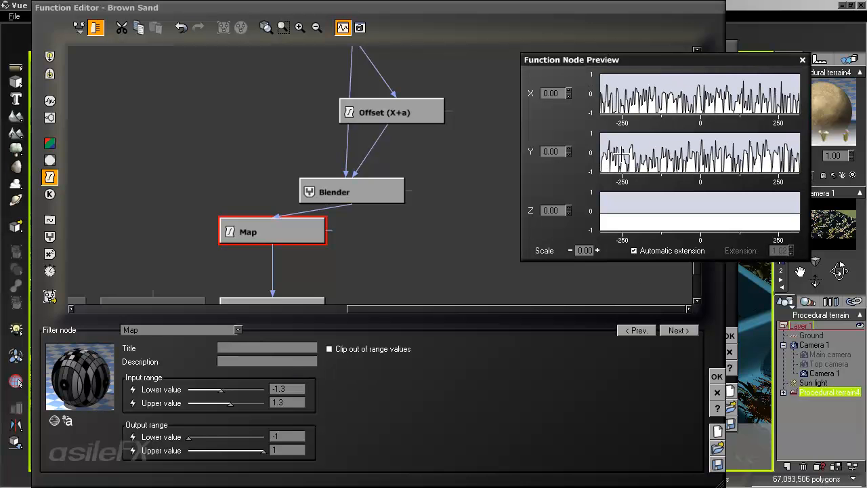
pyautogui.click(295, 403)
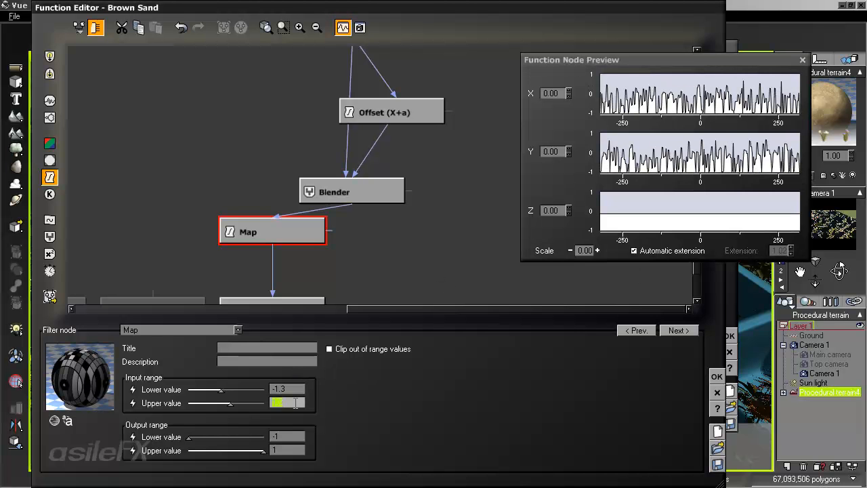
pyautogui.write('1')
pyautogui.press('Return')
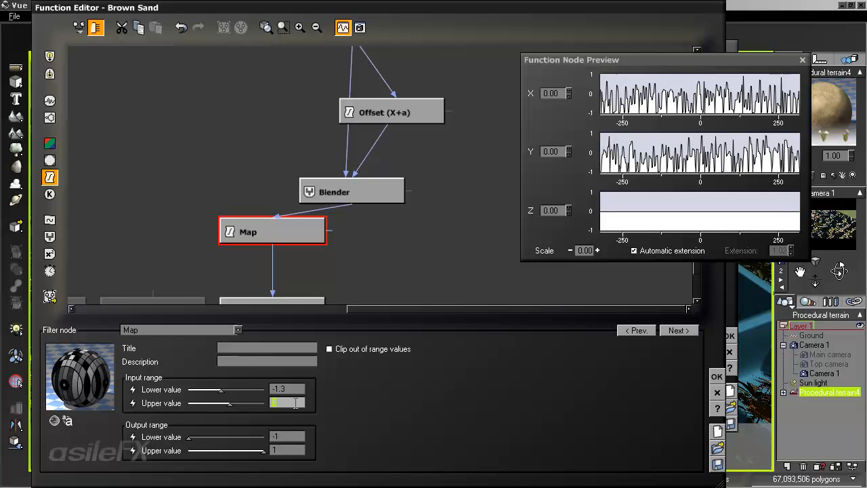
# - Check the Offset and Blender outputs, set the Map node's lower input value to -1.35 and re-enable clipping of out-of-range values
pyautogui.click(293, 388)
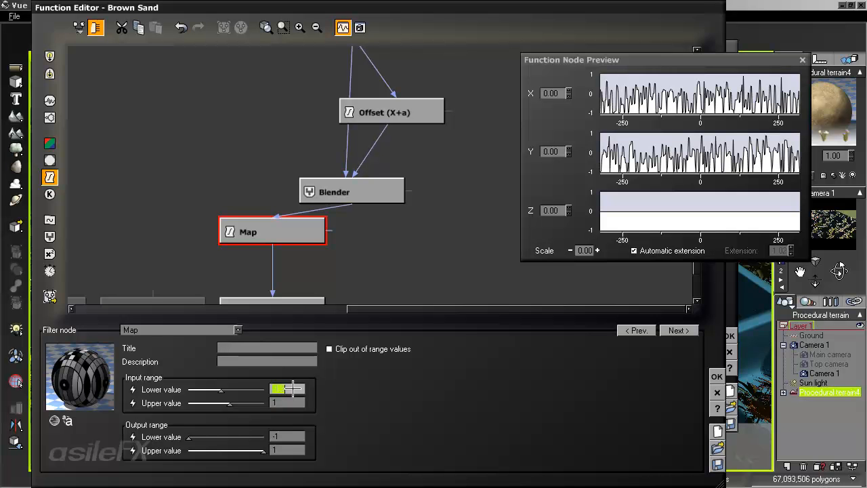
pyautogui.press('Return')
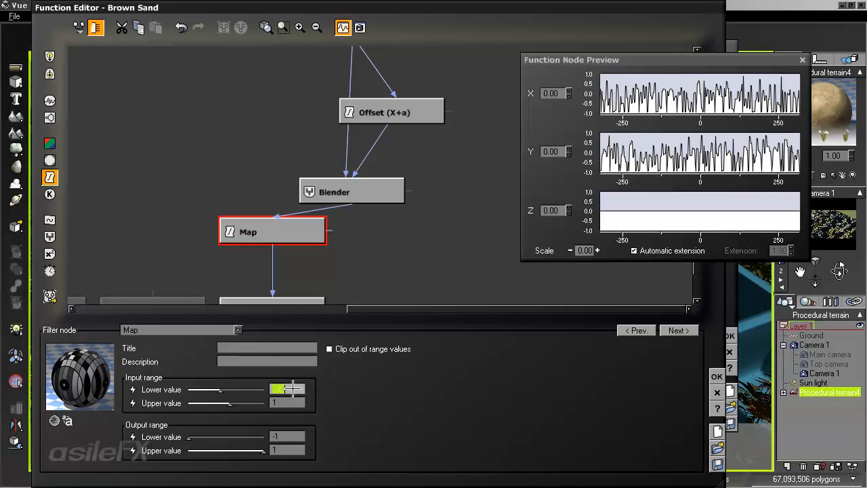
pyautogui.click(409, 117)
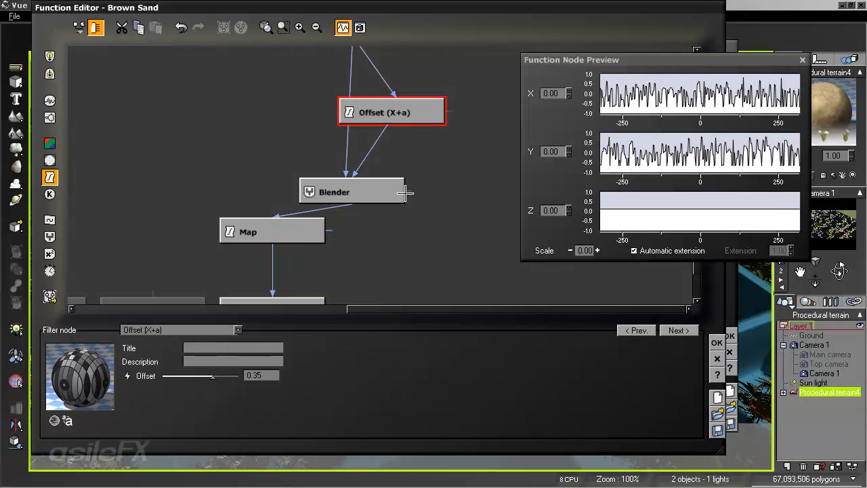
pyautogui.moveTo(419, 189); pyautogui.dragTo(396, 222, button='middle')
pyautogui.click(310, 235)
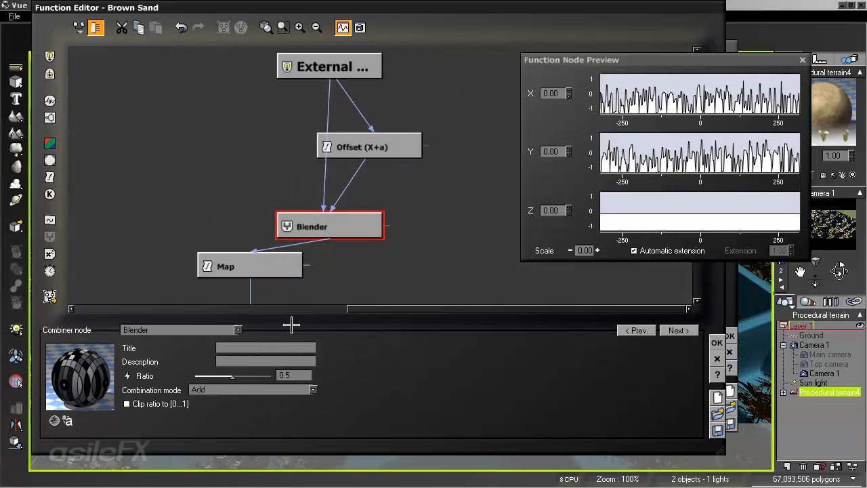
pyautogui.click(284, 269)
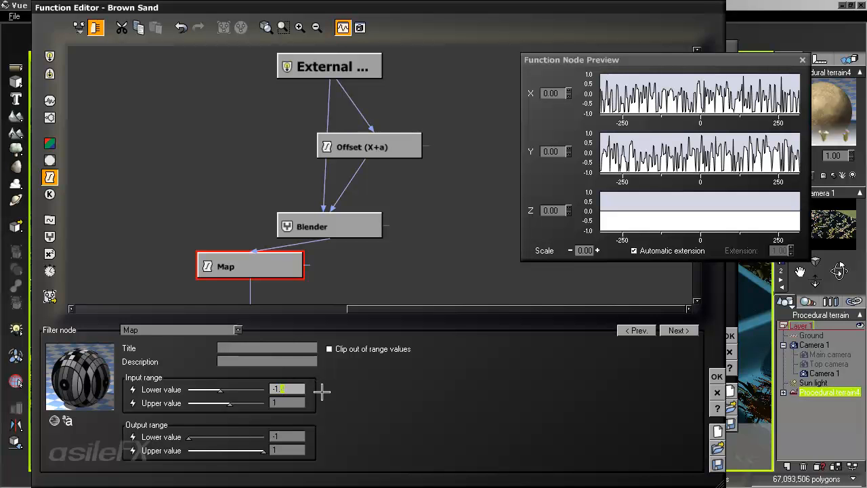
pyautogui.press('Return')
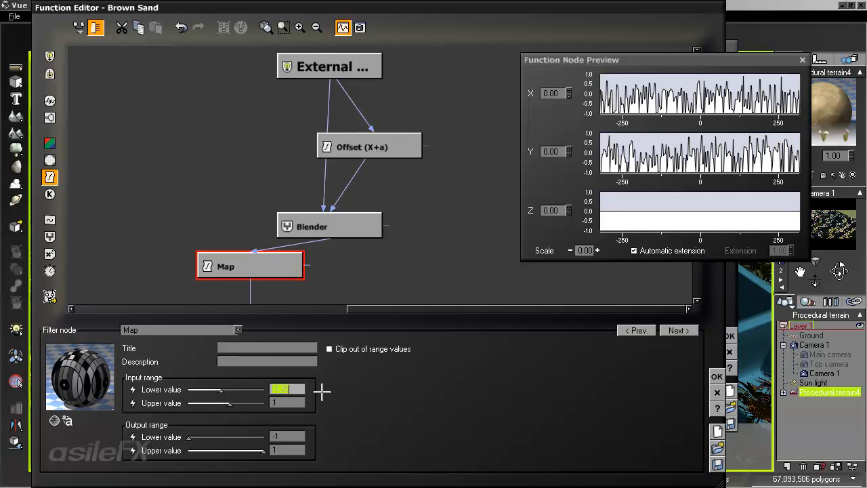
pyautogui.click(372, 350)
pyautogui.moveTo(387, 271); pyautogui.dragTo(384, 221, button='middle')
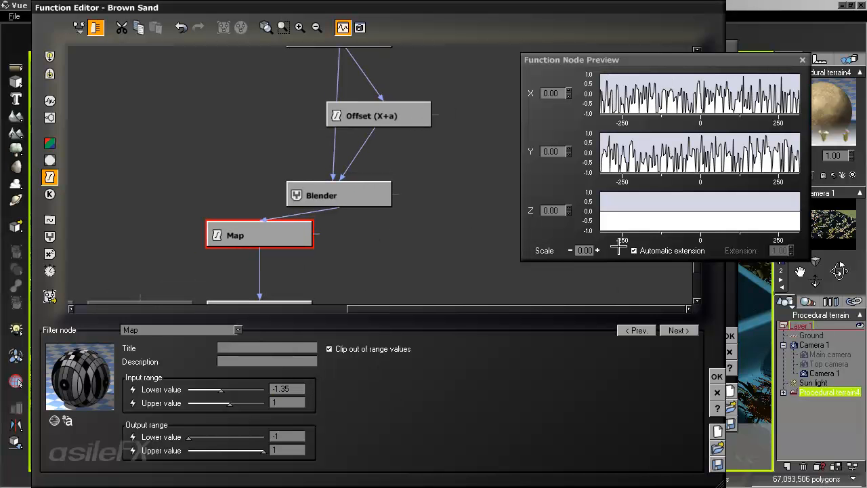
# - Accept the distribution function, repopulate the terrain and accept the material
pyautogui.click(716, 374)
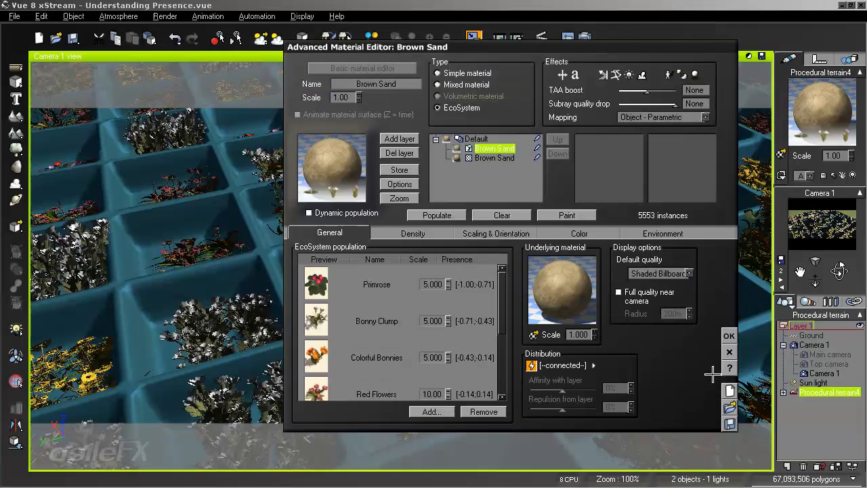
pyautogui.click(420, 214)
pyautogui.click(731, 336)
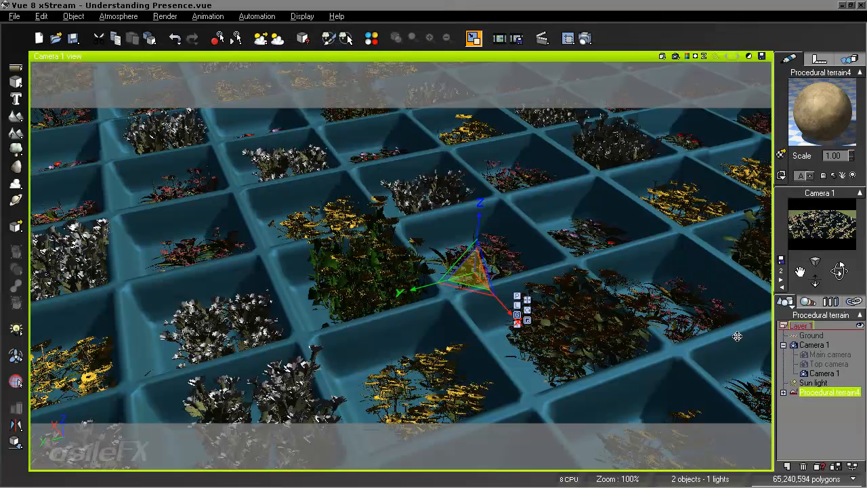
pyautogui.scroll(-3, 512, 283)
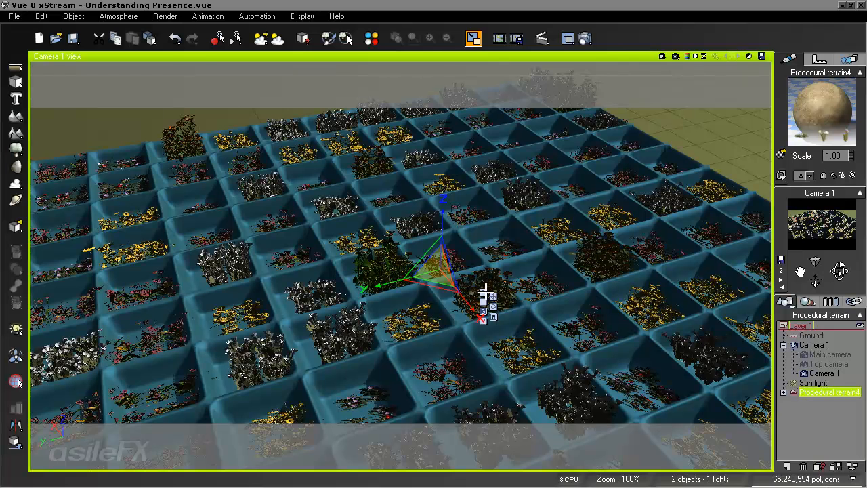
pyautogui.moveTo(484, 292); pyautogui.dragTo(491, 278, button='middle')
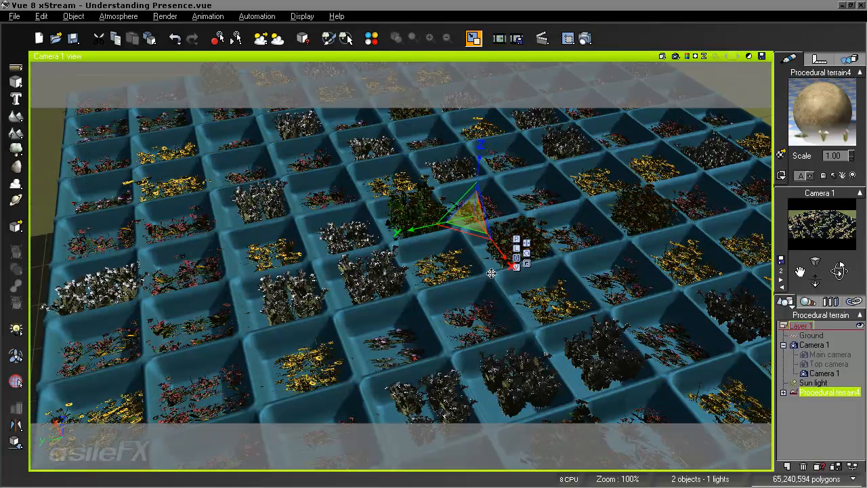
pyautogui.moveTo(572, 258); pyautogui.dragTo(558, 279, button='middle')
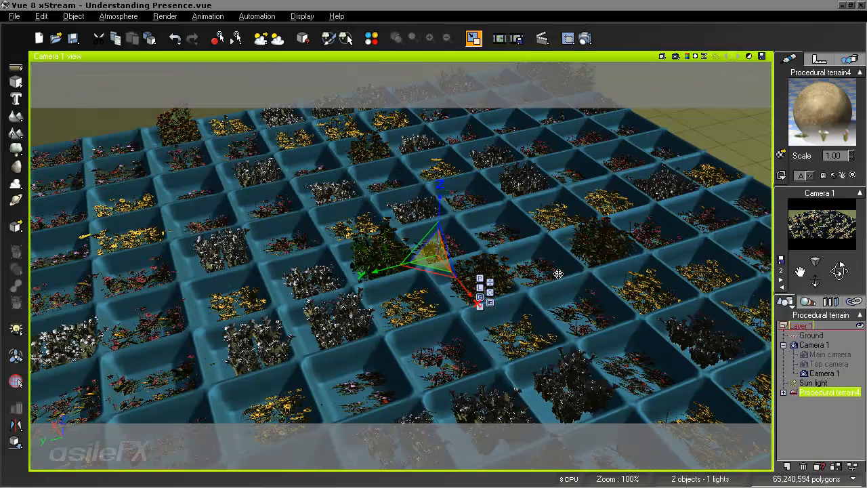